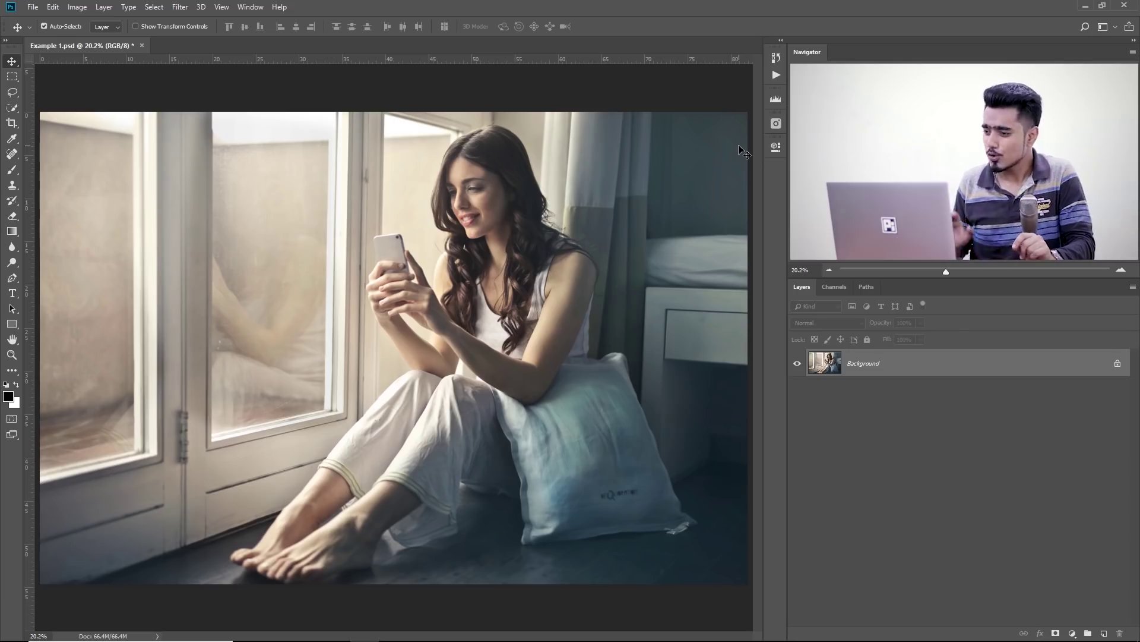
Step: Add a black-to-white Gradient Map adjustment layer above the Background photo
click(1071, 634)
click(1077, 615)
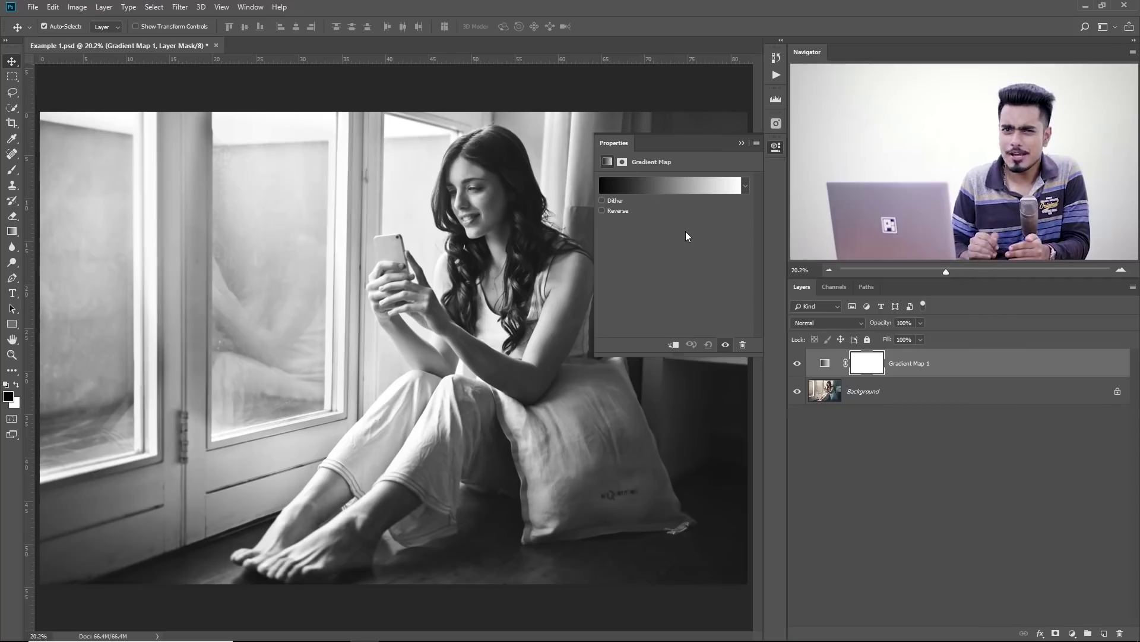
Step: Replace the gradient presets with the Photographic Toning set
click(682, 188)
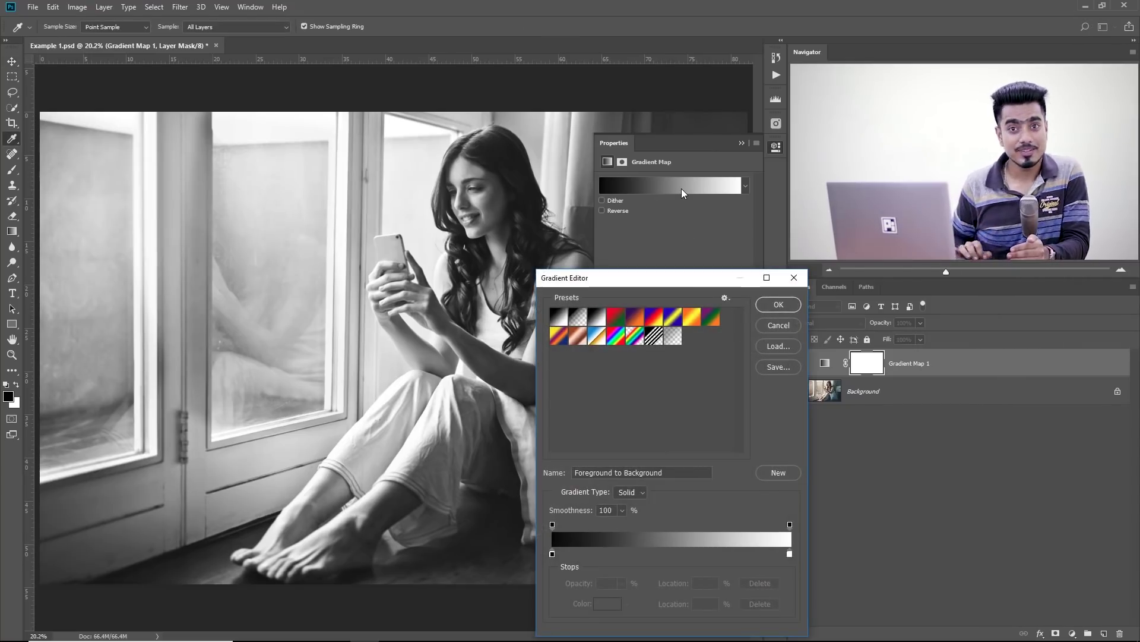
drag(682, 280, 654, 248)
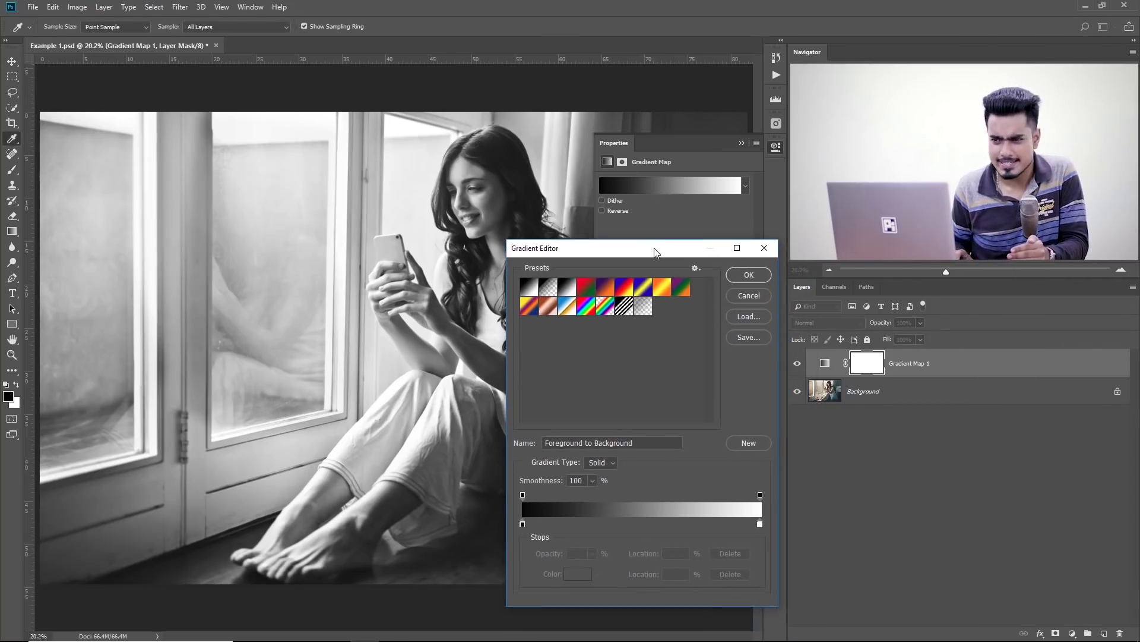
click(695, 269)
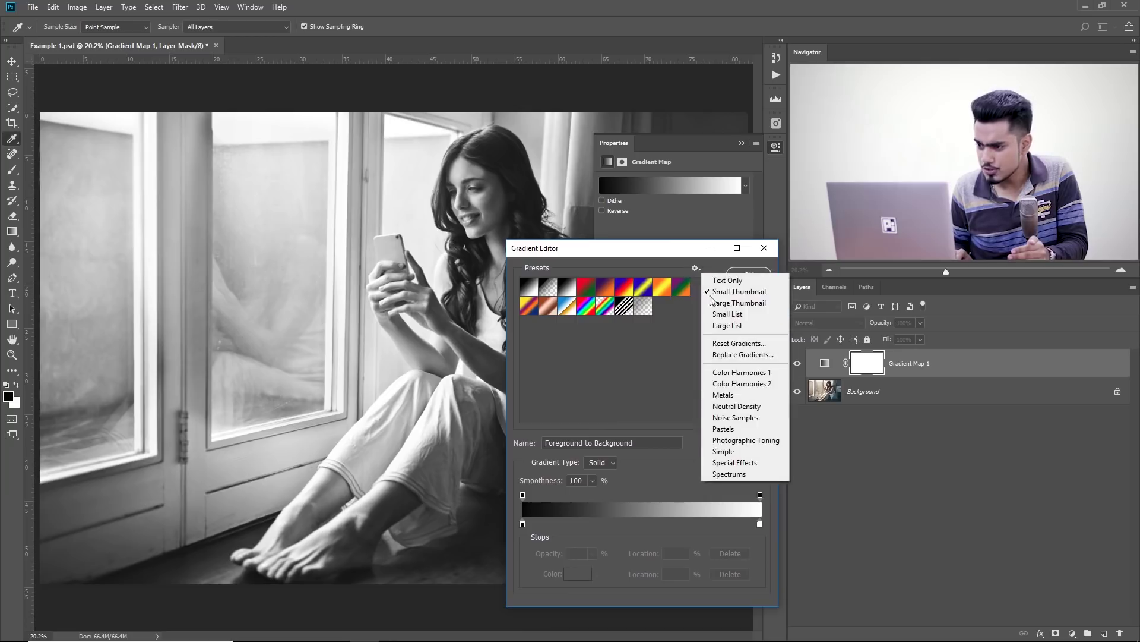
click(735, 440)
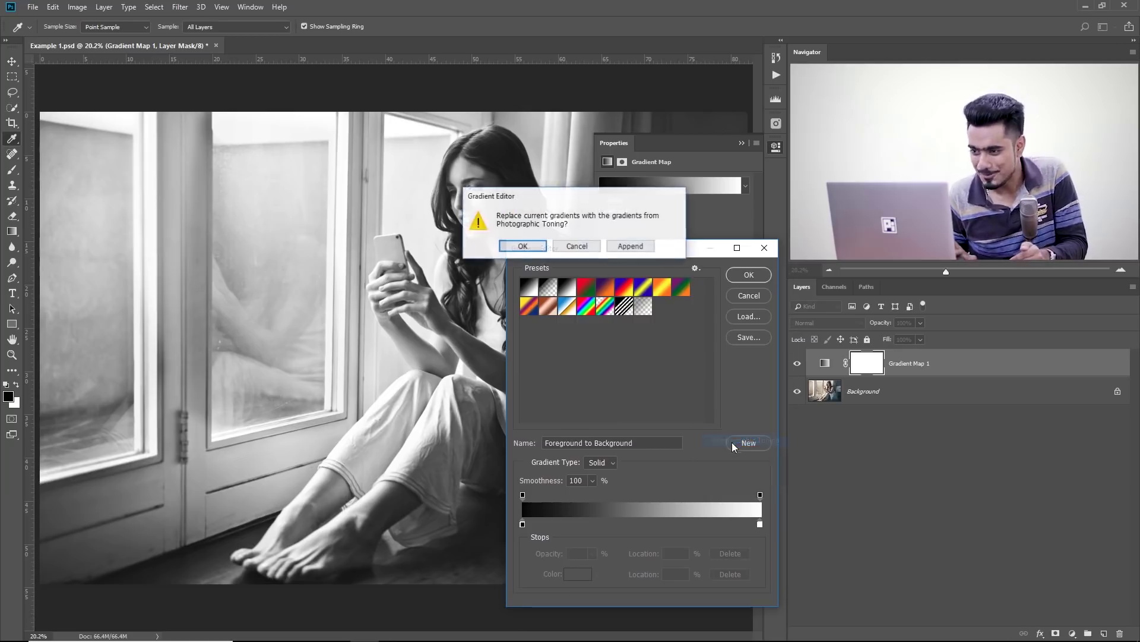
click(534, 252)
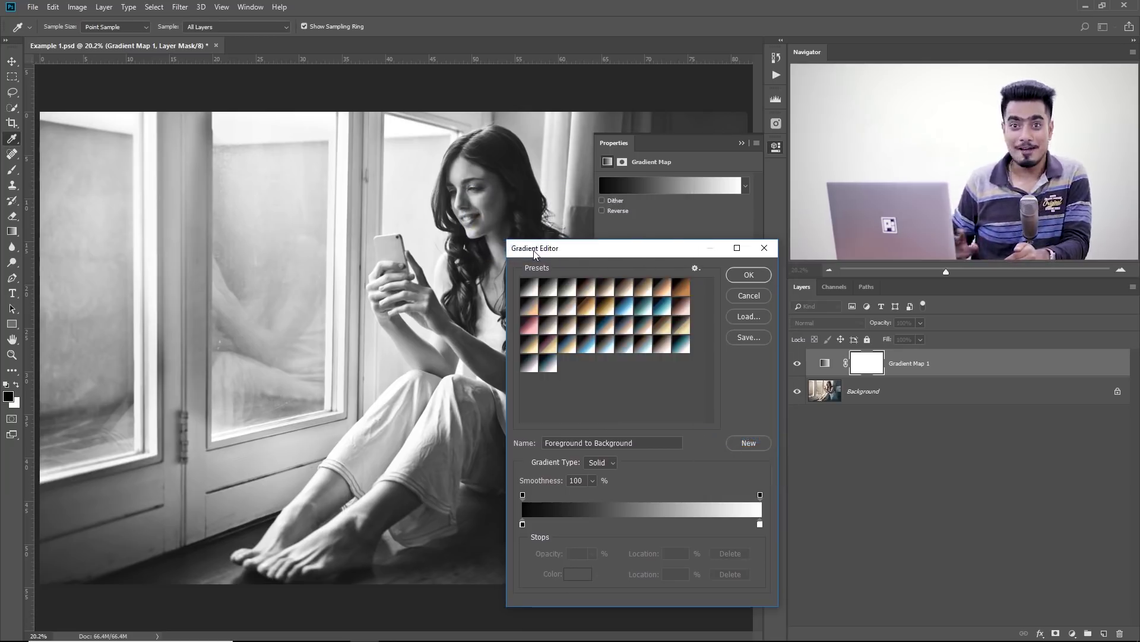
Step: Preview several toning presets, then apply Blue 1 to the gradient map
click(549, 289)
click(567, 290)
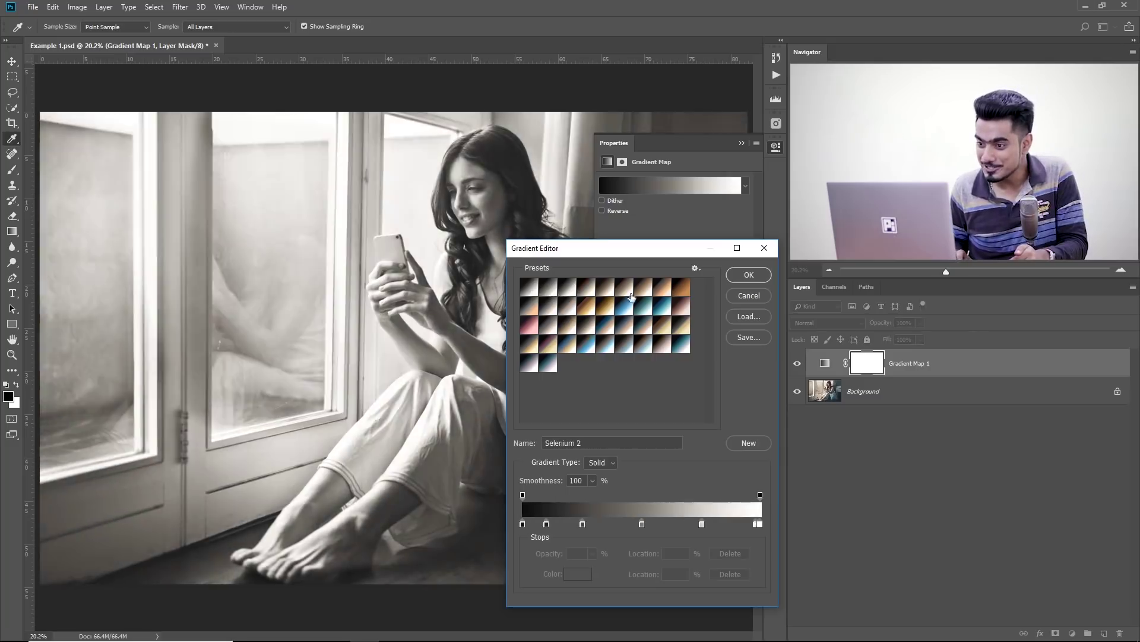
click(586, 290)
click(624, 306)
click(596, 322)
click(617, 303)
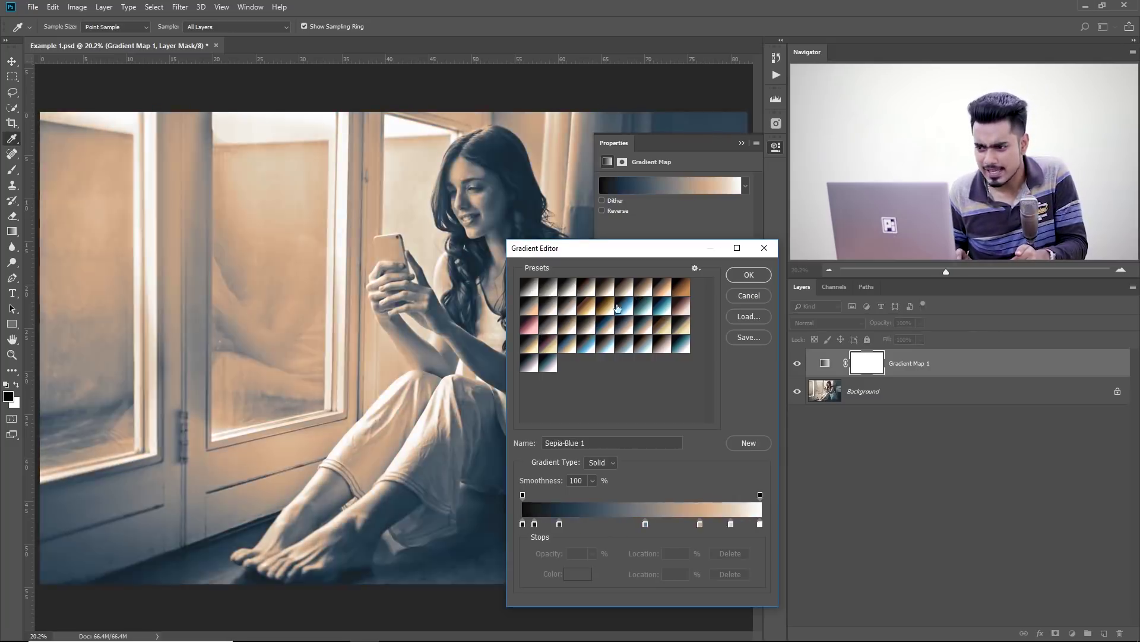
click(751, 271)
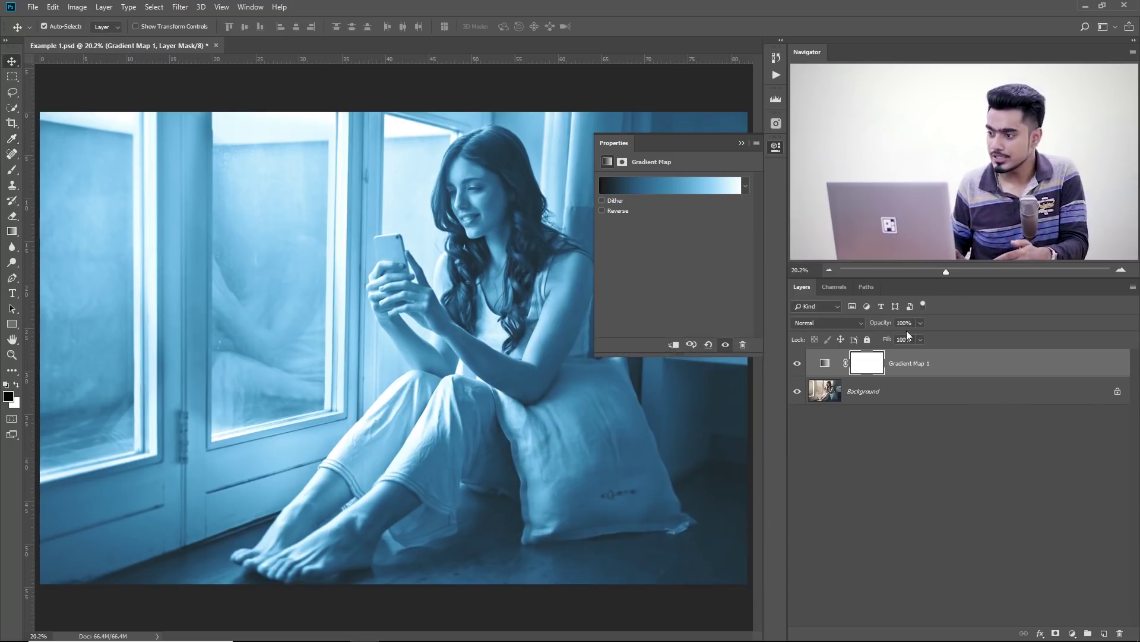
Step: Set Gradient Map 1 to Soft Light blending at 48% opacity
click(920, 323)
mouse_move(892, 337)
mouse_down()
mouse_move(881, 336)
mouse_move(892, 337)
mouse_up()
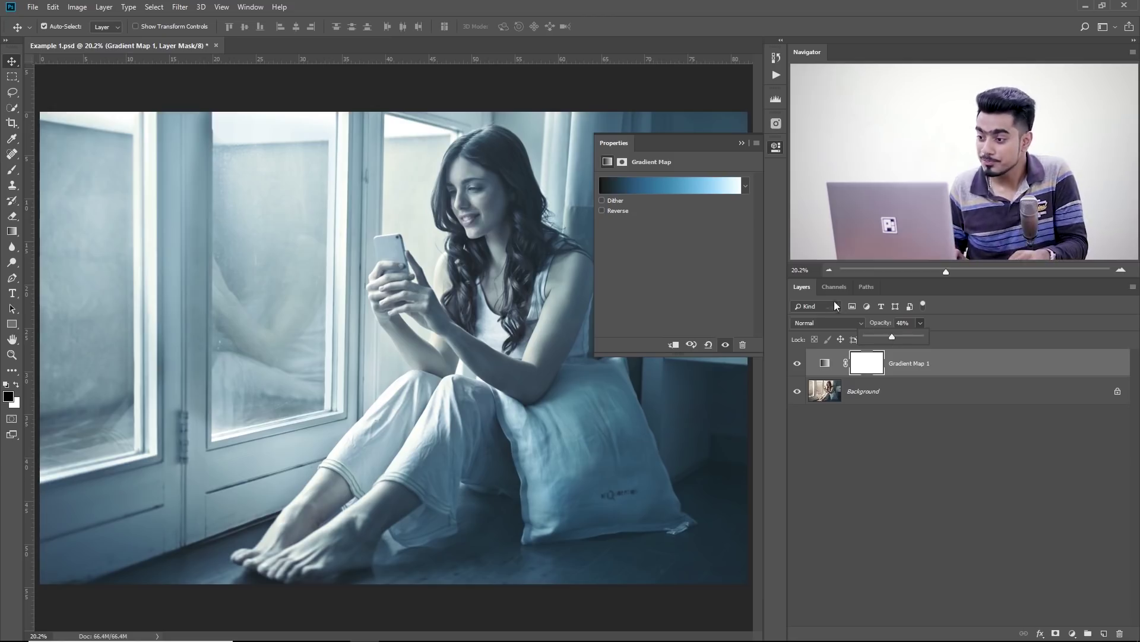
click(833, 321)
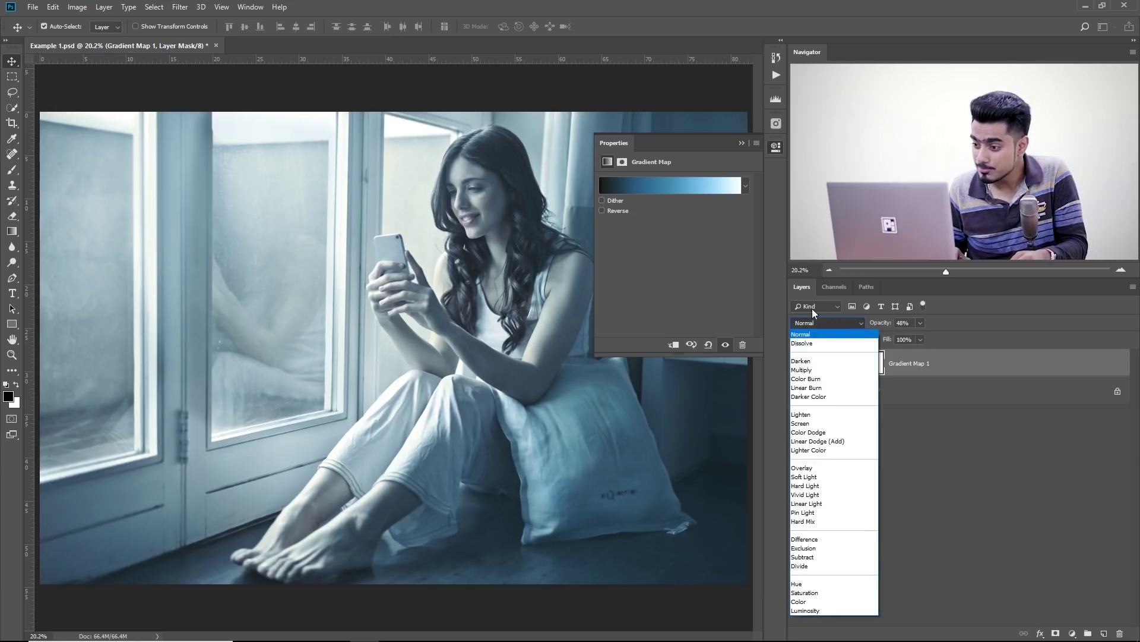
click(818, 478)
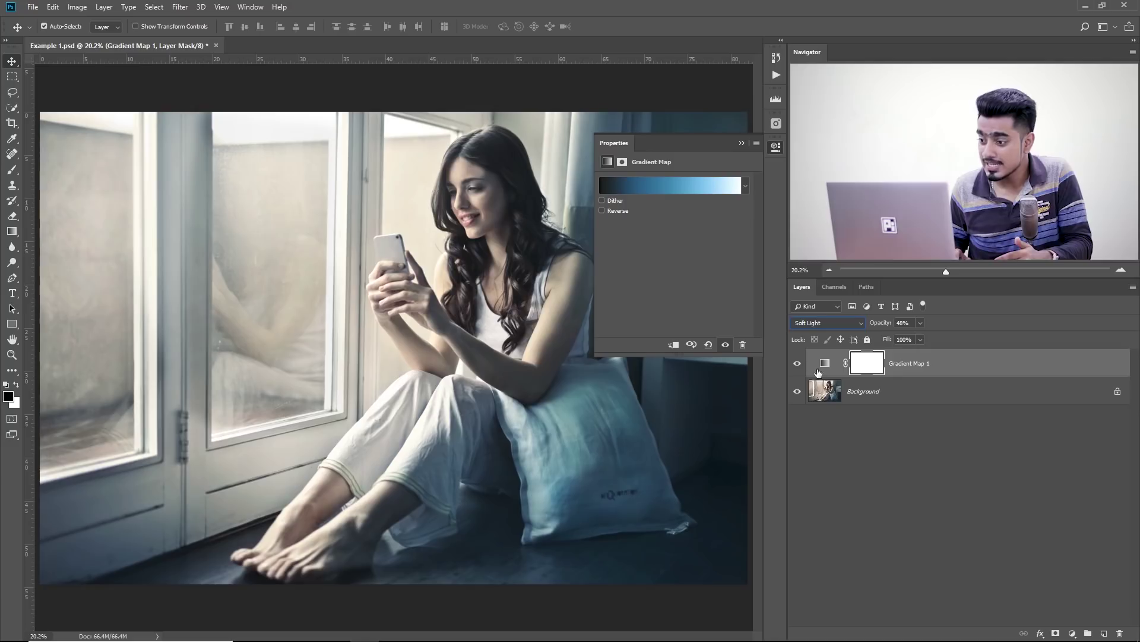
Step: Preview other toning presets and switch the gradient map to Gold 1
click(689, 181)
click(599, 290)
click(528, 319)
click(585, 330)
click(584, 319)
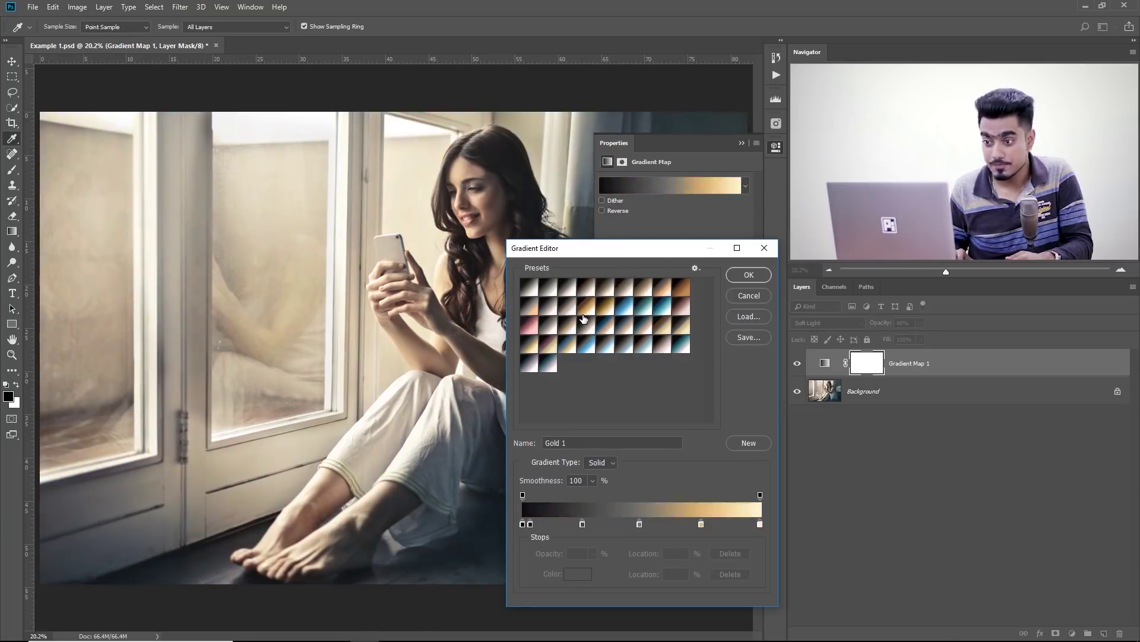
Step: Switch the gradient map to the brown-to-cream Gold 1 toning gradient
click(583, 320)
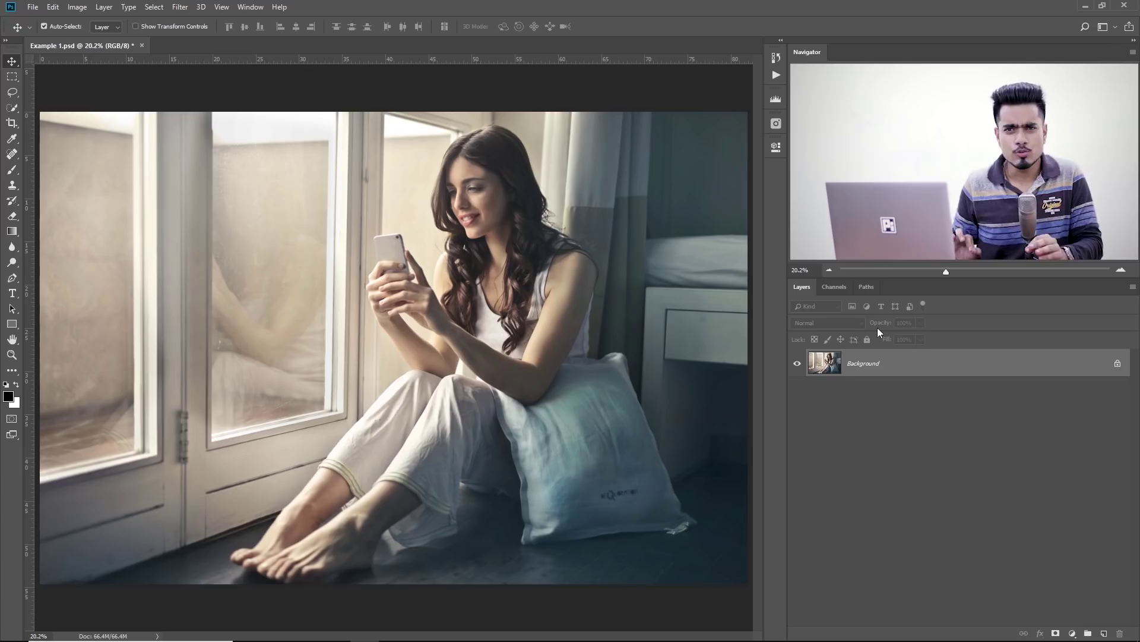
Step: Open the Adobe Color Themes panel from Window > Extensions
click(250, 7)
mouse_move(284, 67)
click(364, 61)
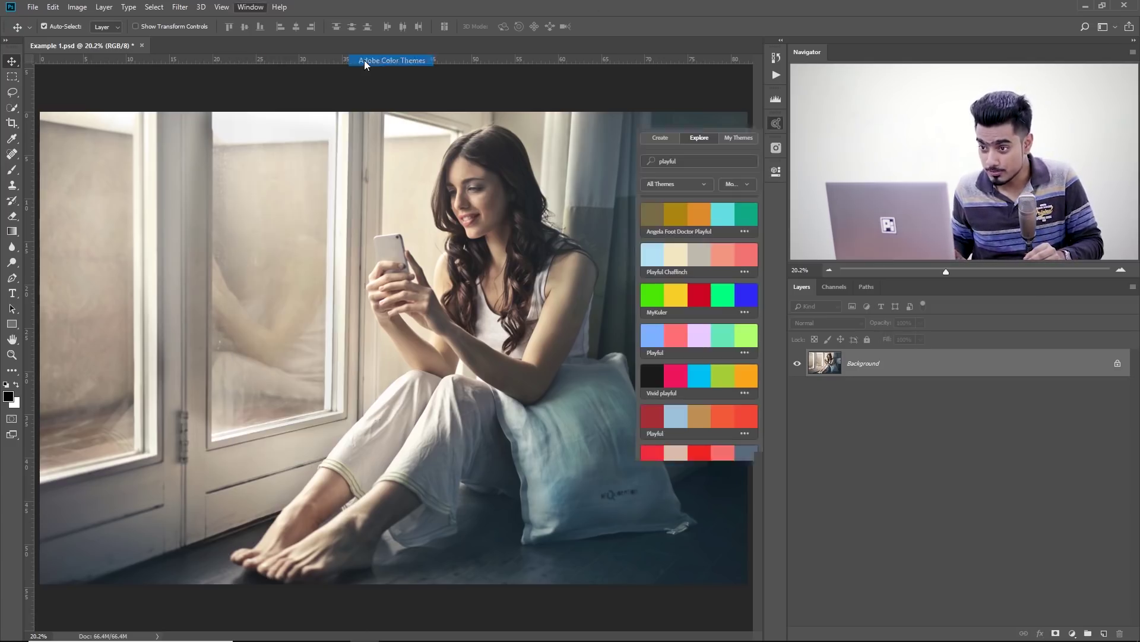
Step: Build a red-based analogous theme on the Create tab's colour wheel
click(653, 137)
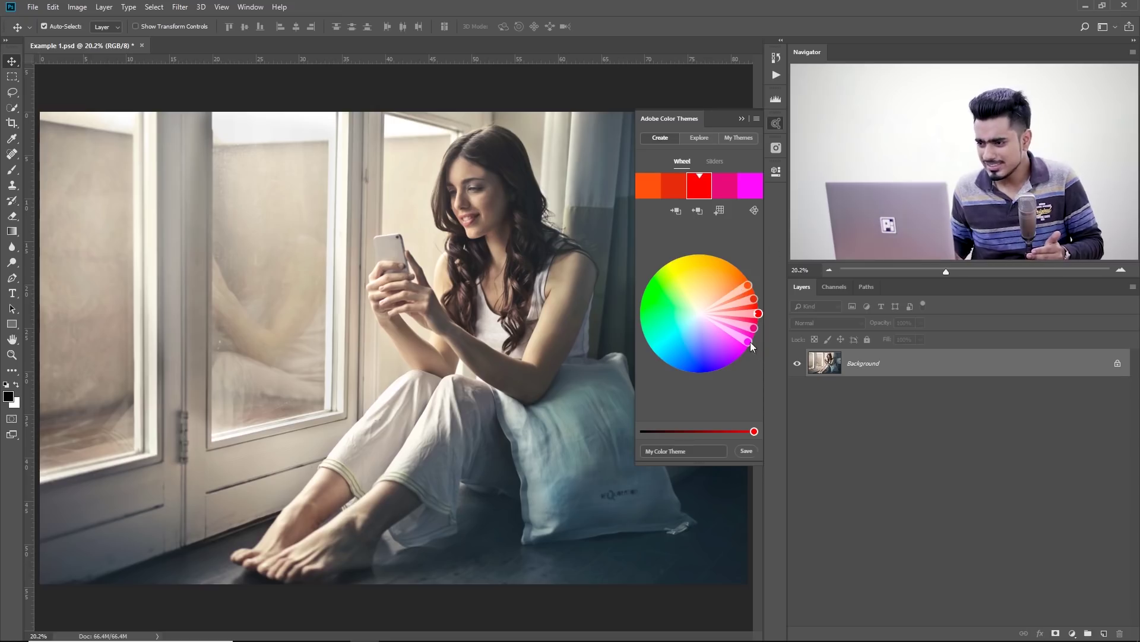
drag(757, 315, 747, 312)
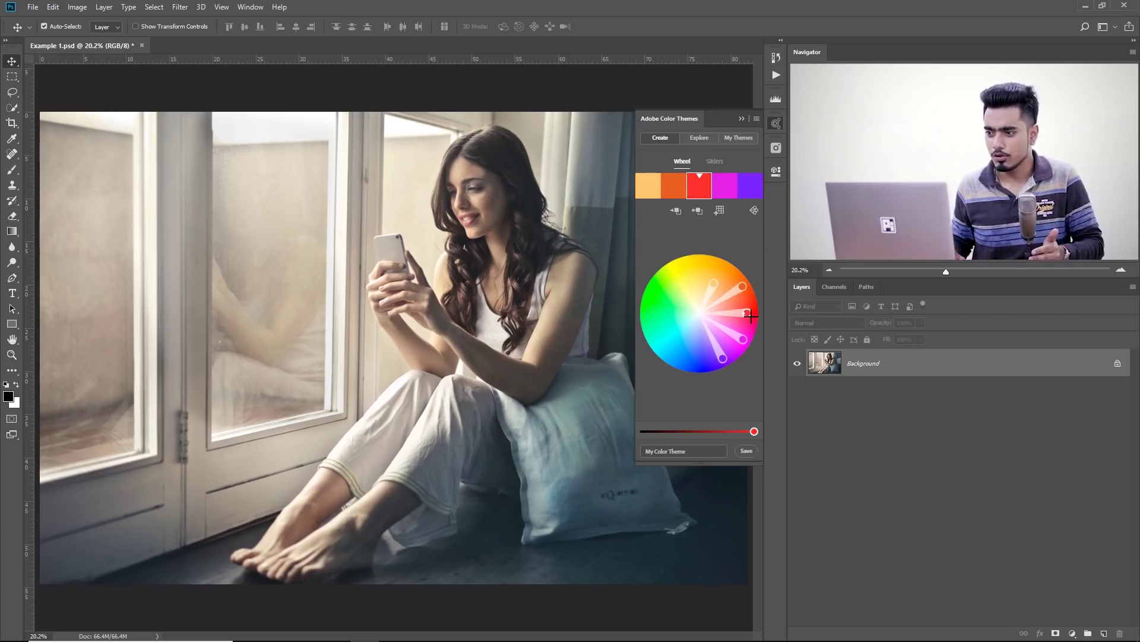
click(755, 210)
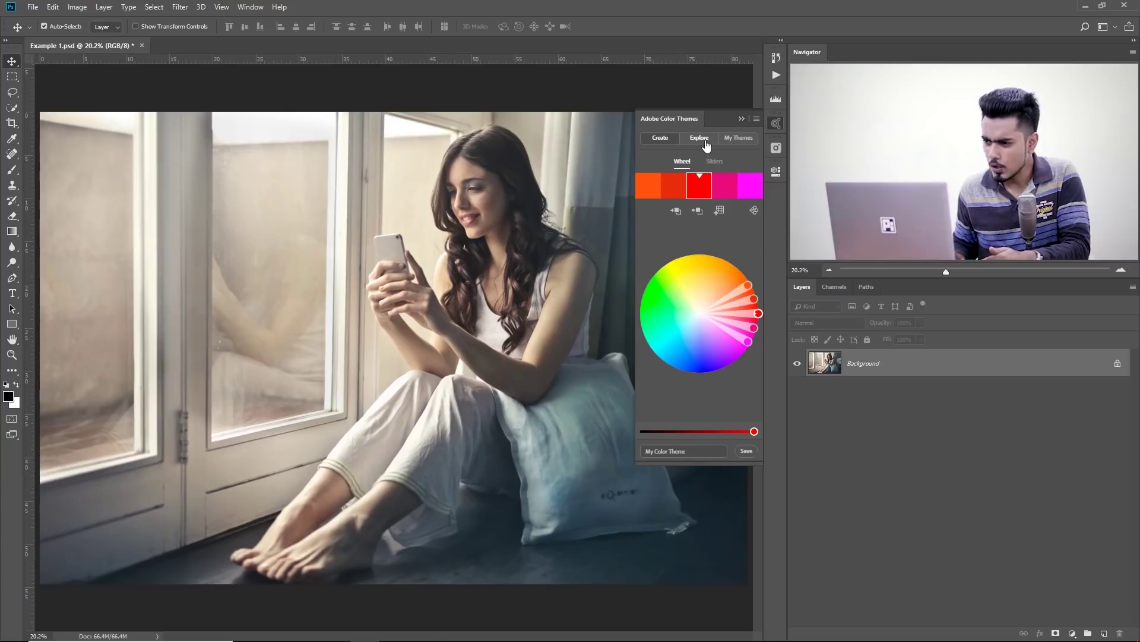
Step: Search the Explore tab for 'sunset' themes and browse the results
click(705, 141)
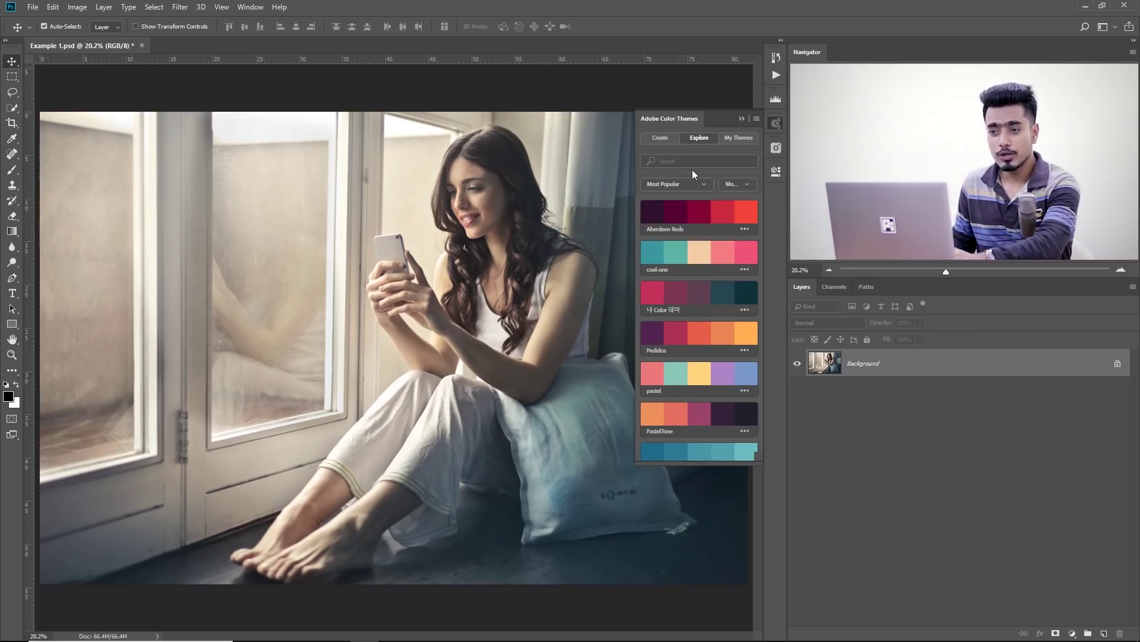
click(687, 161)
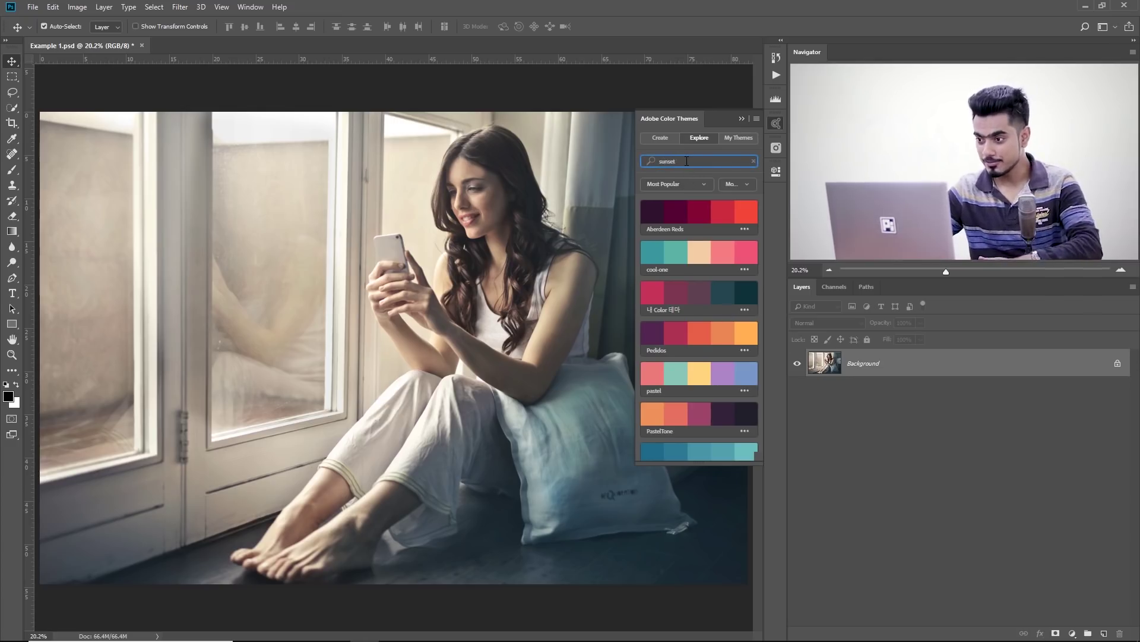
key(Return)
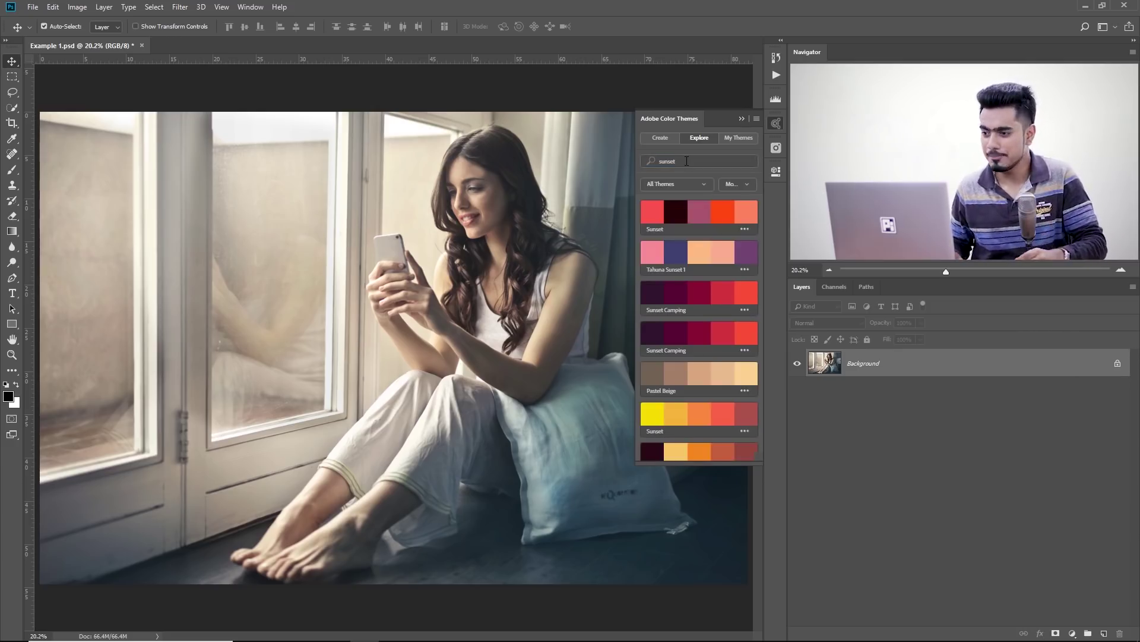
scroll(701, 318, down, 10)
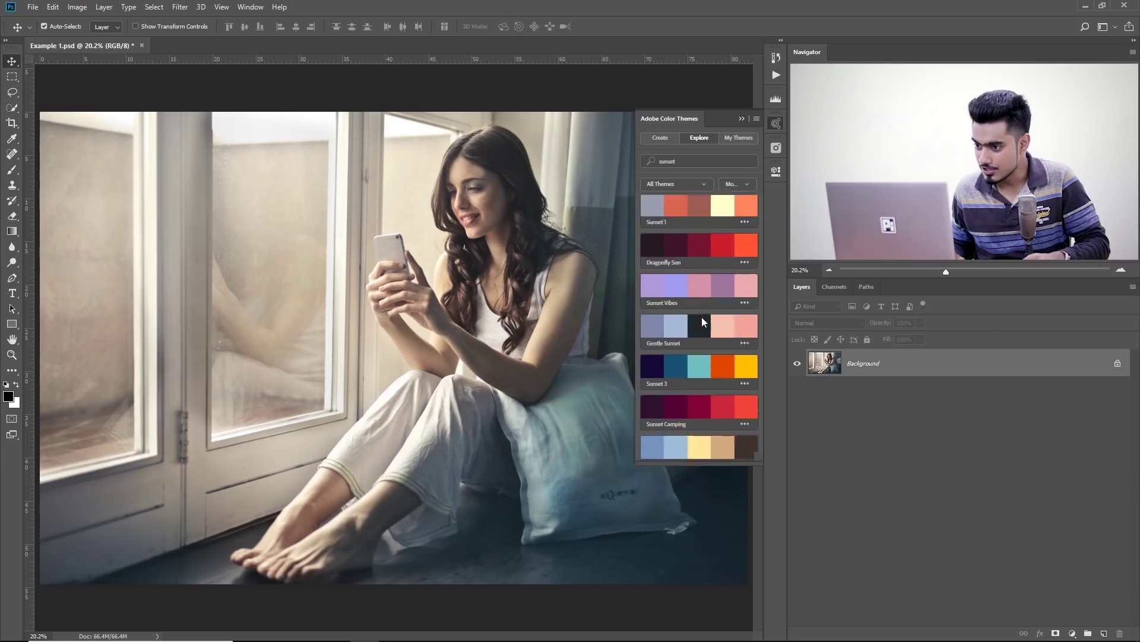
scroll(701, 321, up, 5)
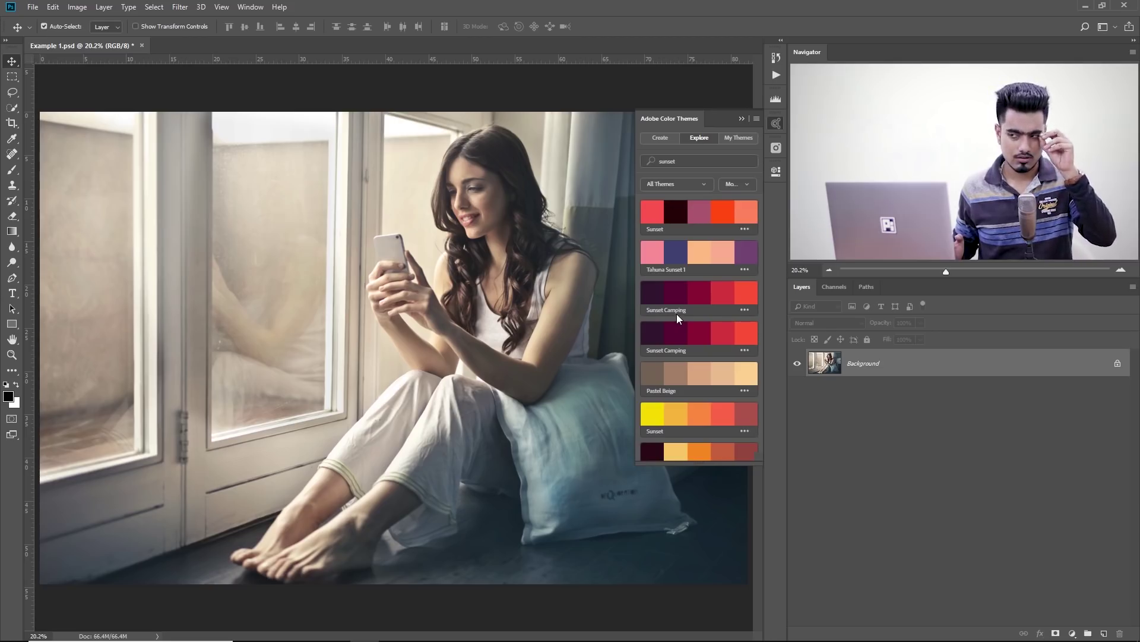
click(245, 8)
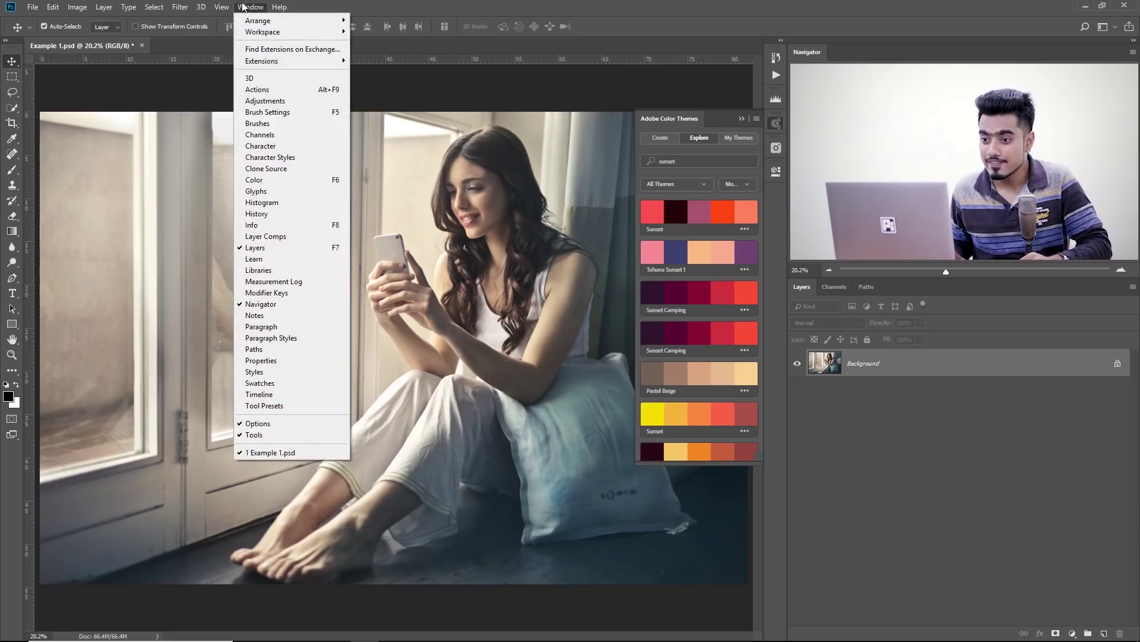
Step: Add the Sunset Camping theme colours to an enlarged Swatches panel and collapse Color Themes
click(280, 385)
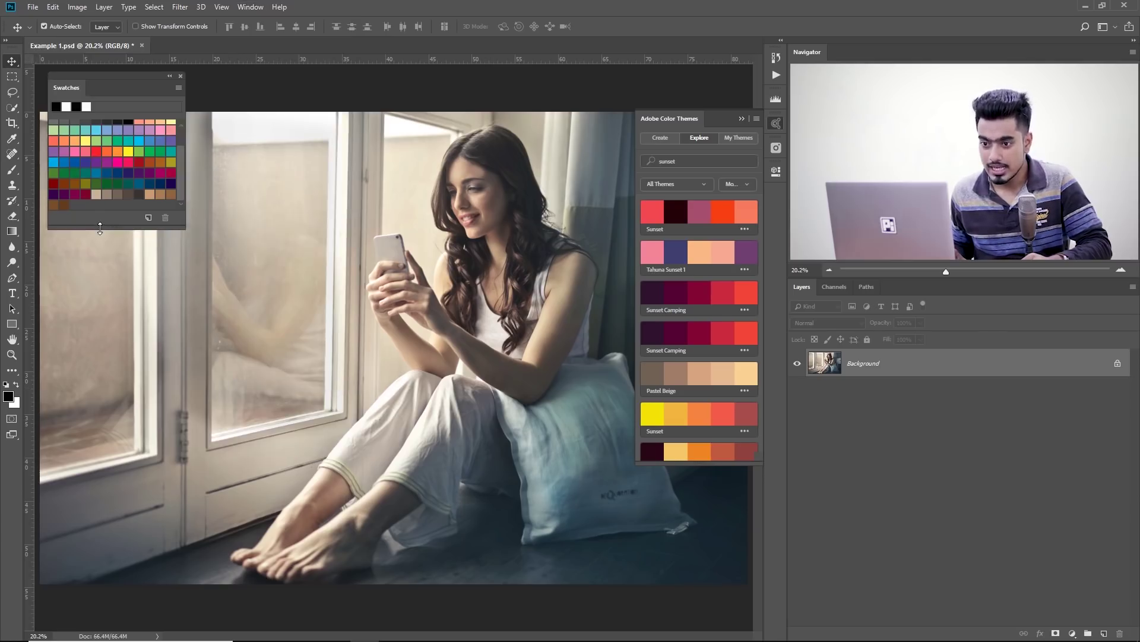
drag(102, 228, 102, 249)
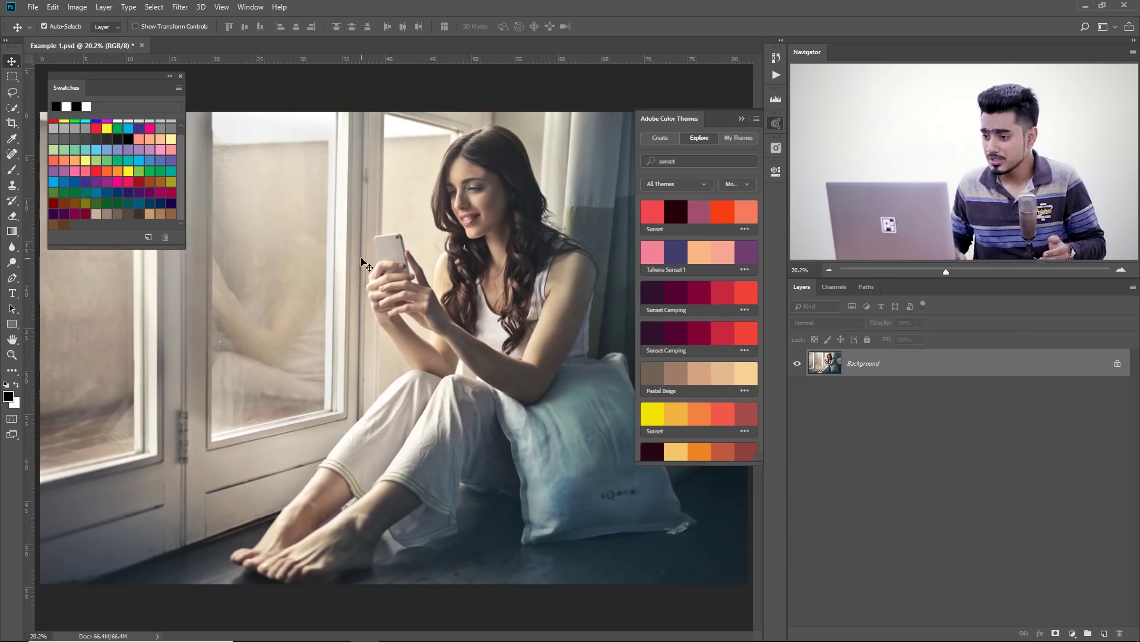
click(744, 310)
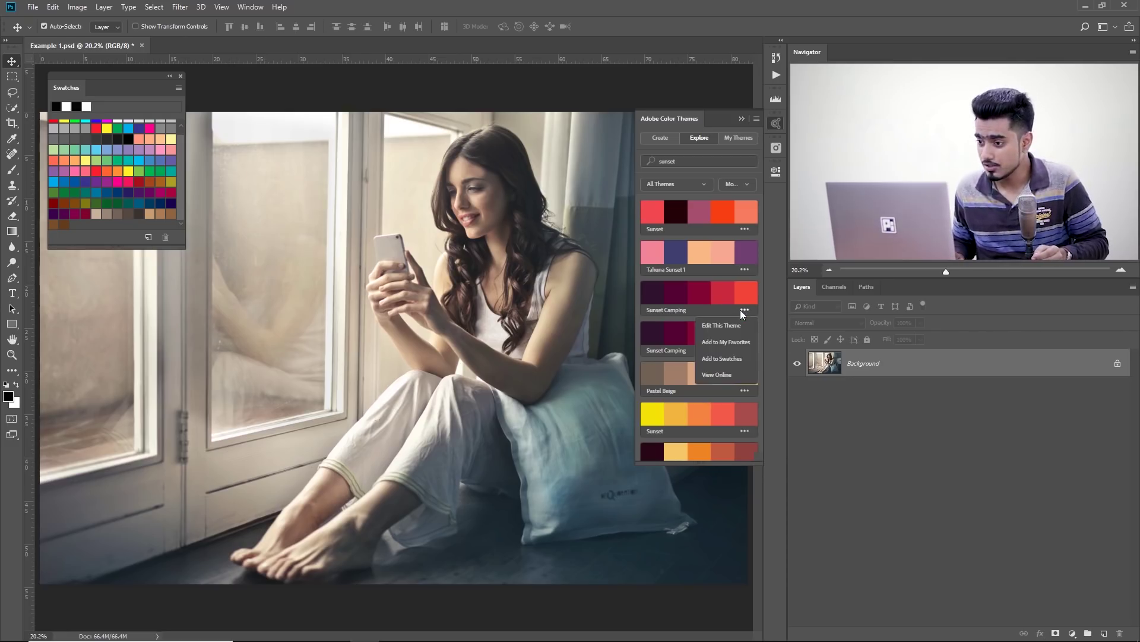
click(722, 358)
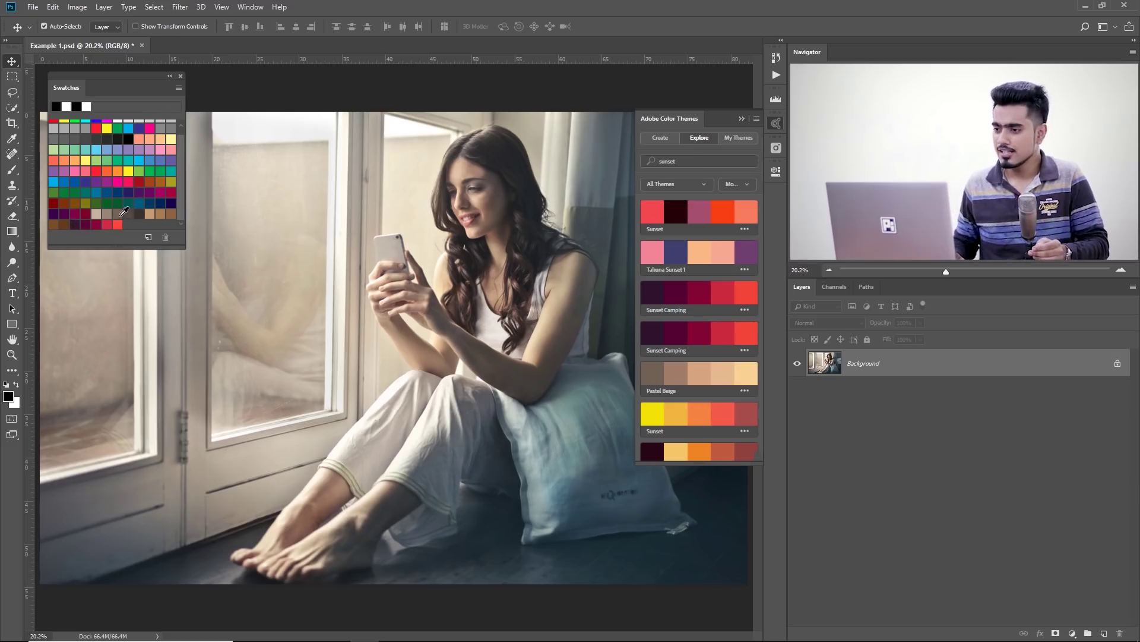
click(743, 120)
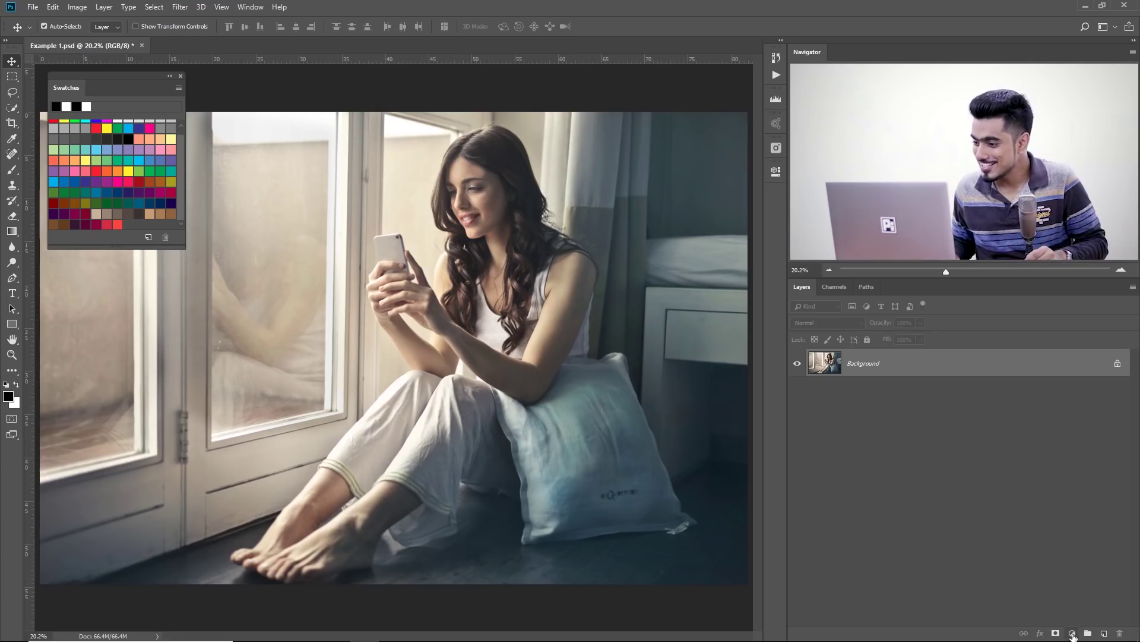
click(1074, 636)
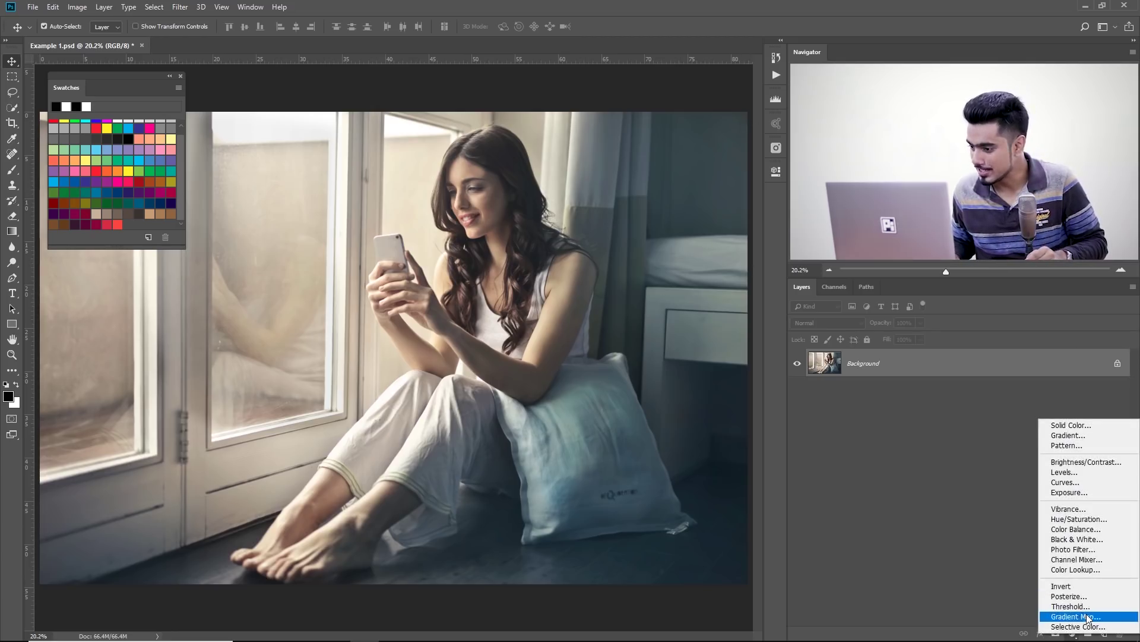
Step: Add a Gradient Map and set its end stops to dark purple and palette red
click(1063, 612)
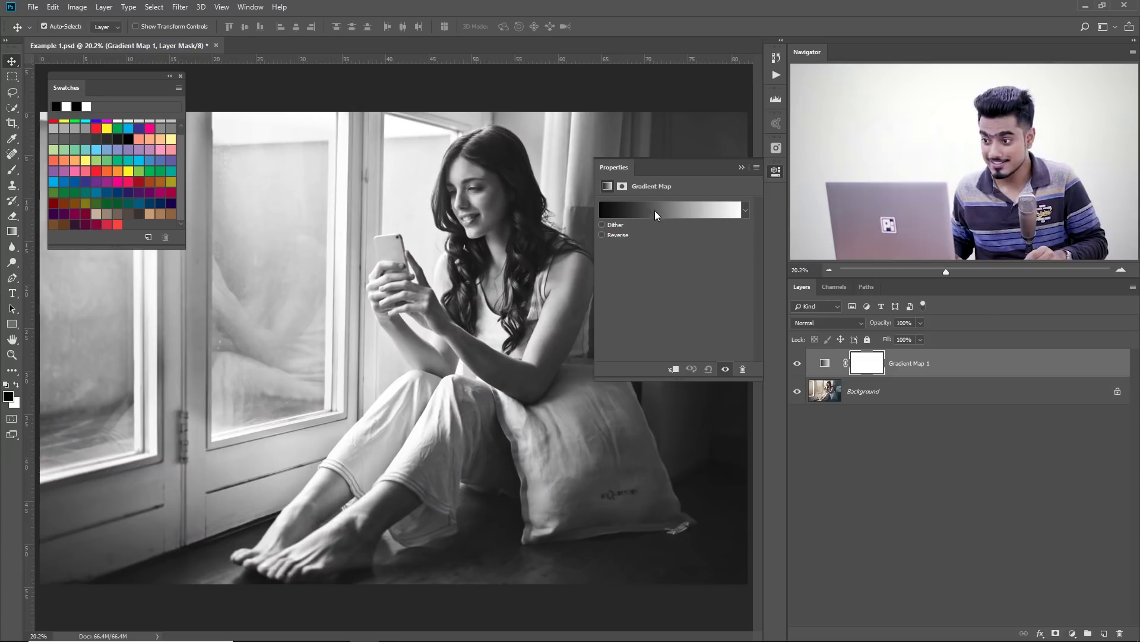
click(656, 212)
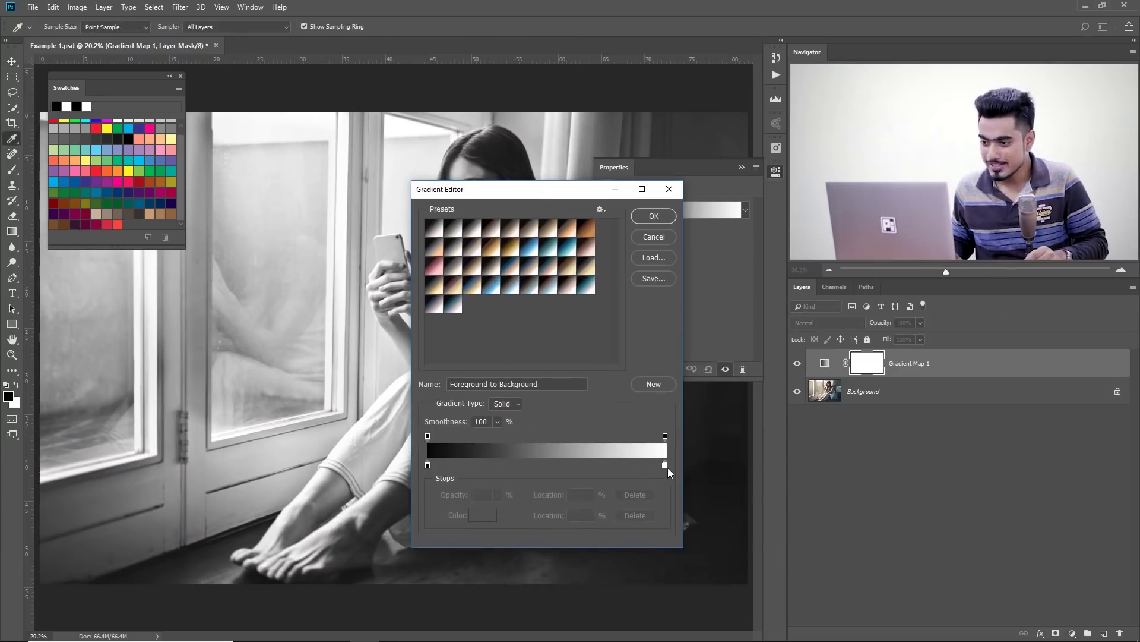
double_click(665, 465)
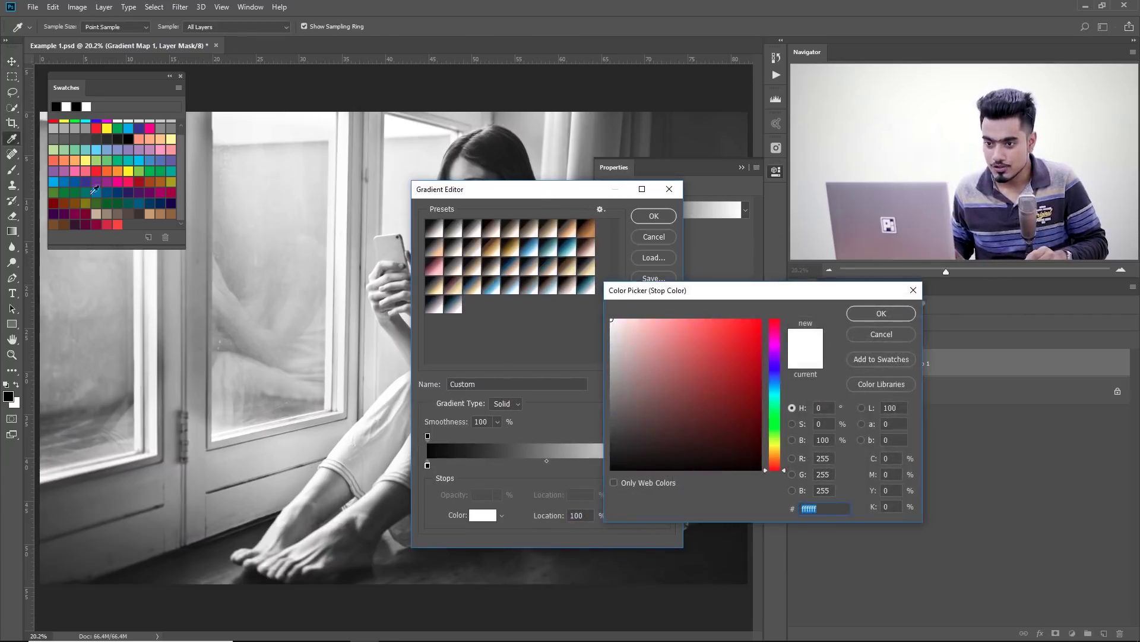
click(118, 224)
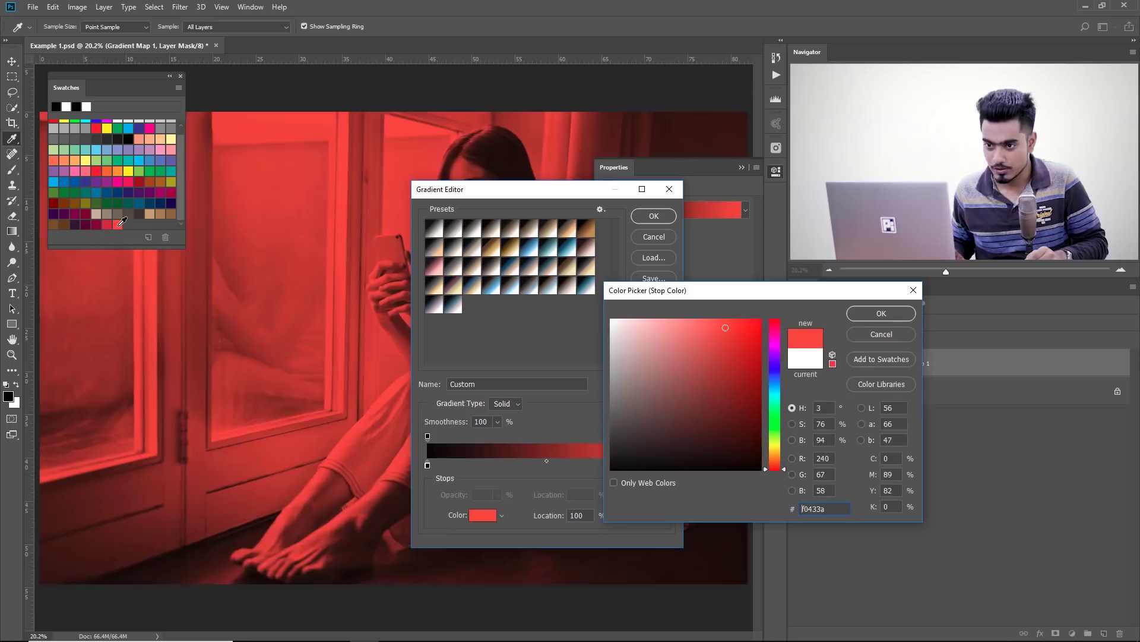
click(866, 318)
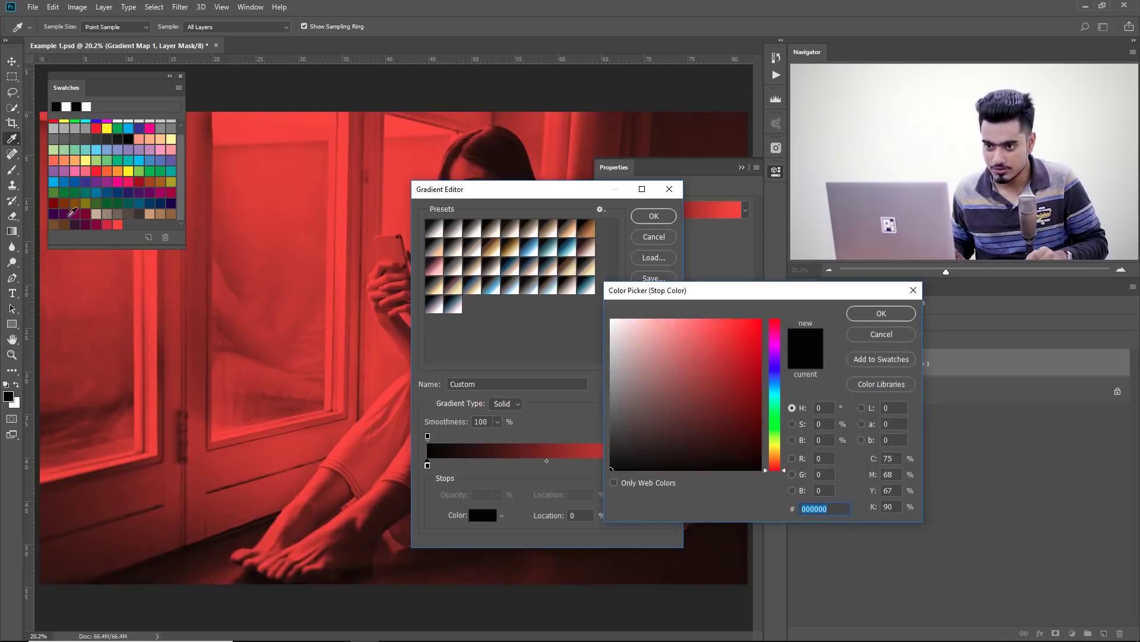
click(76, 223)
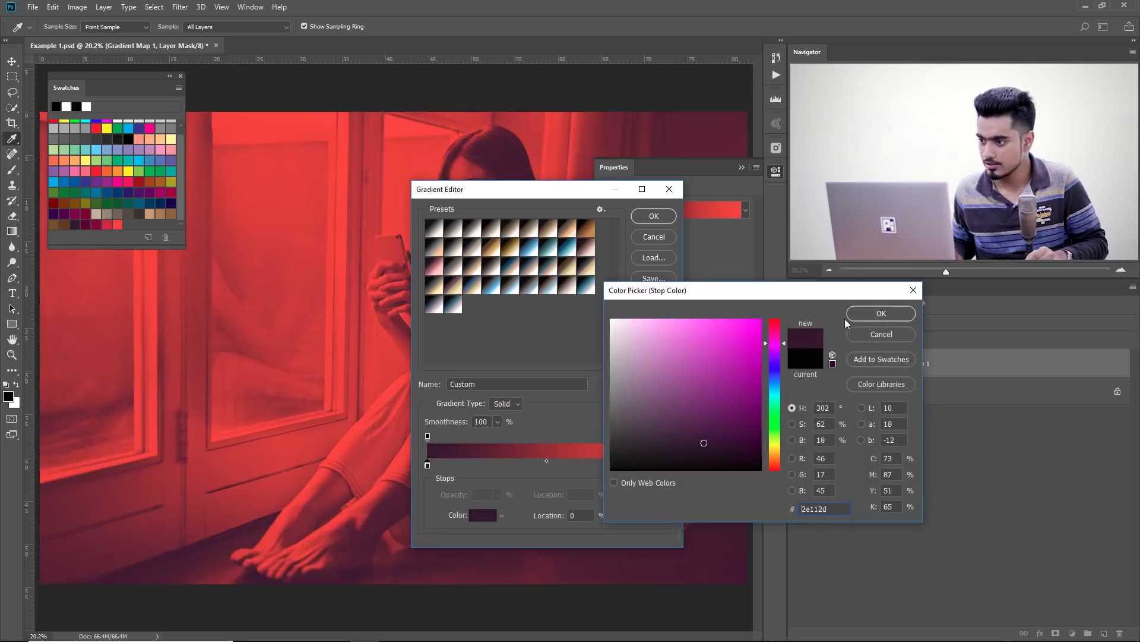
click(891, 319)
Step: Add a deep crimson middle stop and a brighter red stop at 72%
click(552, 465)
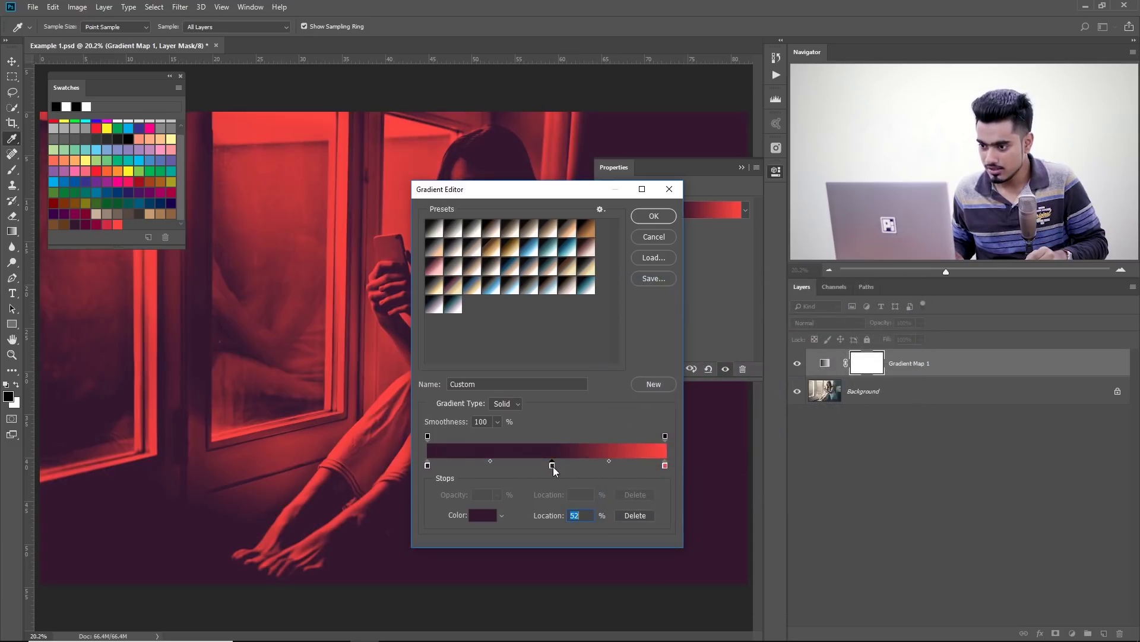
double_click(552, 465)
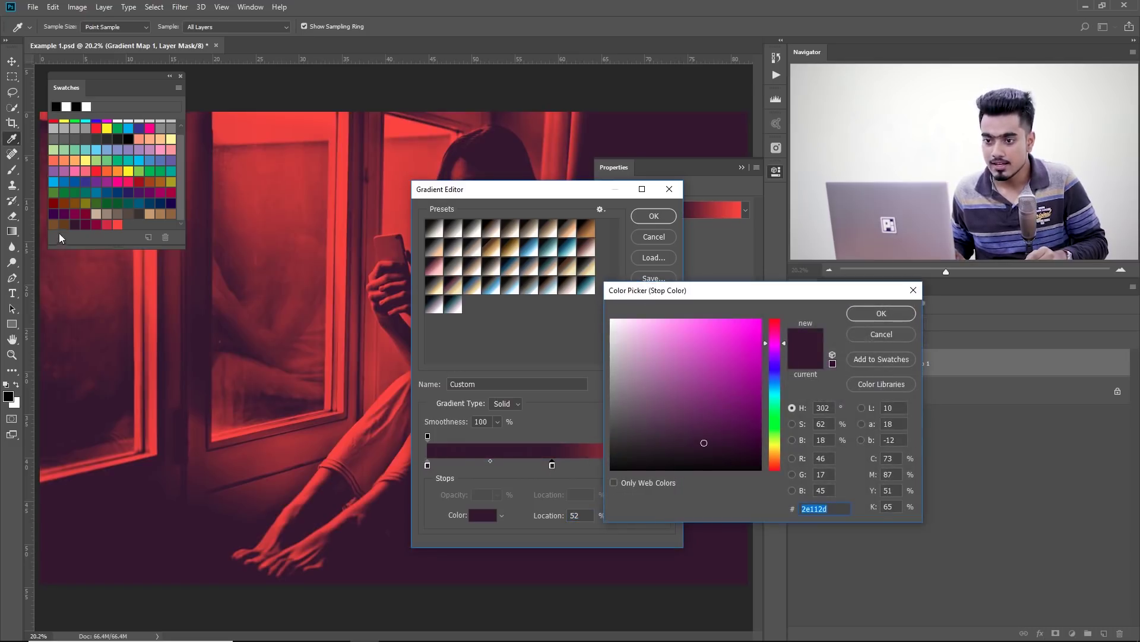
click(97, 222)
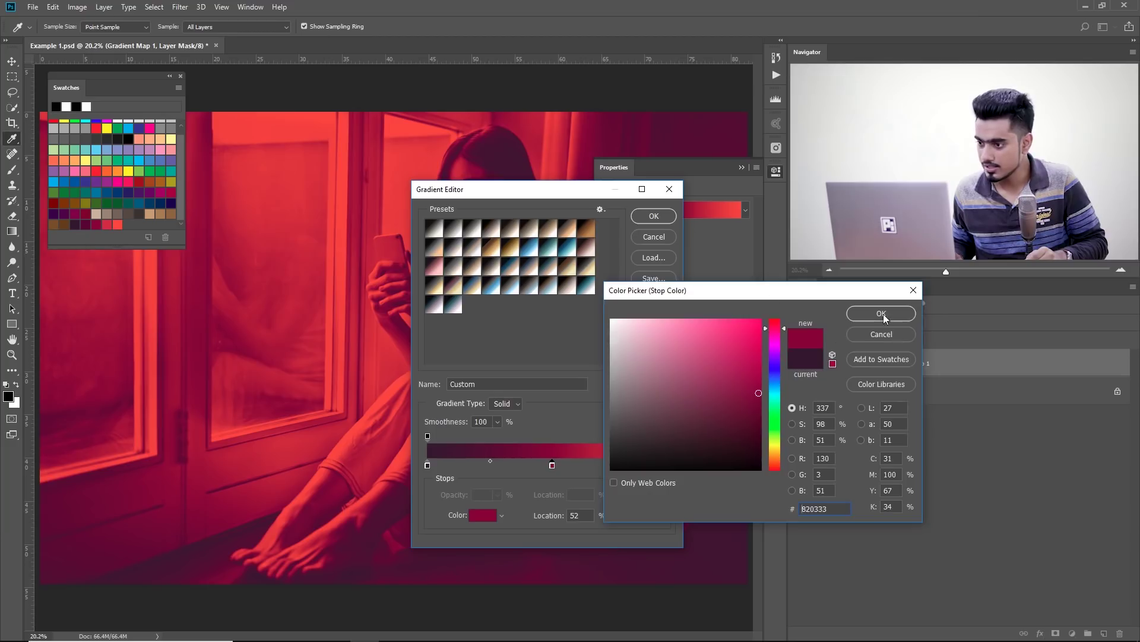
click(881, 313)
click(598, 465)
double_click(598, 465)
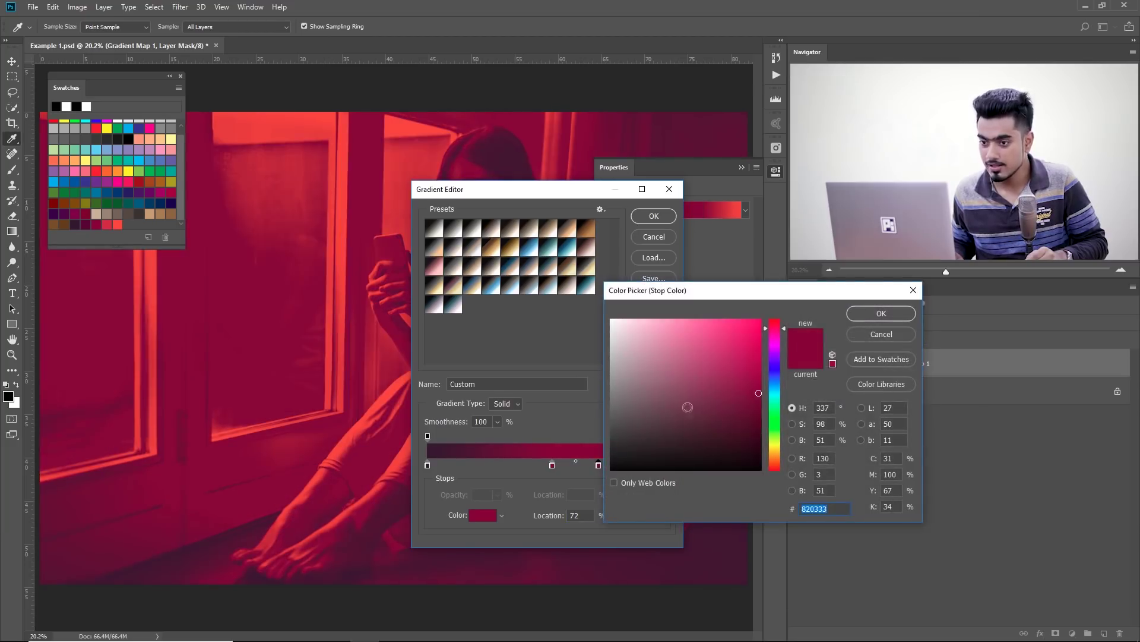
click(107, 225)
click(873, 313)
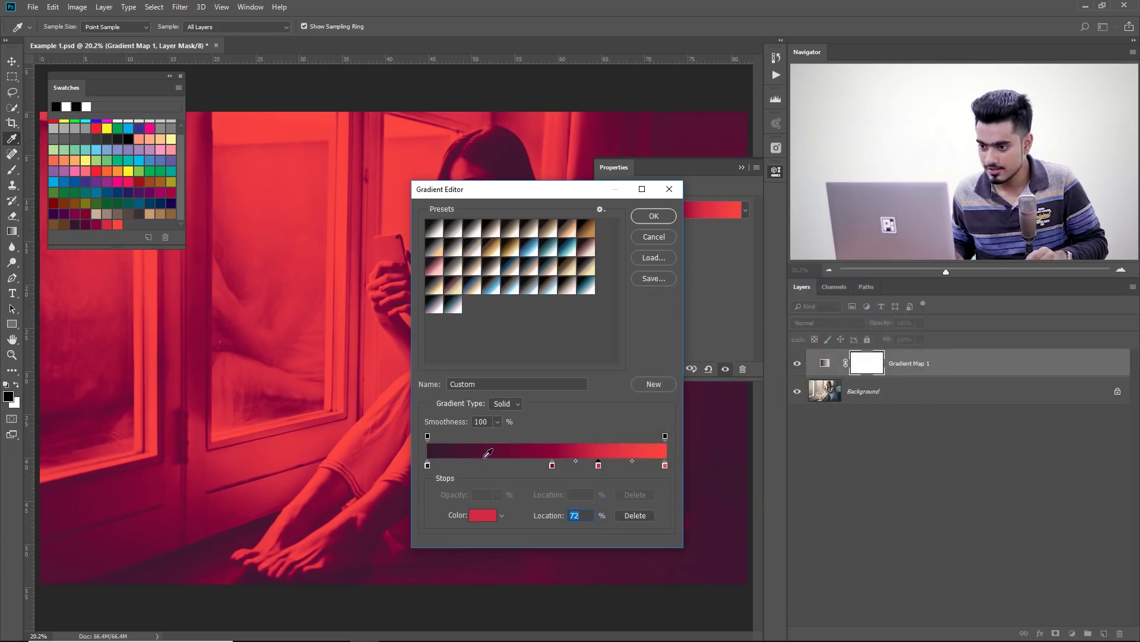
Step: Add a dark plum stop at 24% and reset the 72% stop to bright red
click(484, 449)
click(484, 465)
double_click(484, 465)
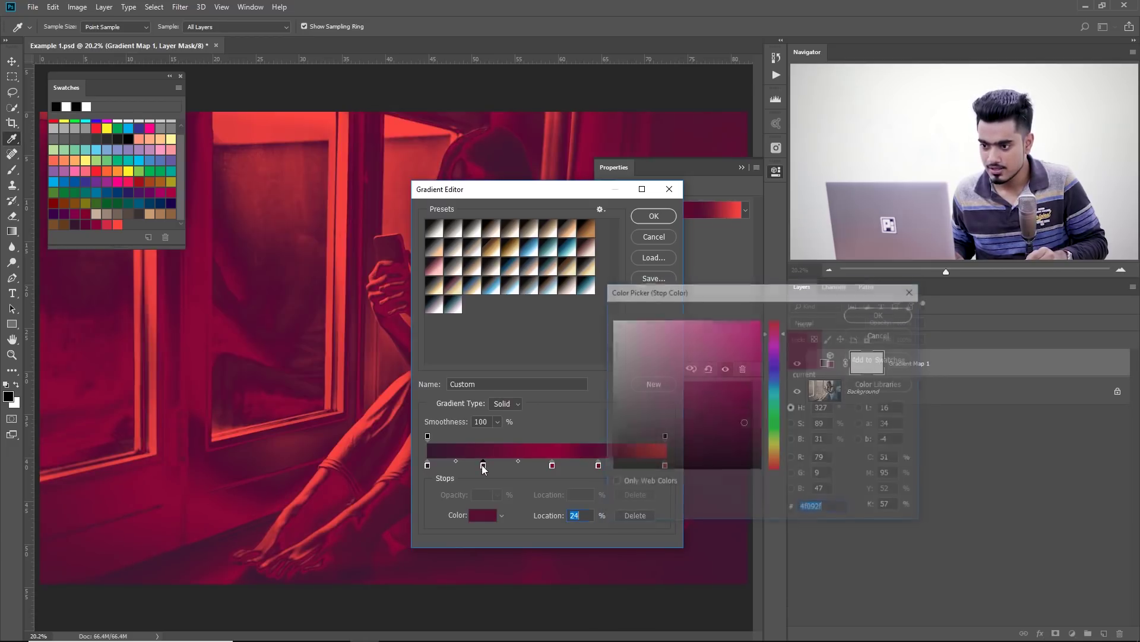
click(84, 220)
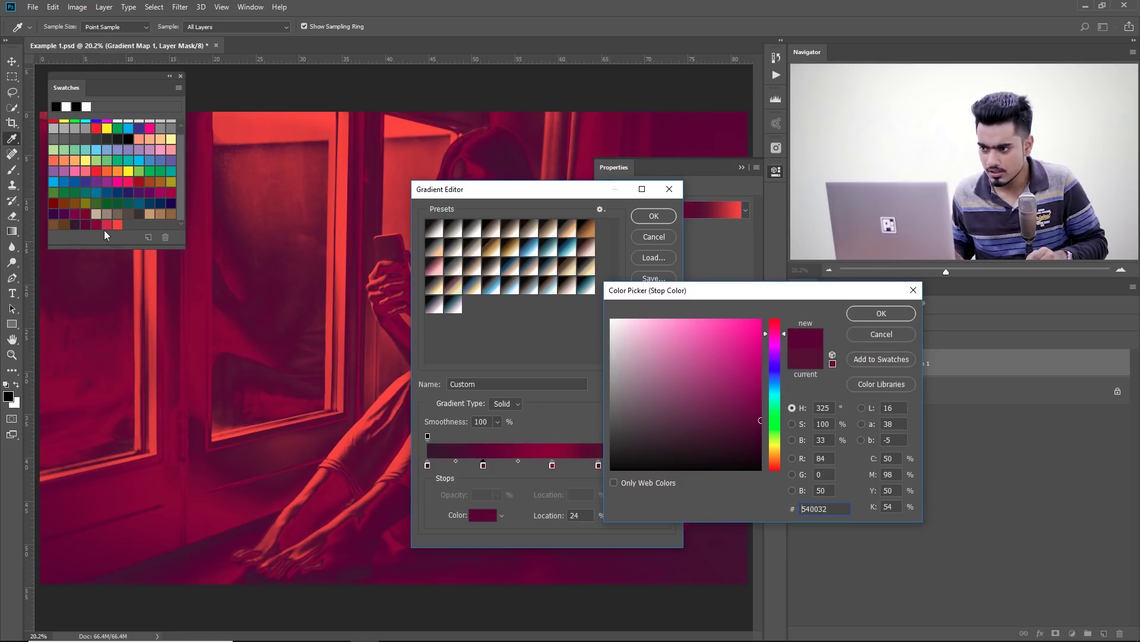
click(864, 313)
double_click(598, 464)
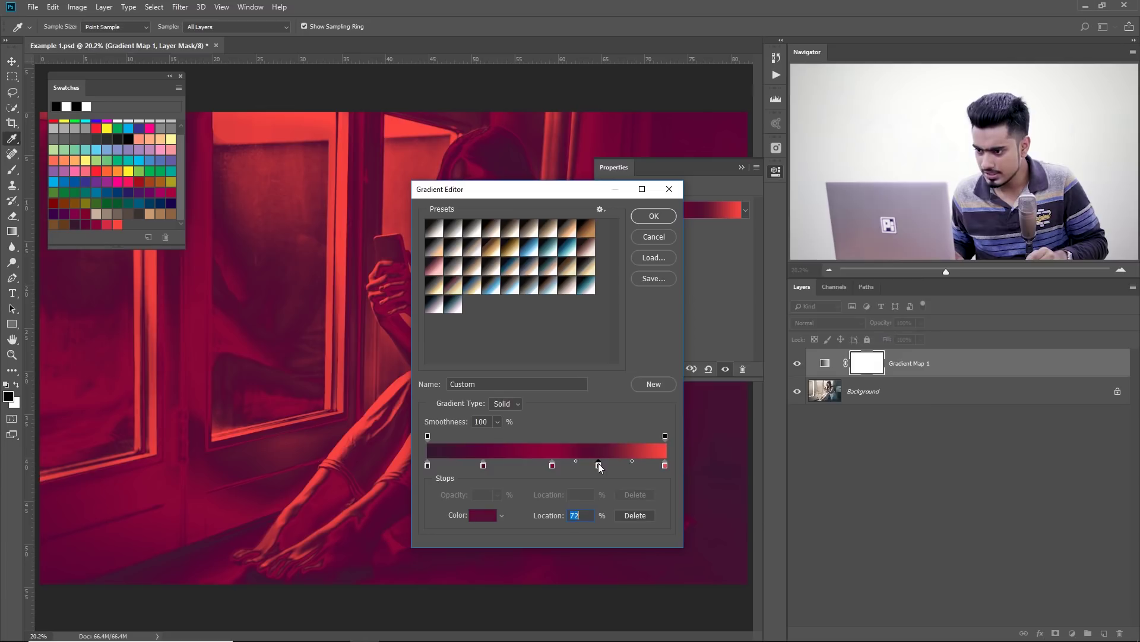
click(110, 222)
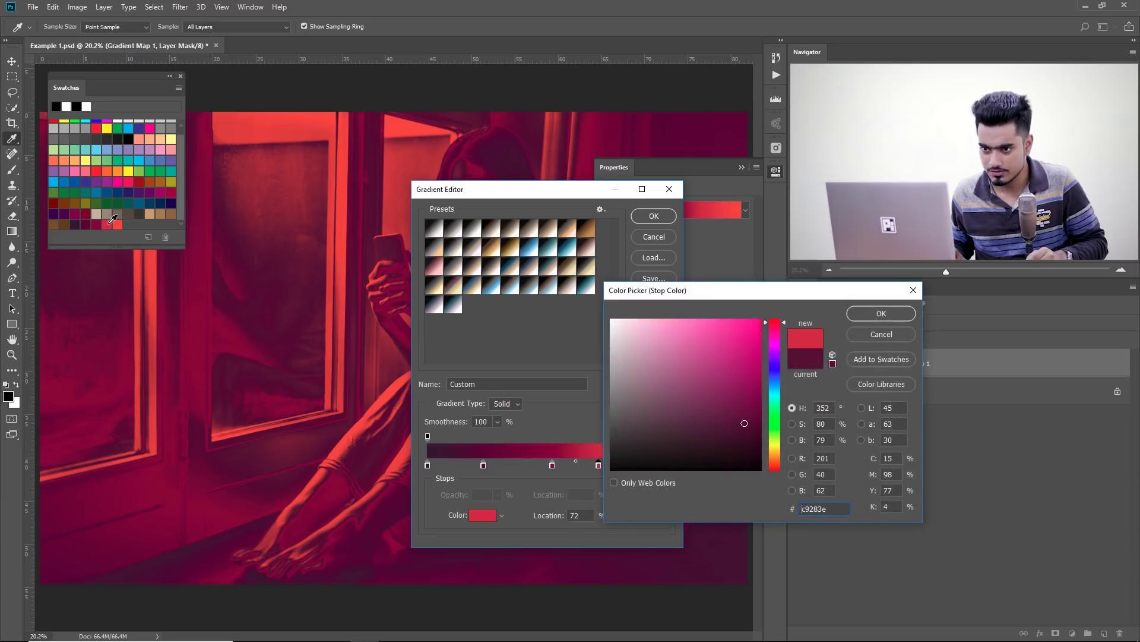
click(881, 313)
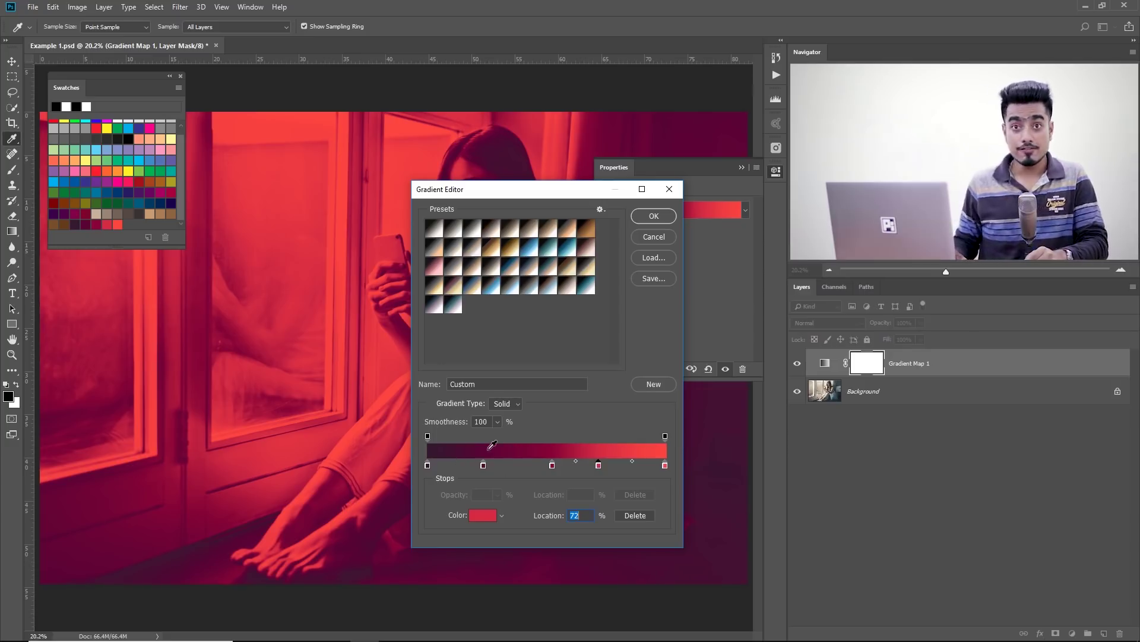
Step: Set the three middle colour stop locations to 50%, 75% and 25%
click(552, 465)
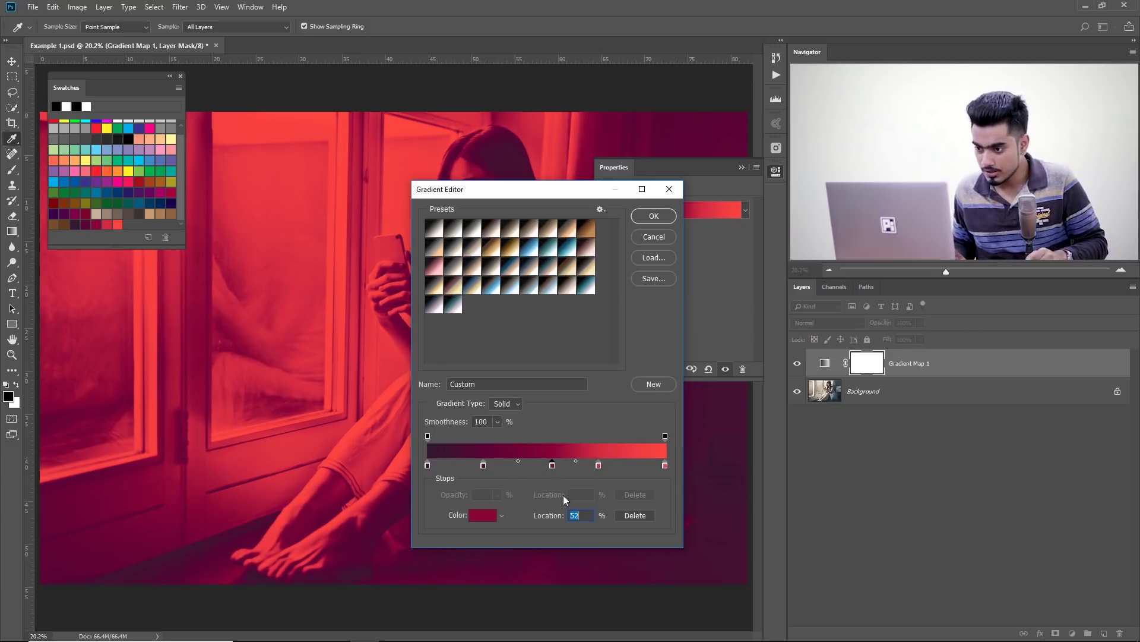
text(50)
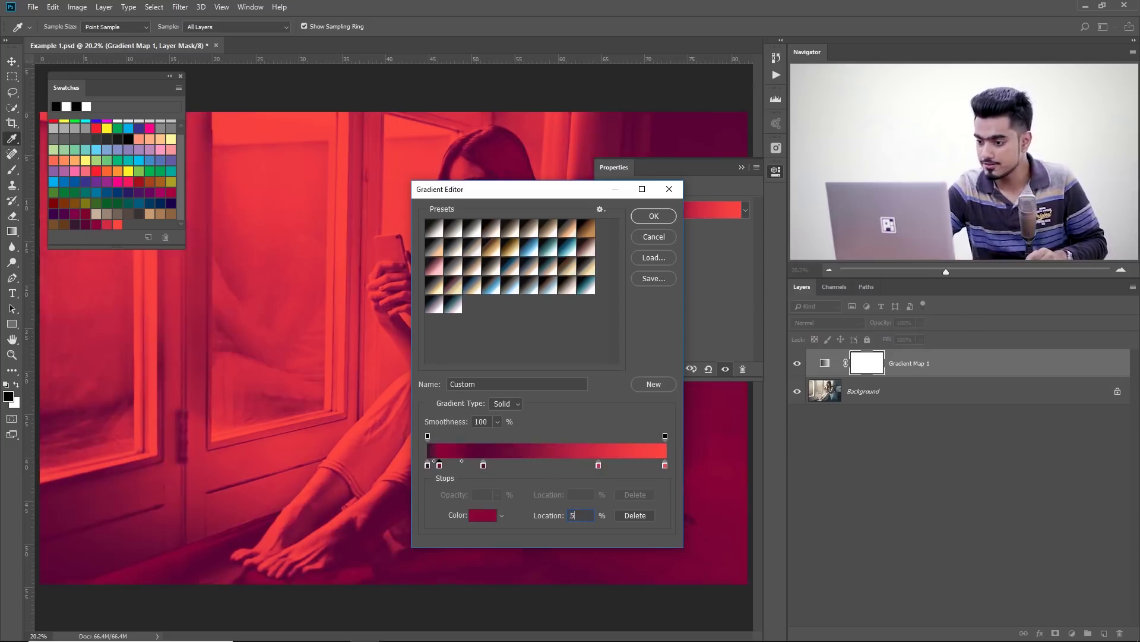
click(599, 465)
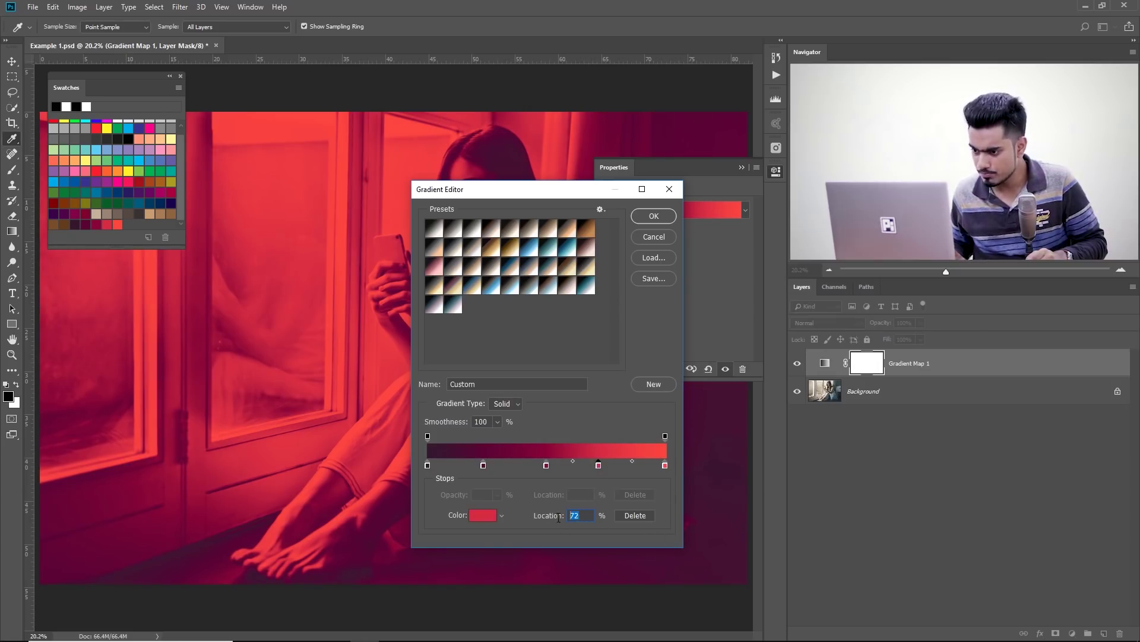
text(75)
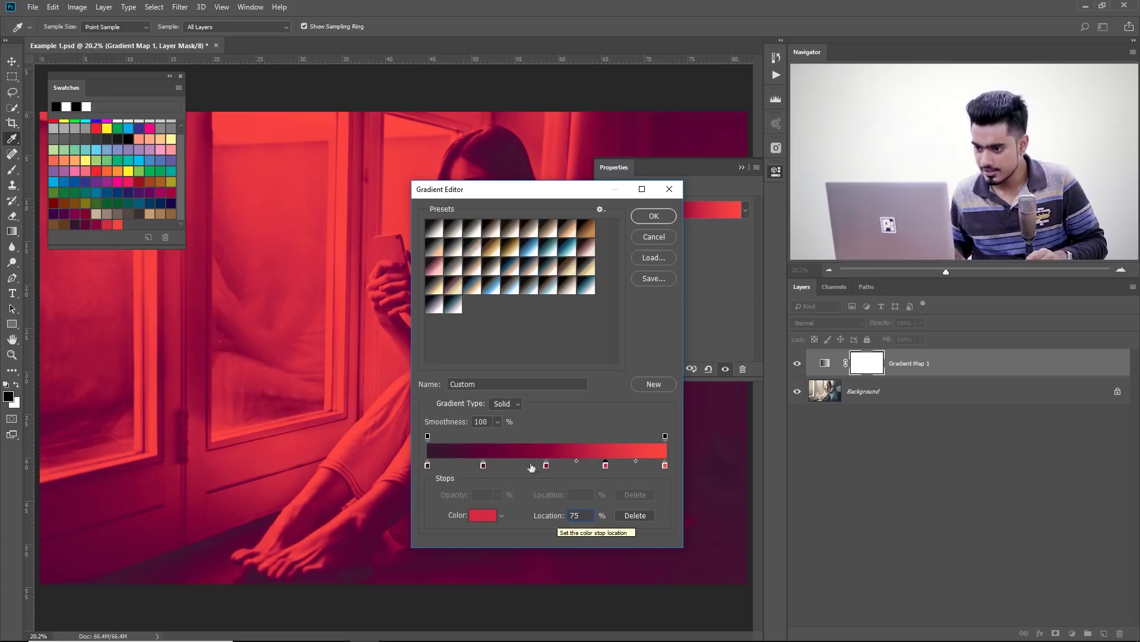
click(483, 465)
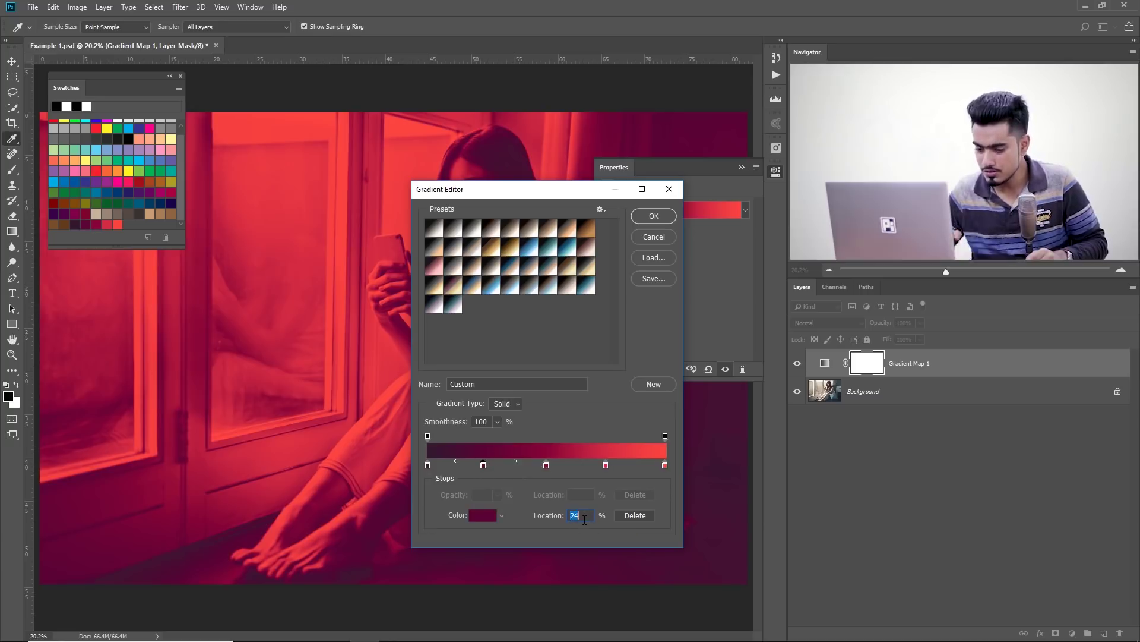
text(25)
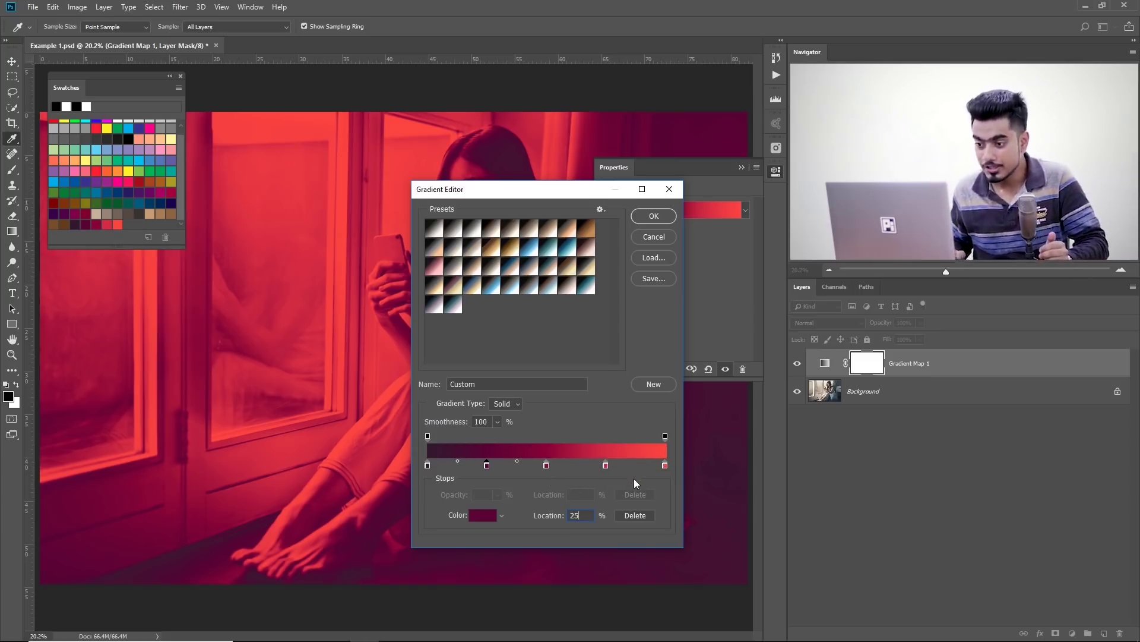
Step: Apply the custom gradient, lower Gradient Map 1's opacity and compare it on and off
click(654, 216)
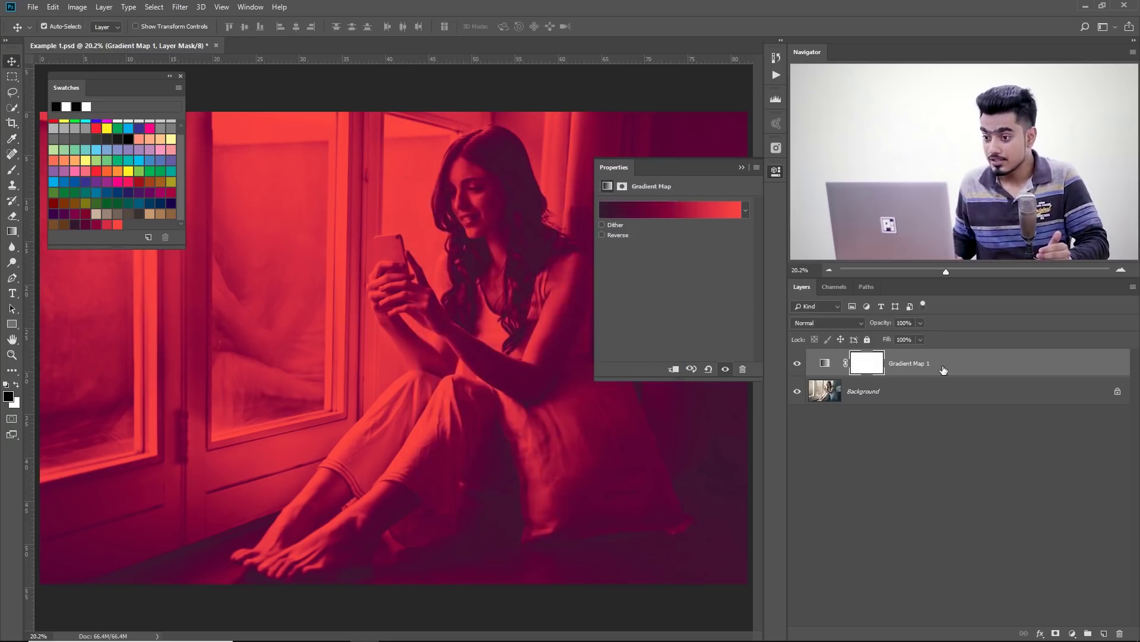
click(920, 323)
drag(874, 337, 867, 338)
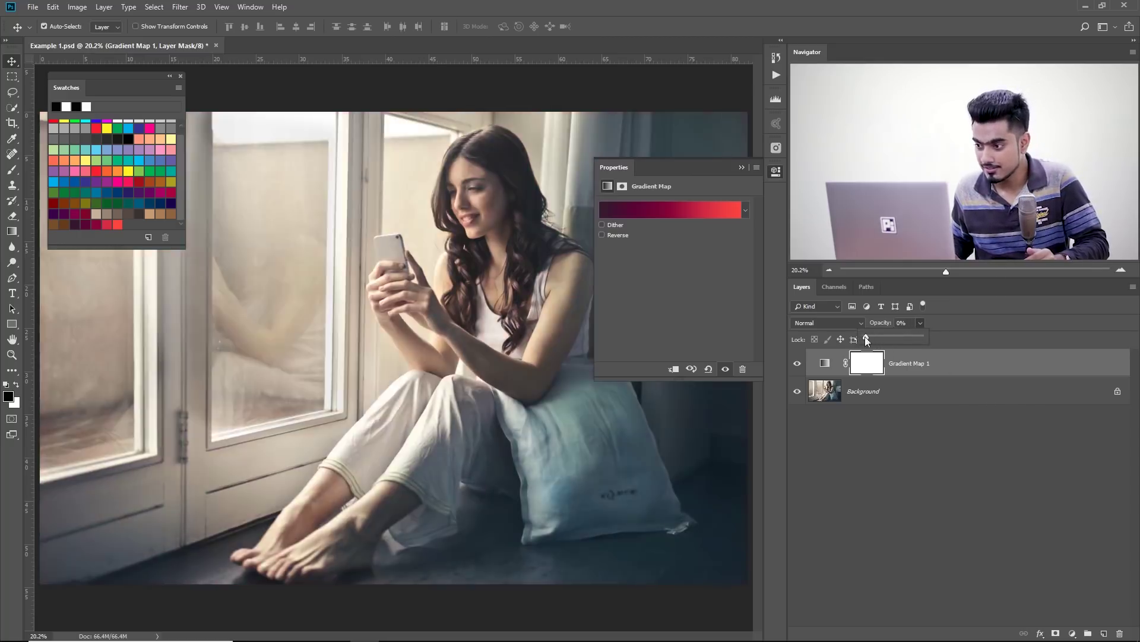
click(797, 363)
click(797, 363)
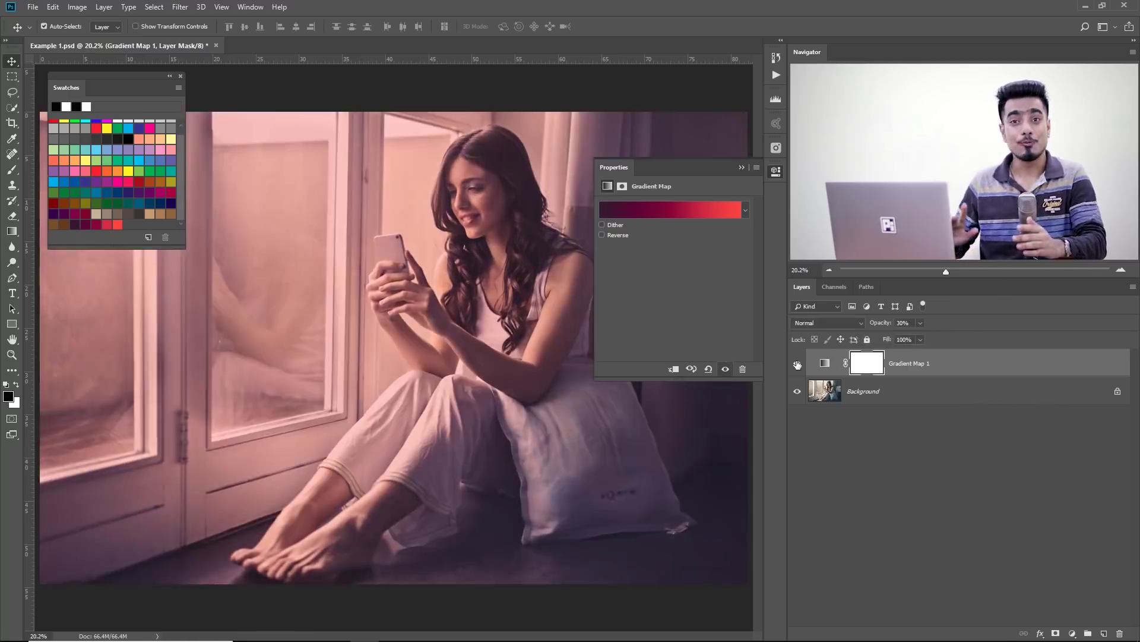
Step: Blend Gradient Map 1 in Soft Light at 47% opacity and compare before and after
click(823, 323)
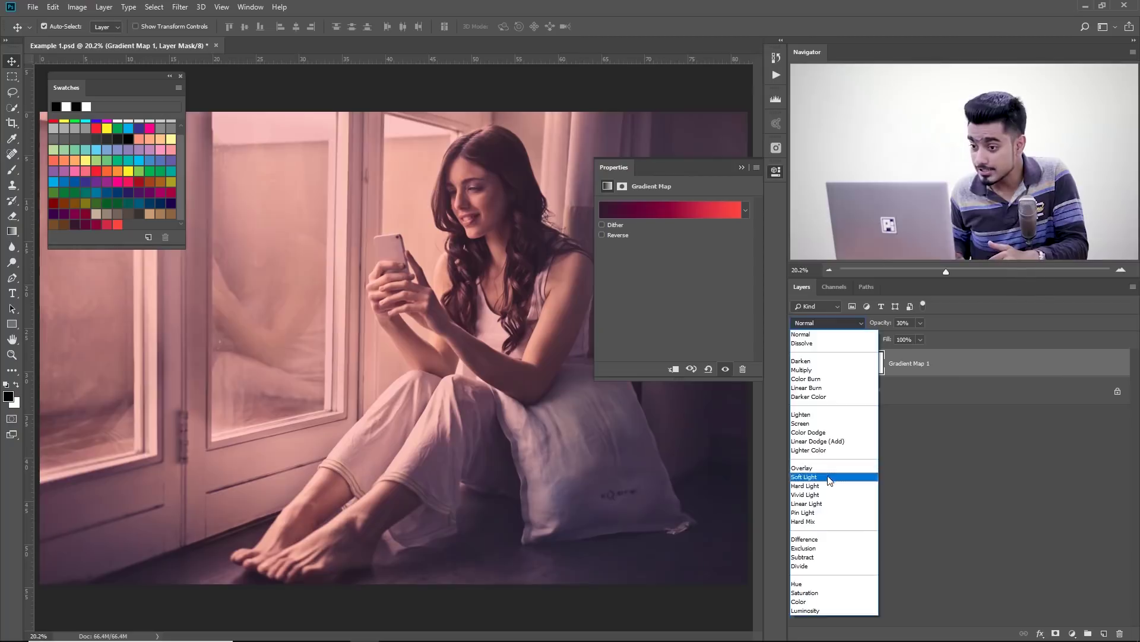
click(830, 477)
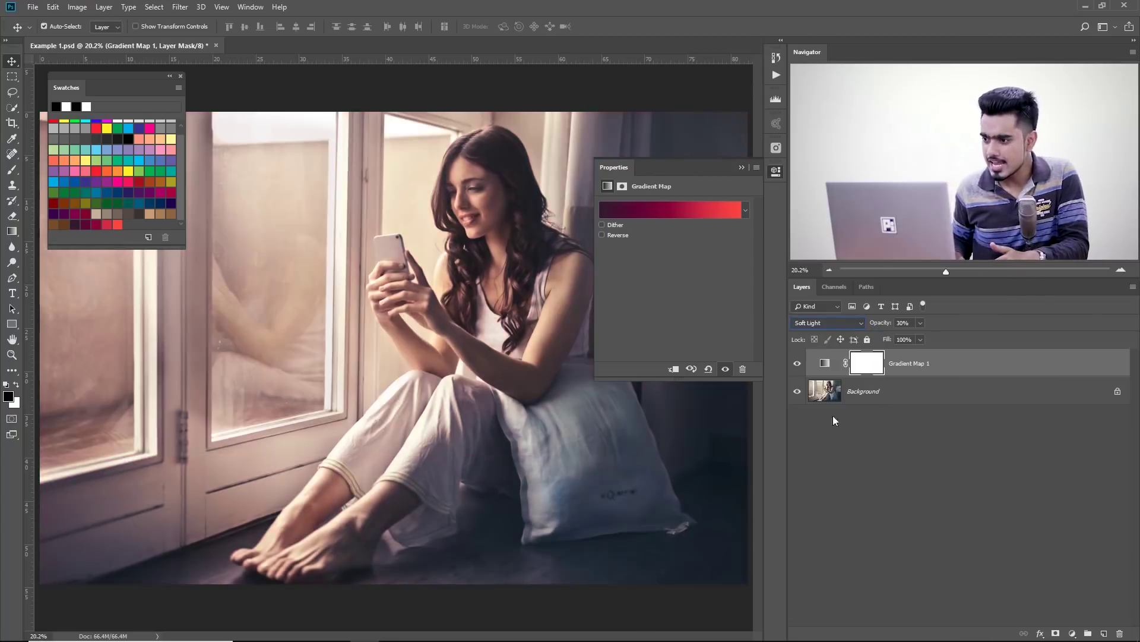
click(921, 322)
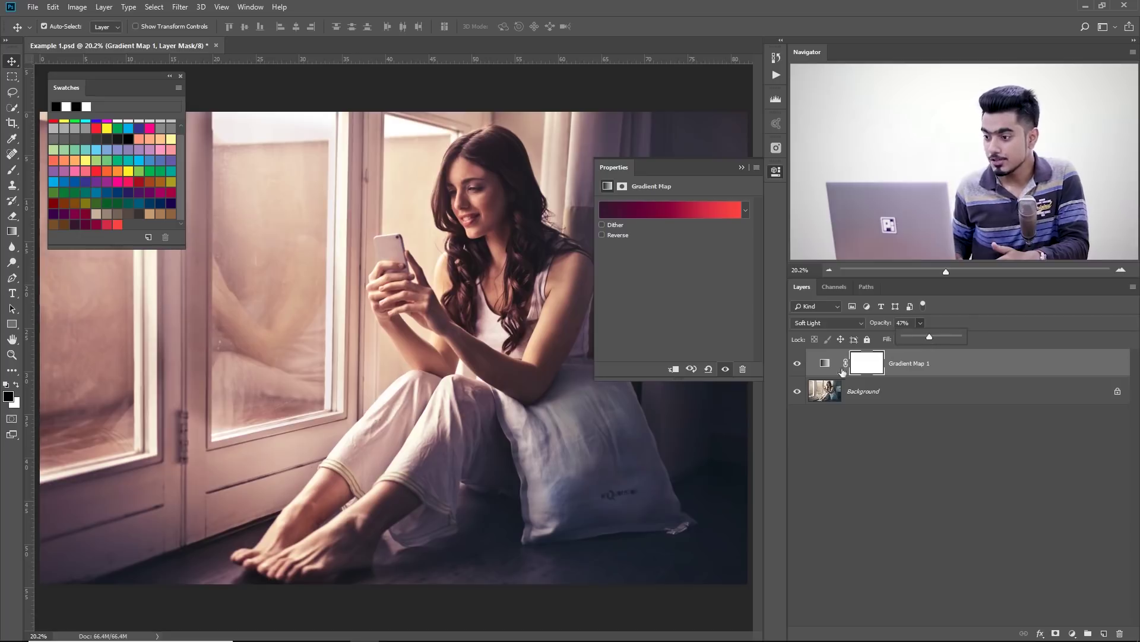
click(797, 363)
click(797, 363)
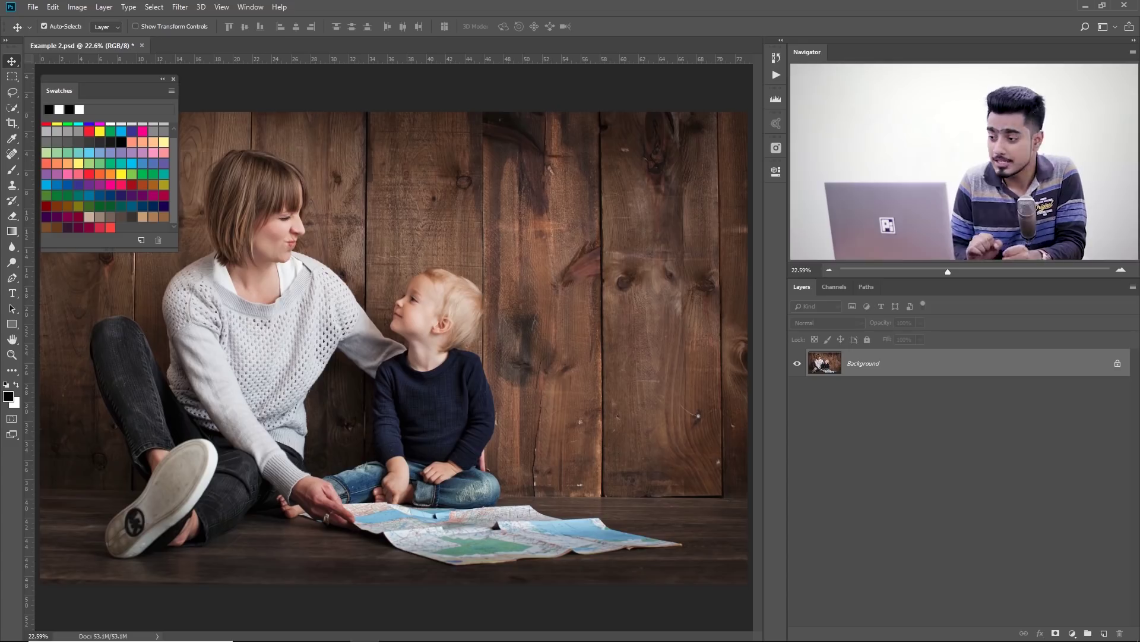
Step: Add a black-to-white Gradient Map adjustment layer to Example 2.psd and hide it
click(1073, 631)
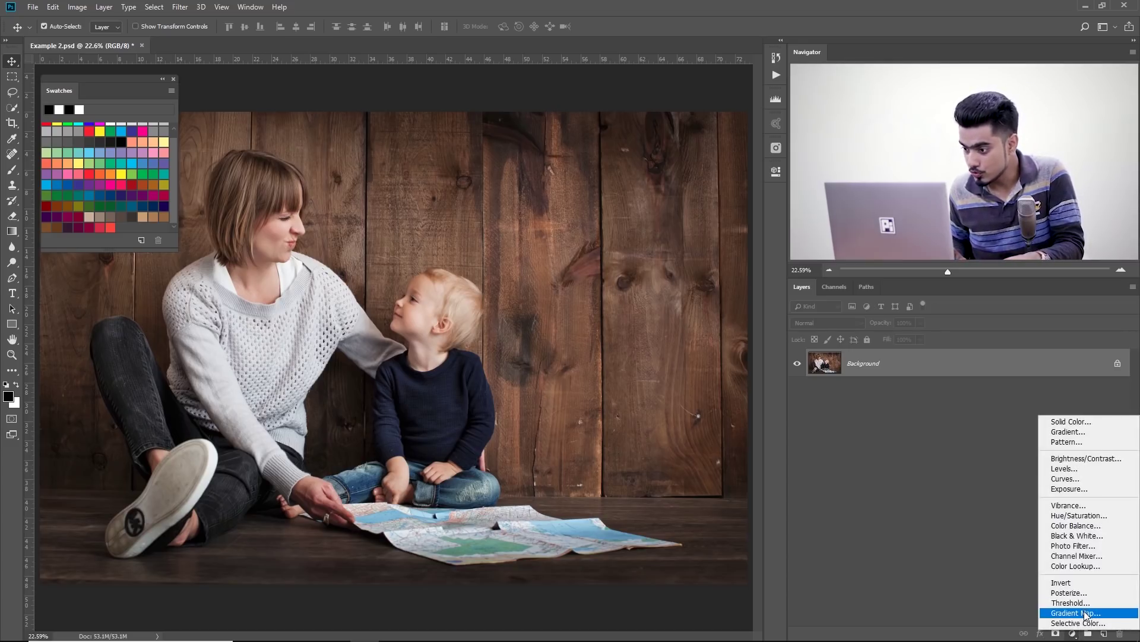
click(1076, 613)
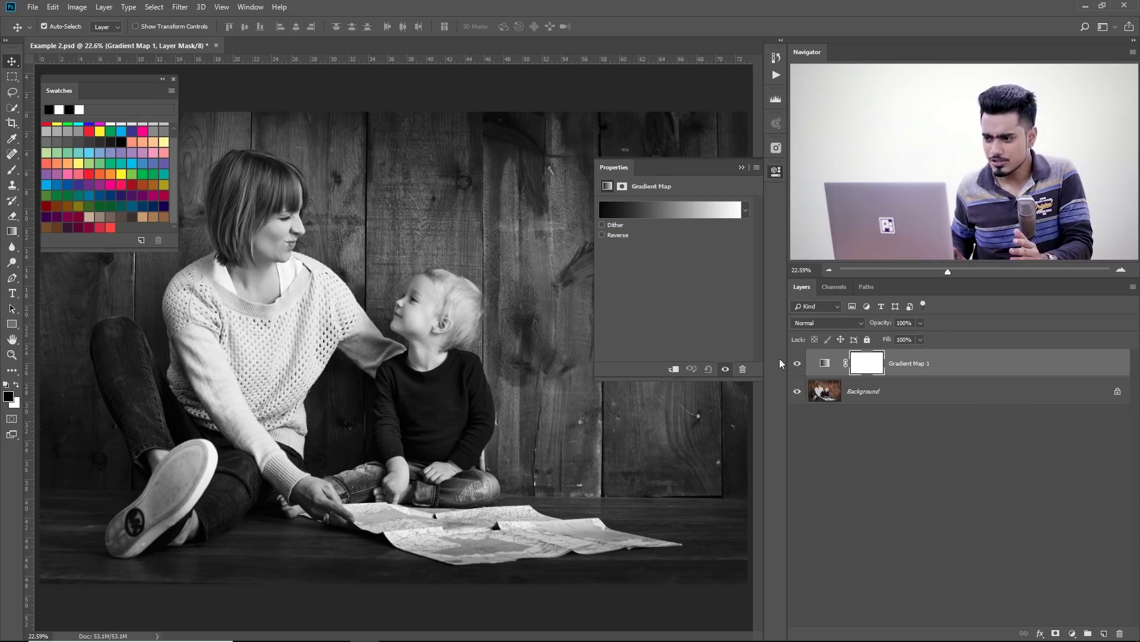
click(798, 363)
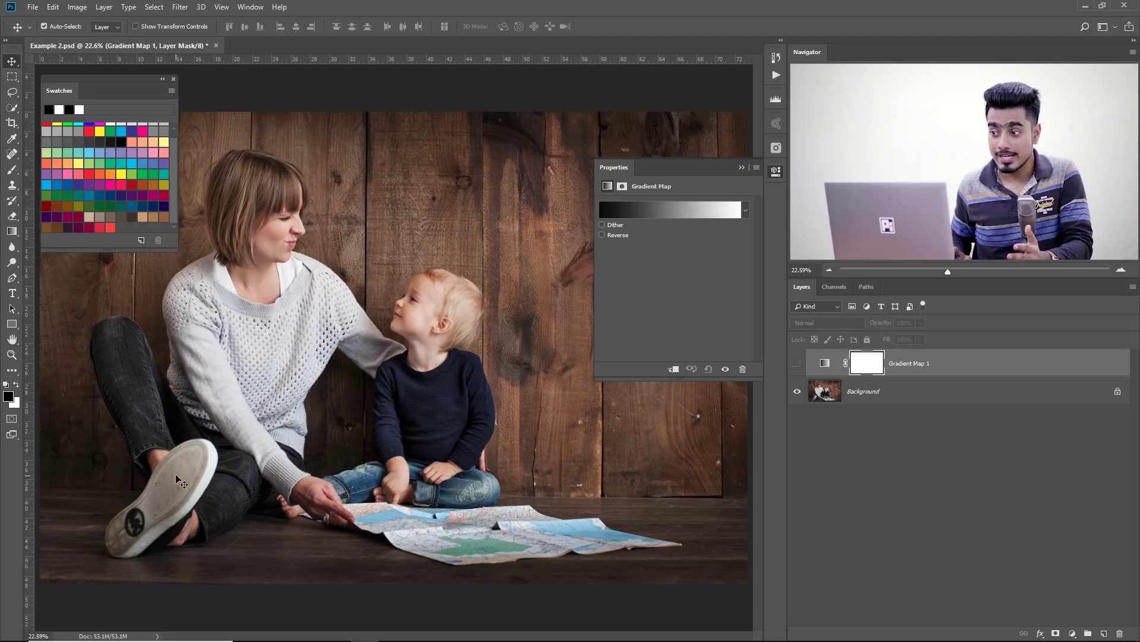
Step: Search Adobe Color Themes for 'playful' and add Vivid playful's five colours to Swatches
click(776, 123)
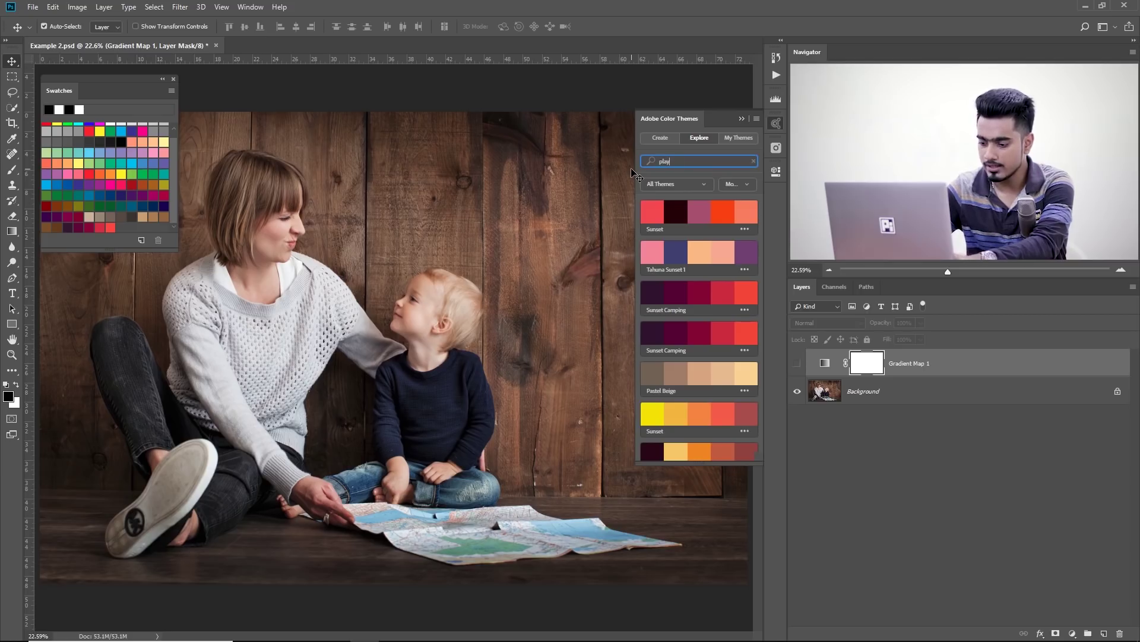
key(Return)
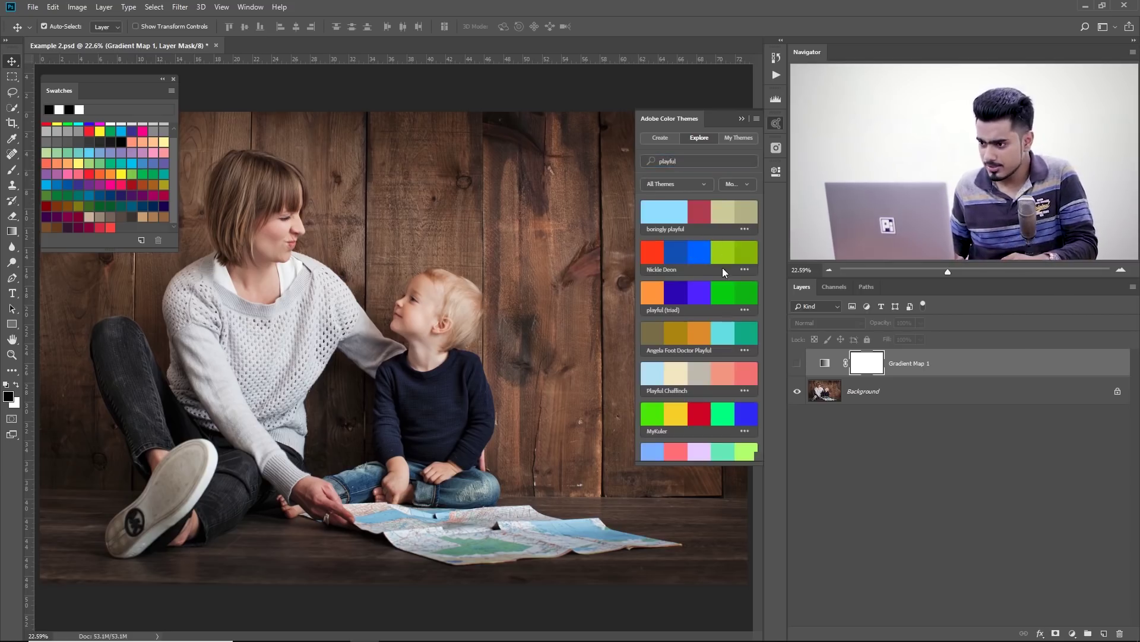
scroll(716, 311, down, 4)
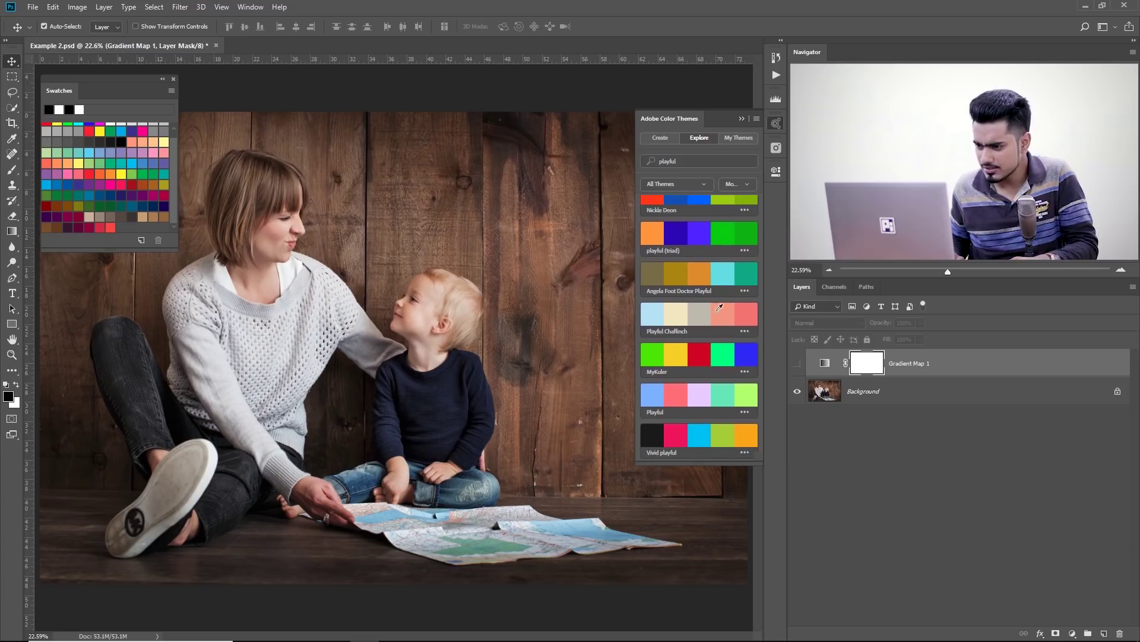
scroll(714, 283, down, 2)
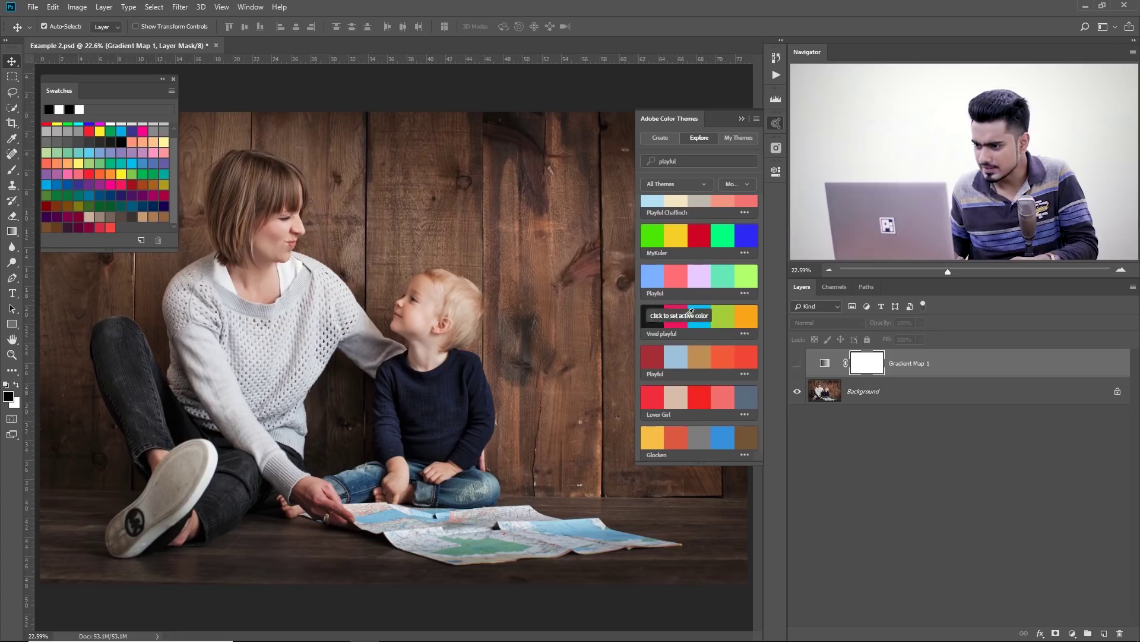
scroll(723, 316, down, 2)
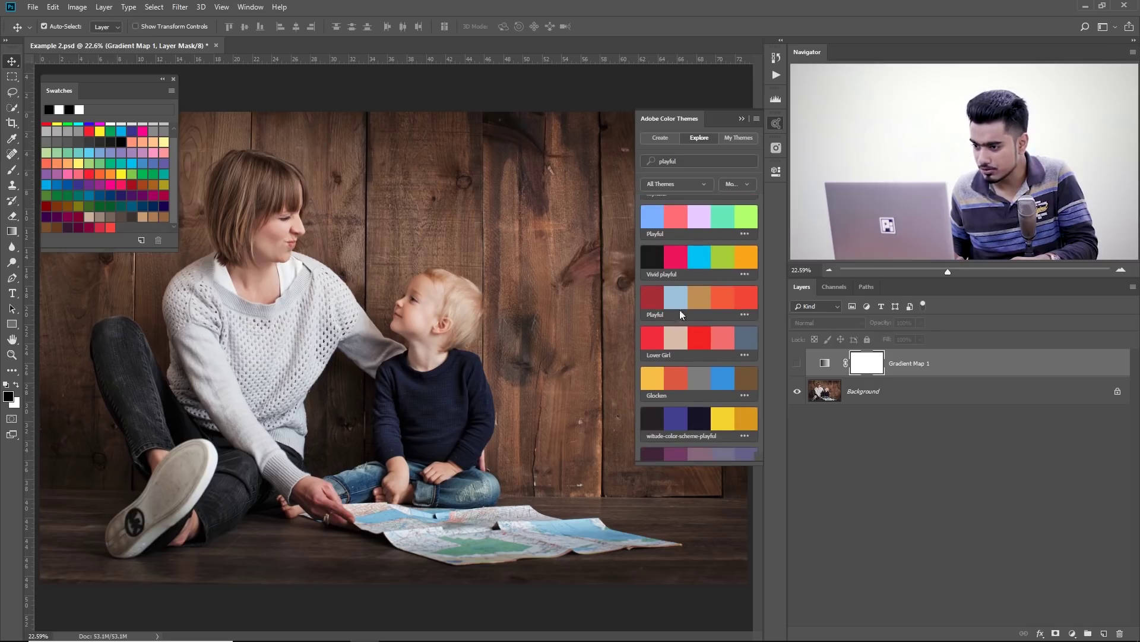
scroll(705, 315, down, 2)
scroll(698, 286, down, 6)
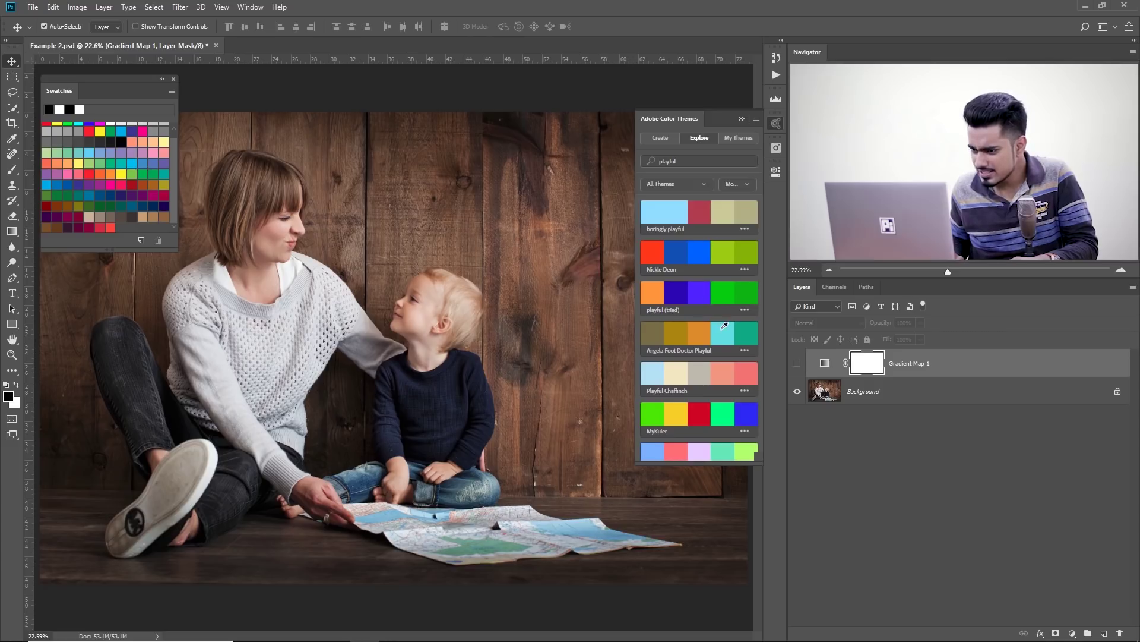
scroll(724, 325, down, 2)
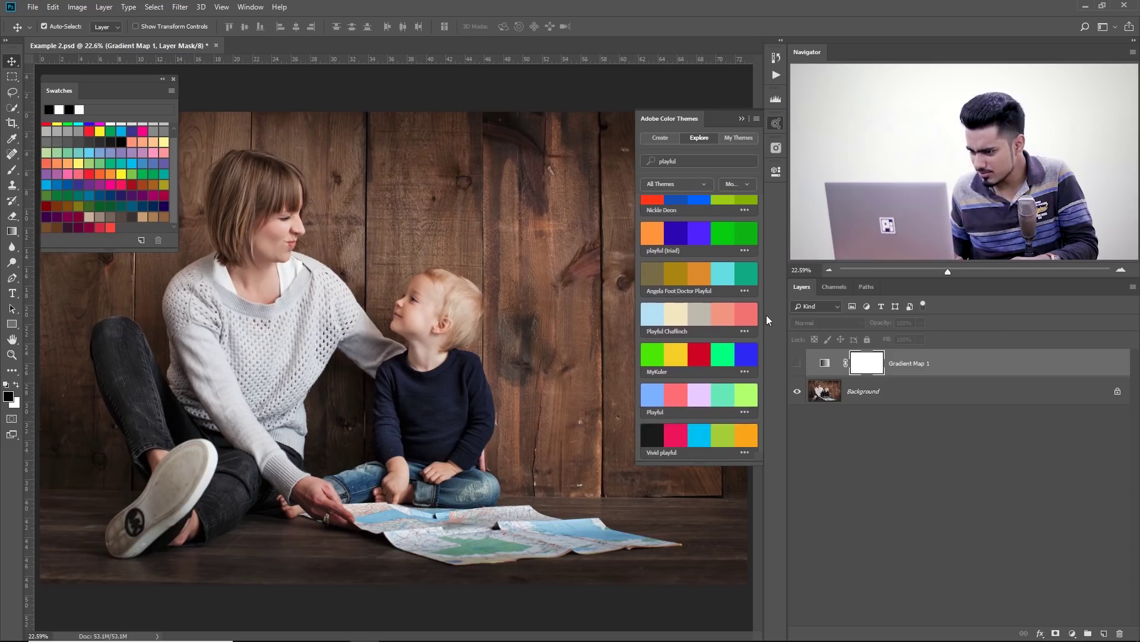
scroll(725, 310, down, 2)
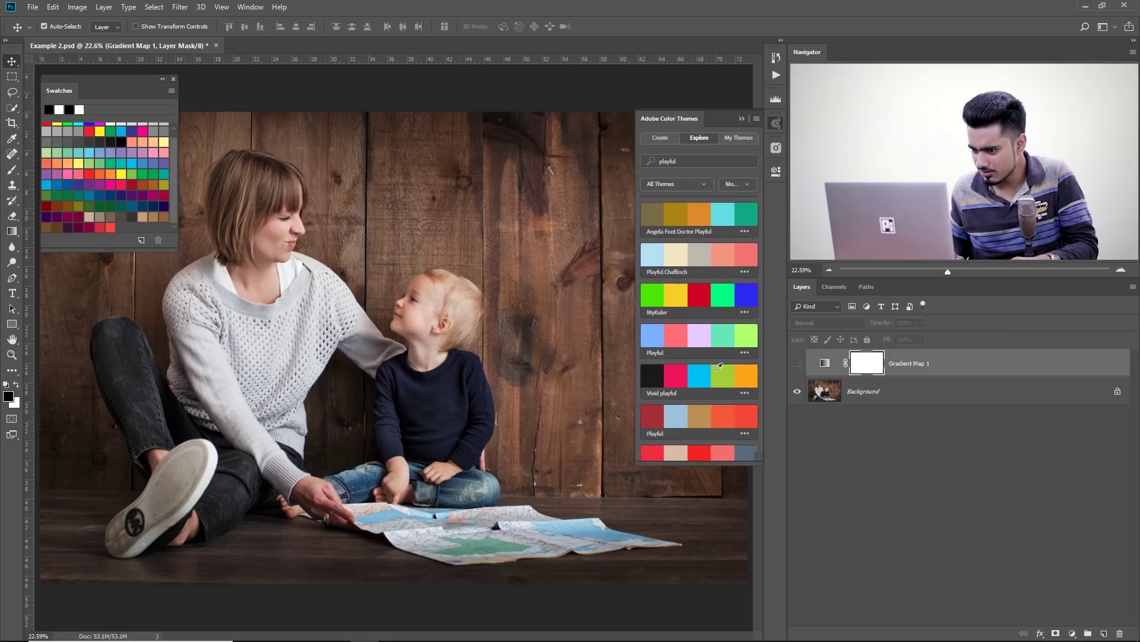
click(746, 391)
click(743, 365)
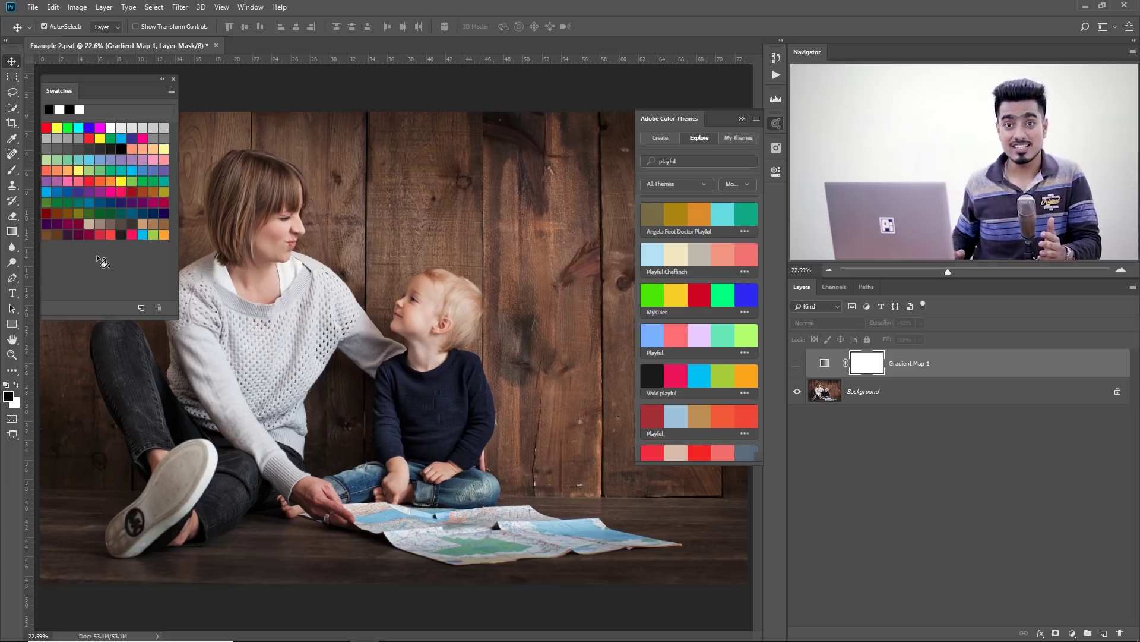
Step: Show Gradient Map 1 again and bring up its Gradient Editor
click(797, 363)
double_click(826, 363)
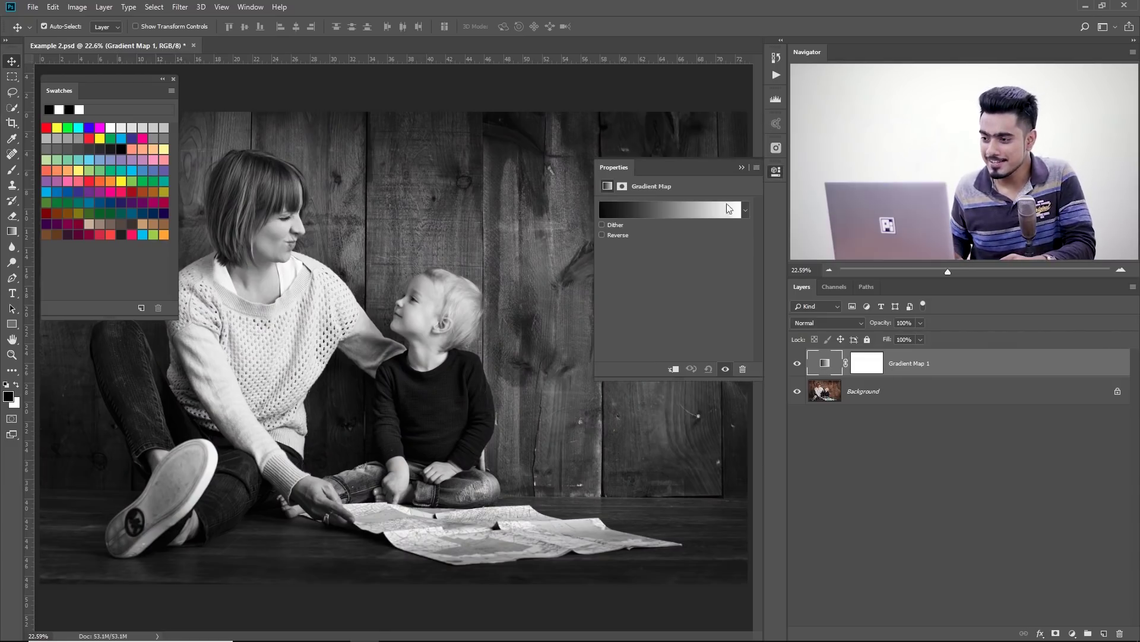
click(678, 211)
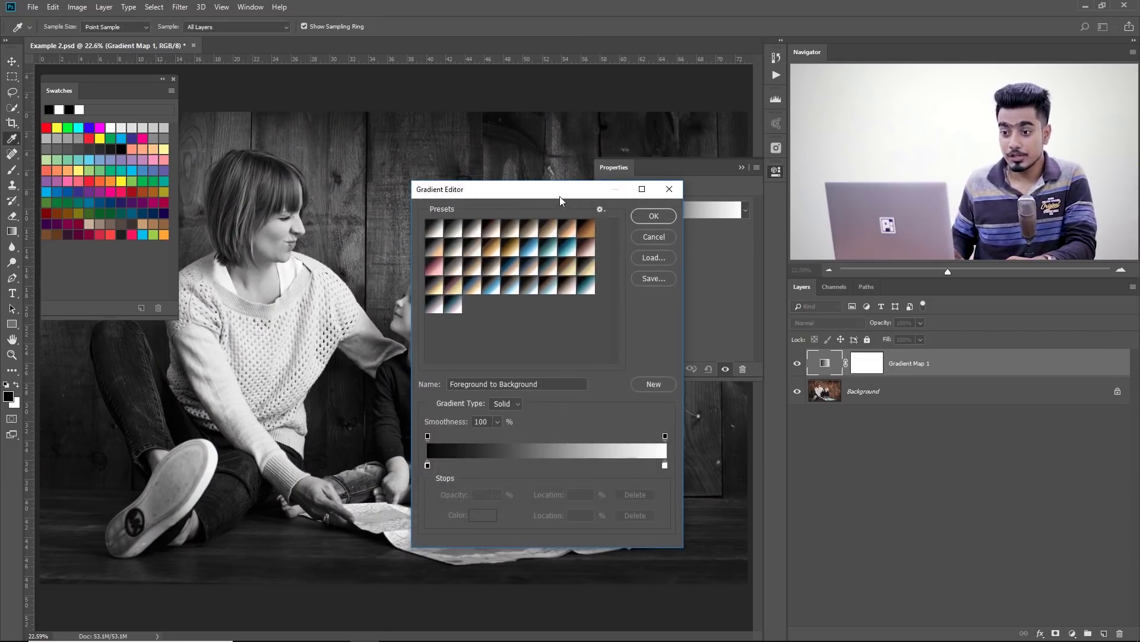
drag(559, 196, 544, 189)
Step: Set the right end stop to orange faa61a and the left stop to pink
click(648, 459)
double_click(649, 459)
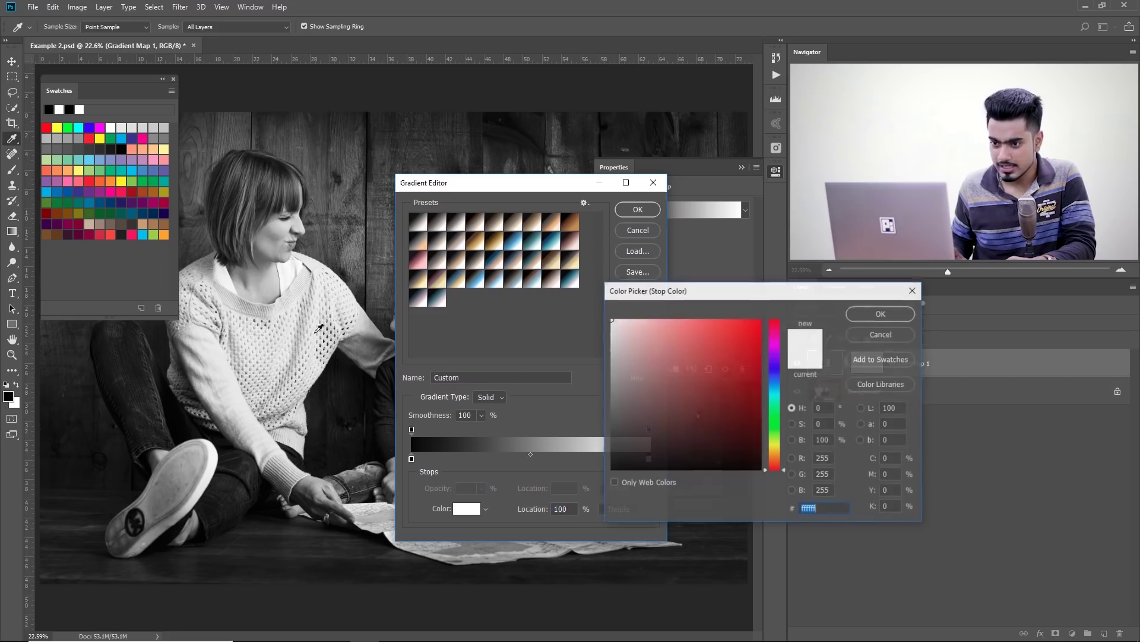
click(164, 234)
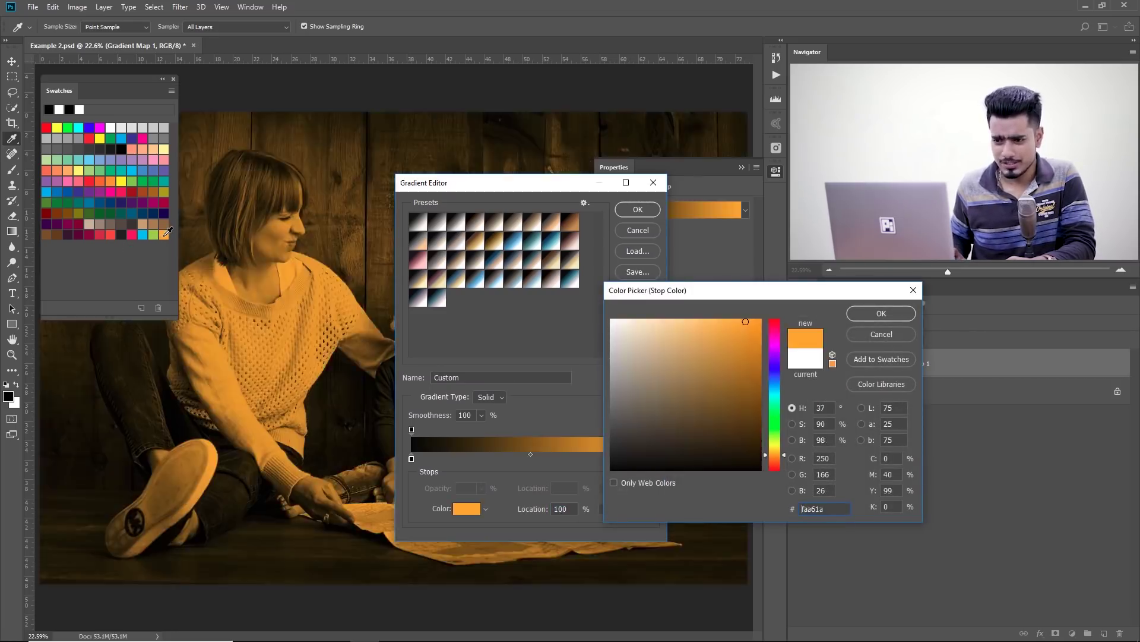
click(882, 314)
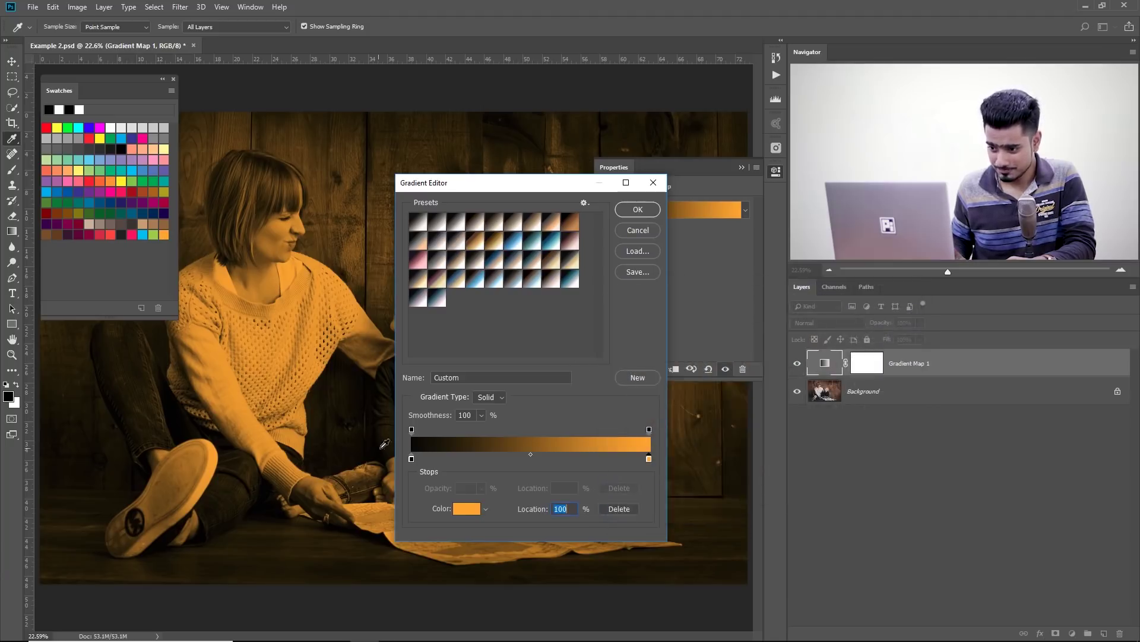
double_click(412, 459)
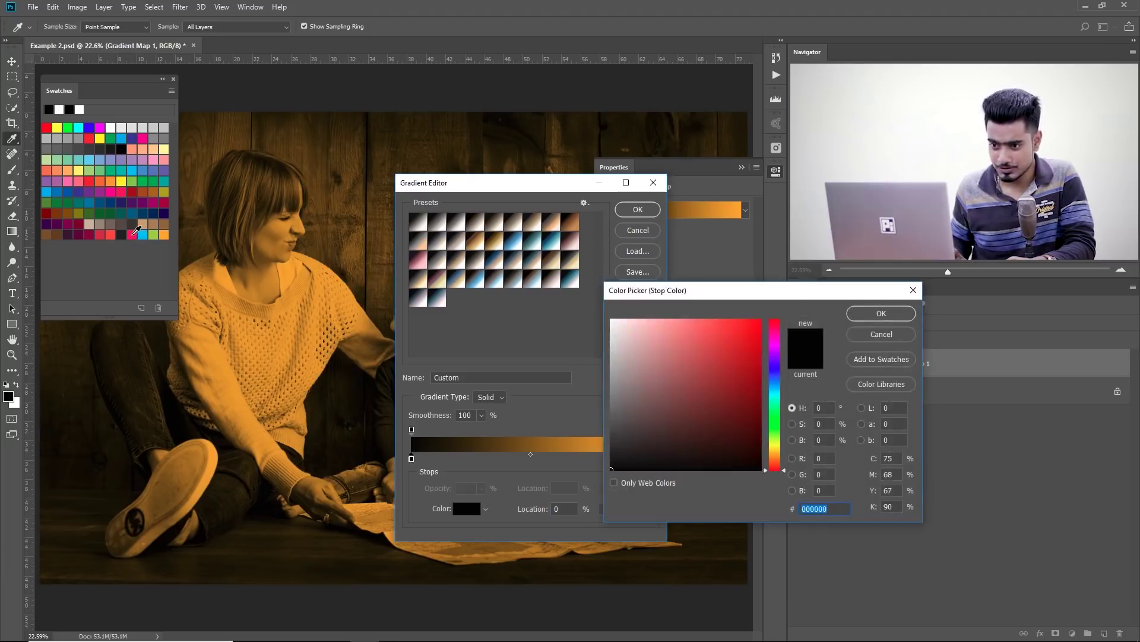
click(133, 234)
click(122, 234)
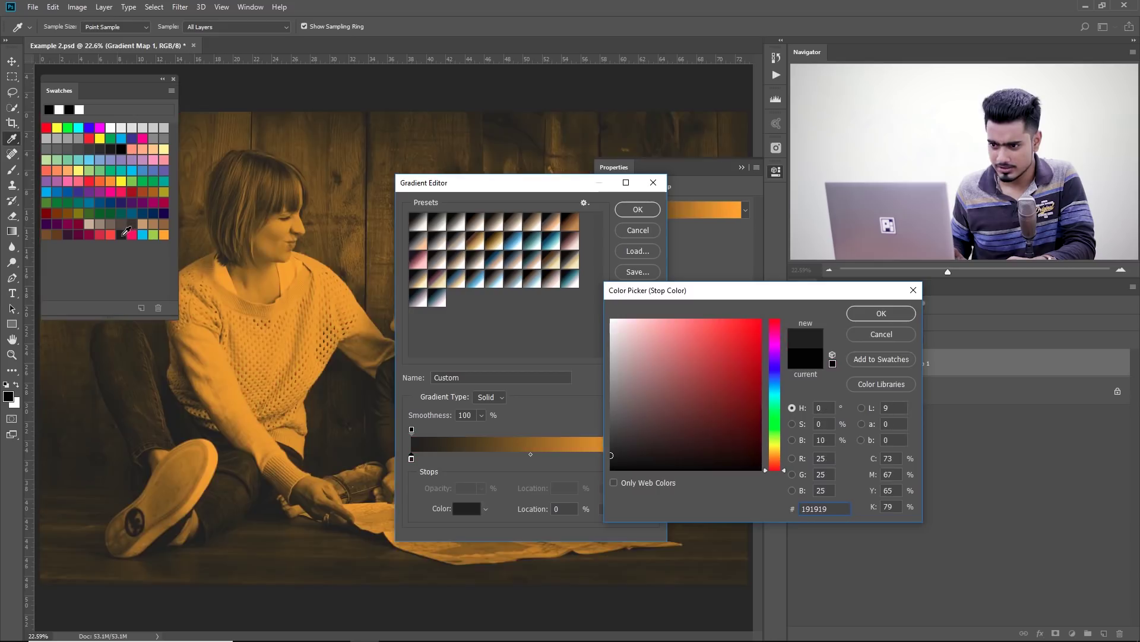
click(132, 234)
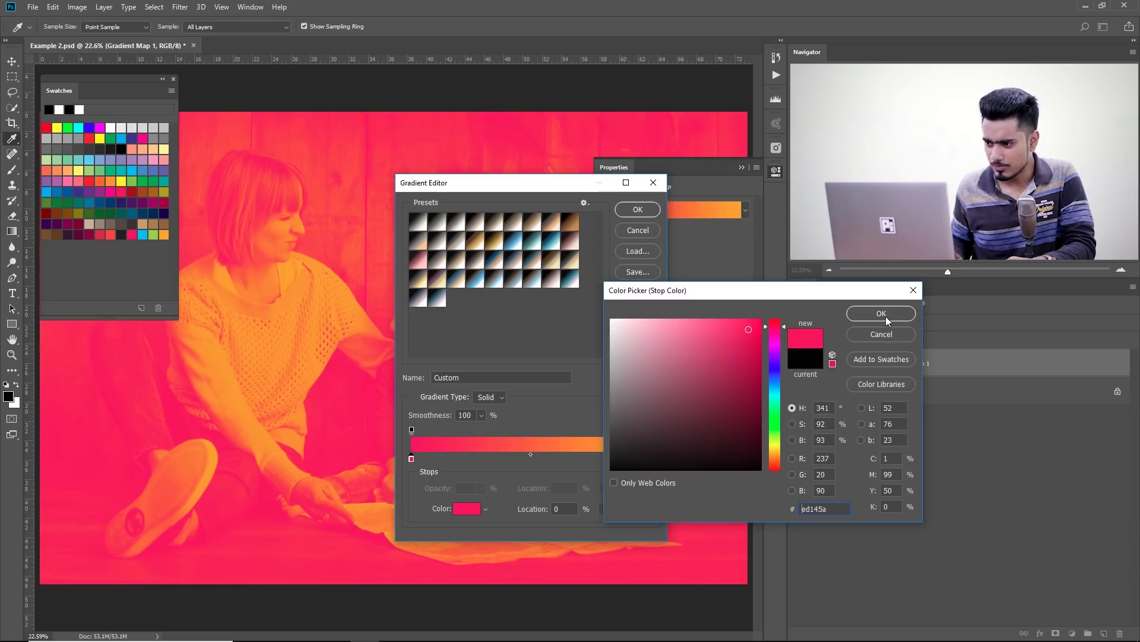
click(867, 315)
Step: Add an extra pink stop and change the left stop to dark #191919
click(501, 458)
mouse_move(412, 459)
mouse_down()
mouse_move(434, 462)
mouse_move(423, 463)
mouse_up()
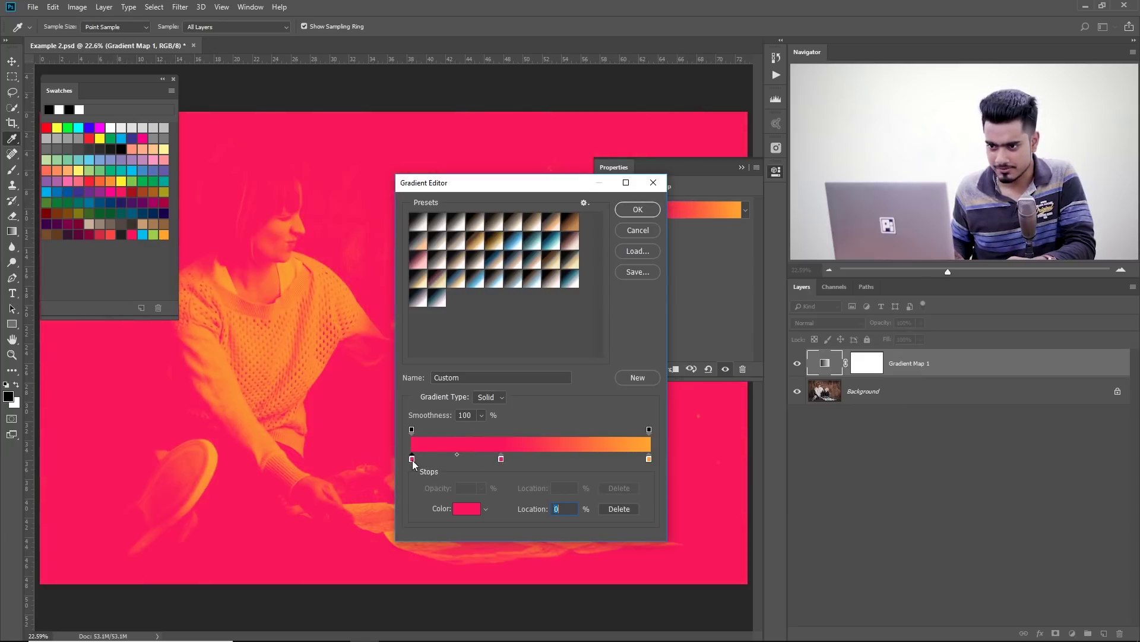
double_click(412, 459)
click(123, 234)
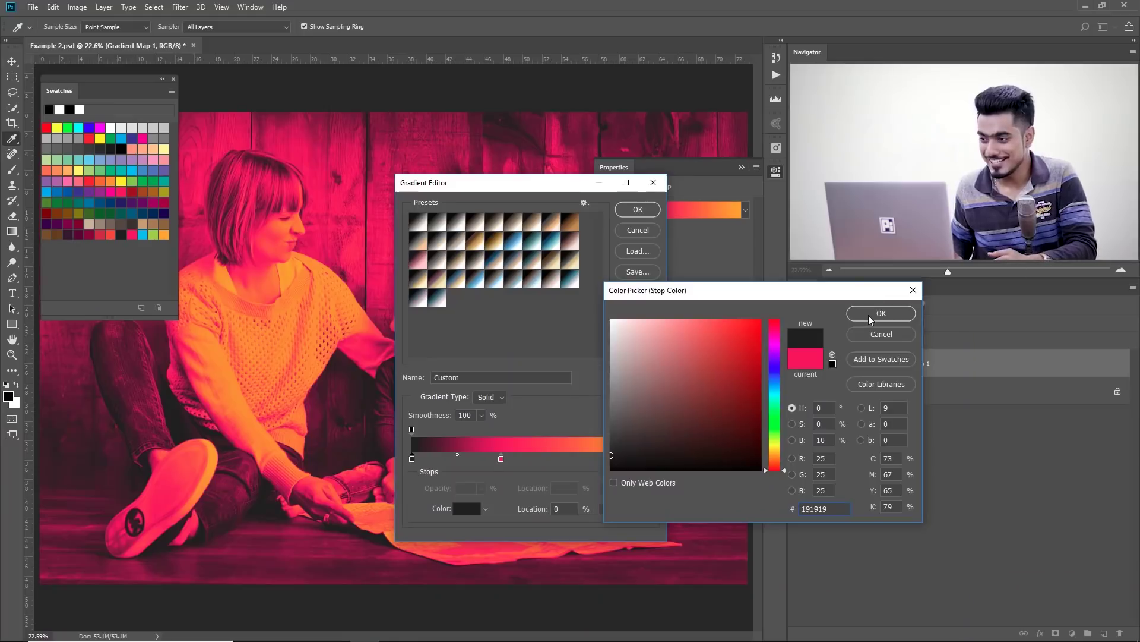
key(Return)
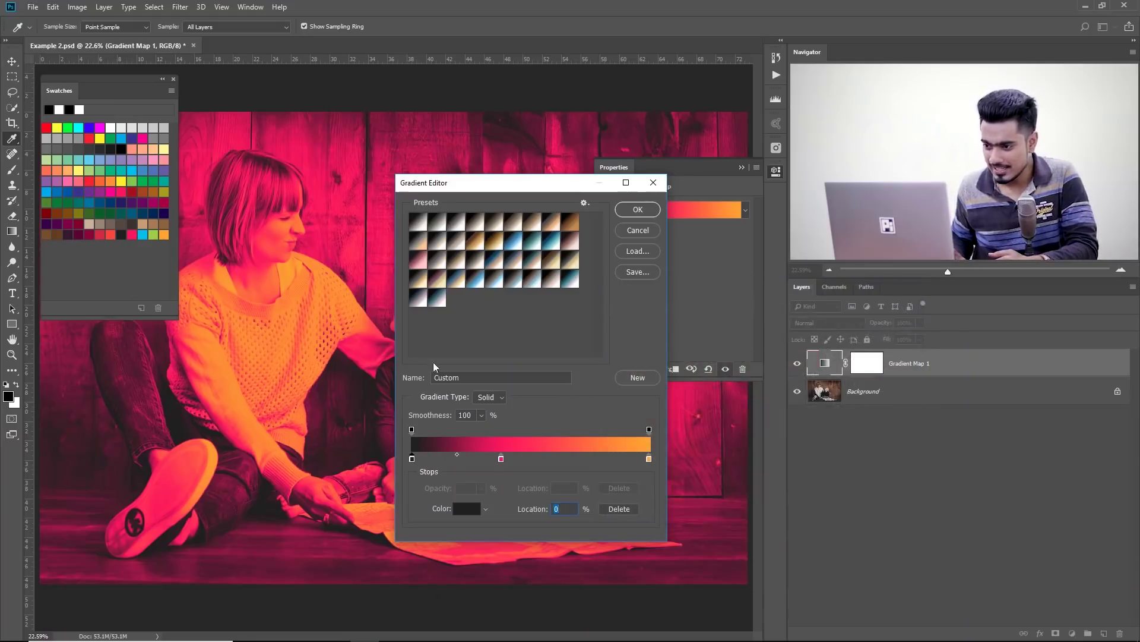
Step: Add a cyan 00c0f3 stop at 75% and apply the gradient
click(589, 459)
double_click(590, 458)
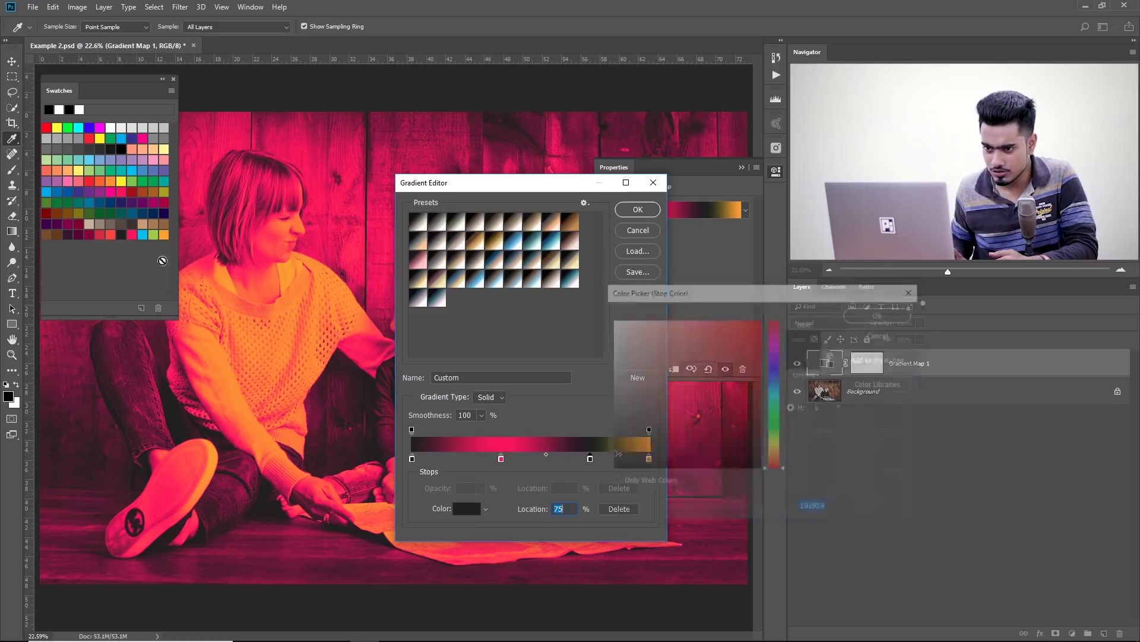
click(143, 234)
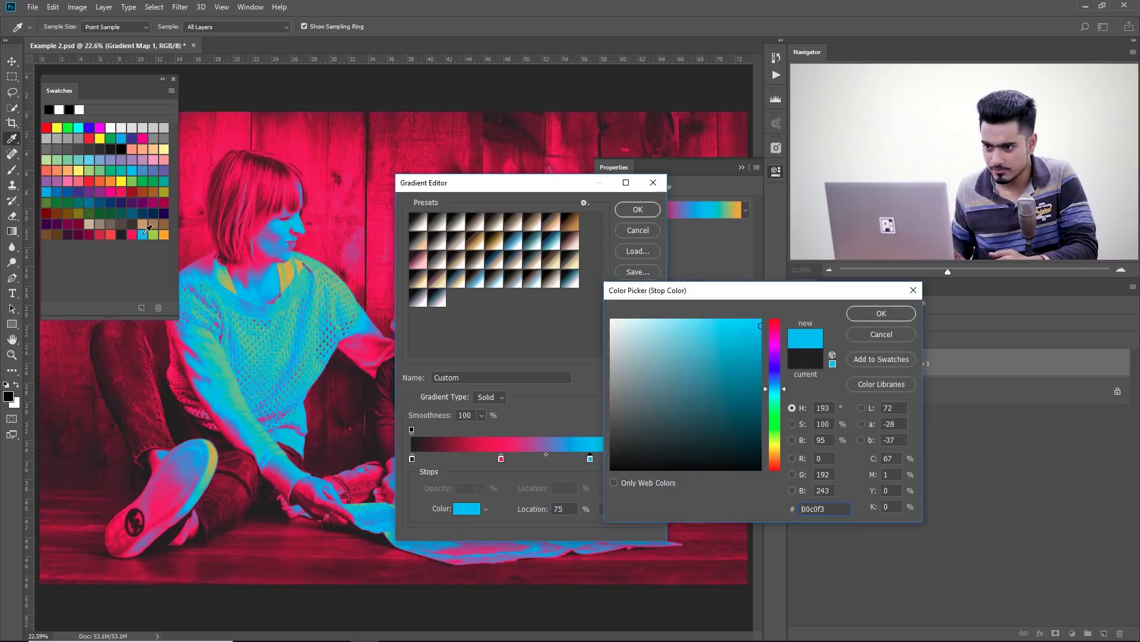
click(881, 314)
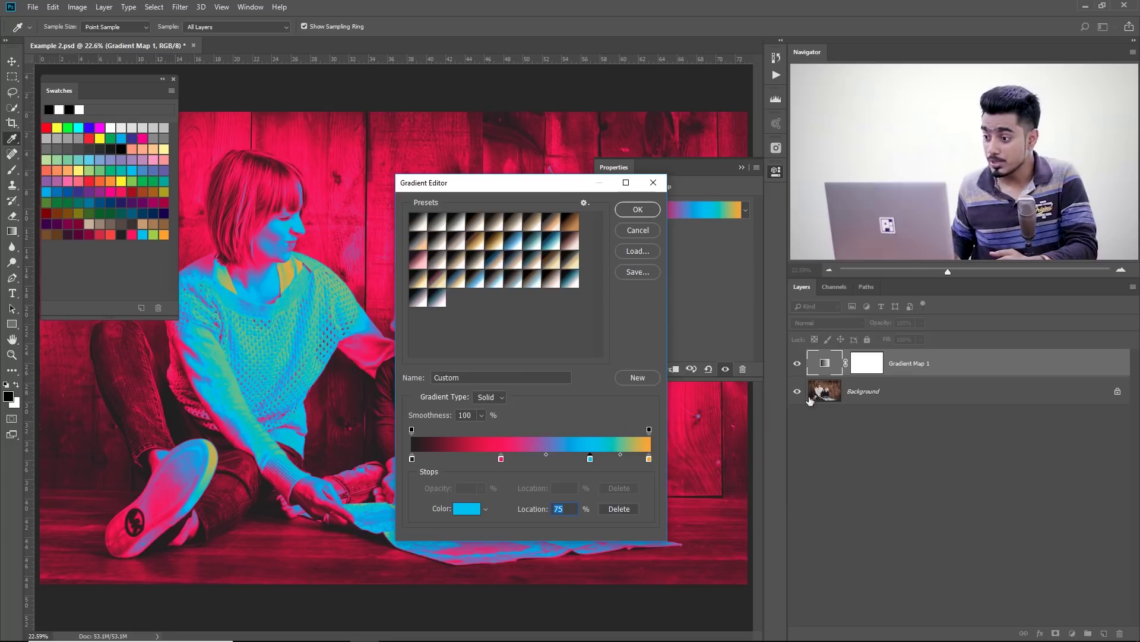
click(635, 213)
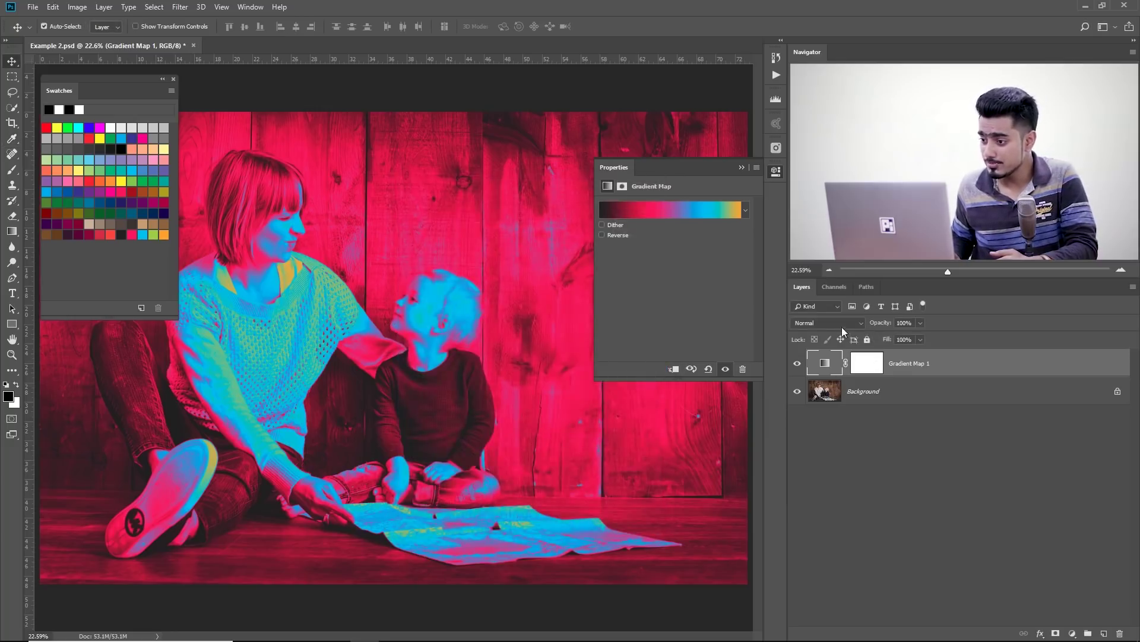
Step: Blend Gradient Map 1 in Soft Light mode at 64% opacity
click(843, 326)
click(840, 477)
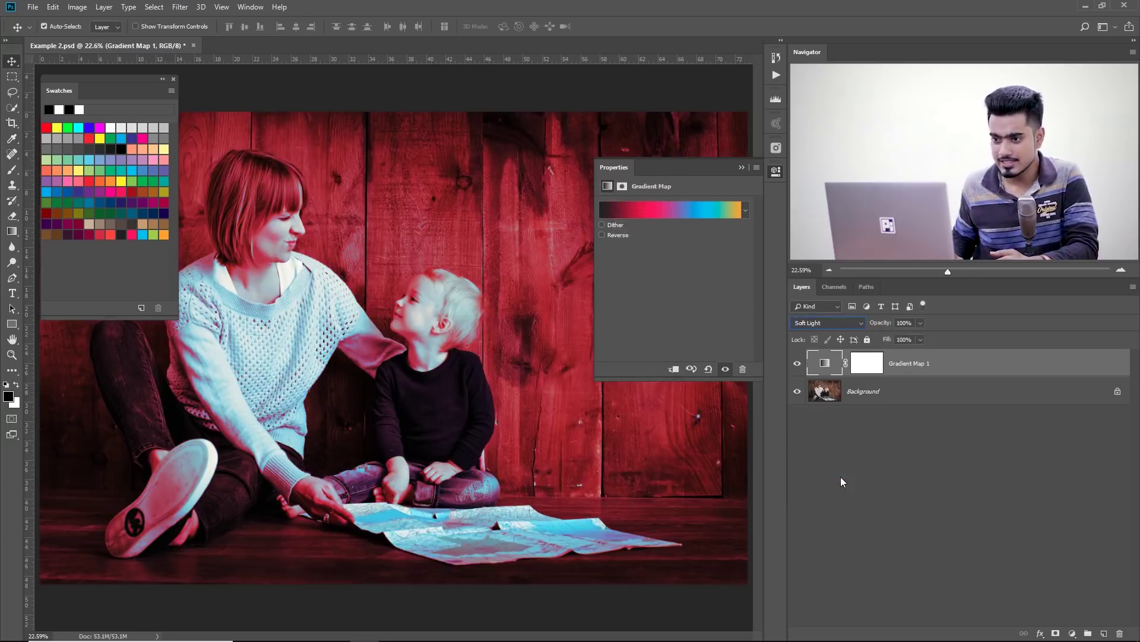
click(901, 333)
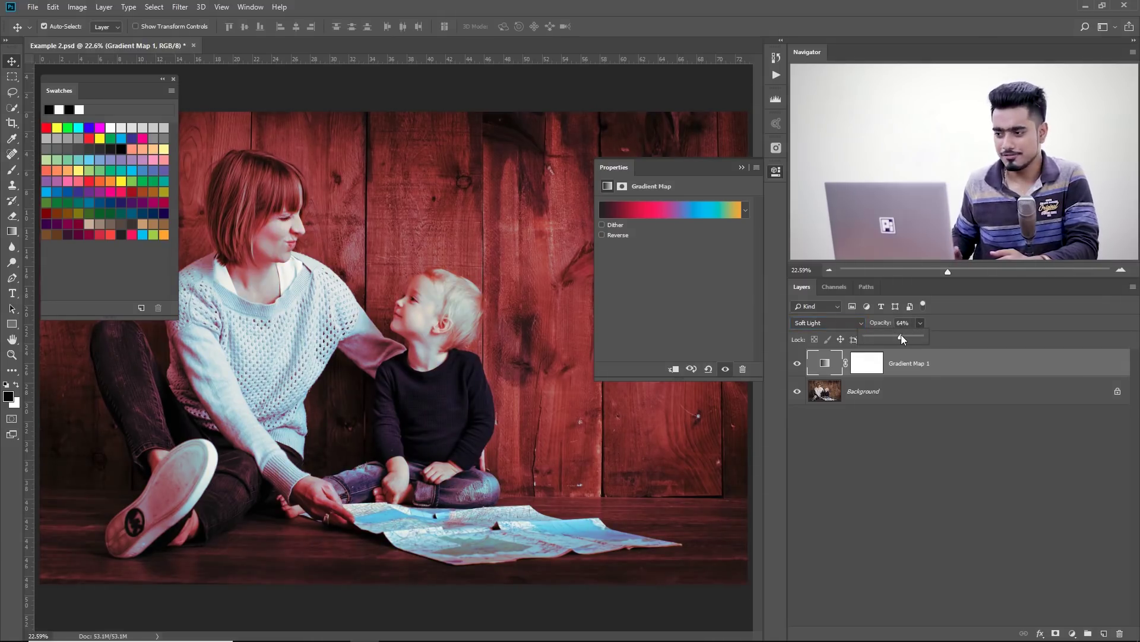
click(684, 203)
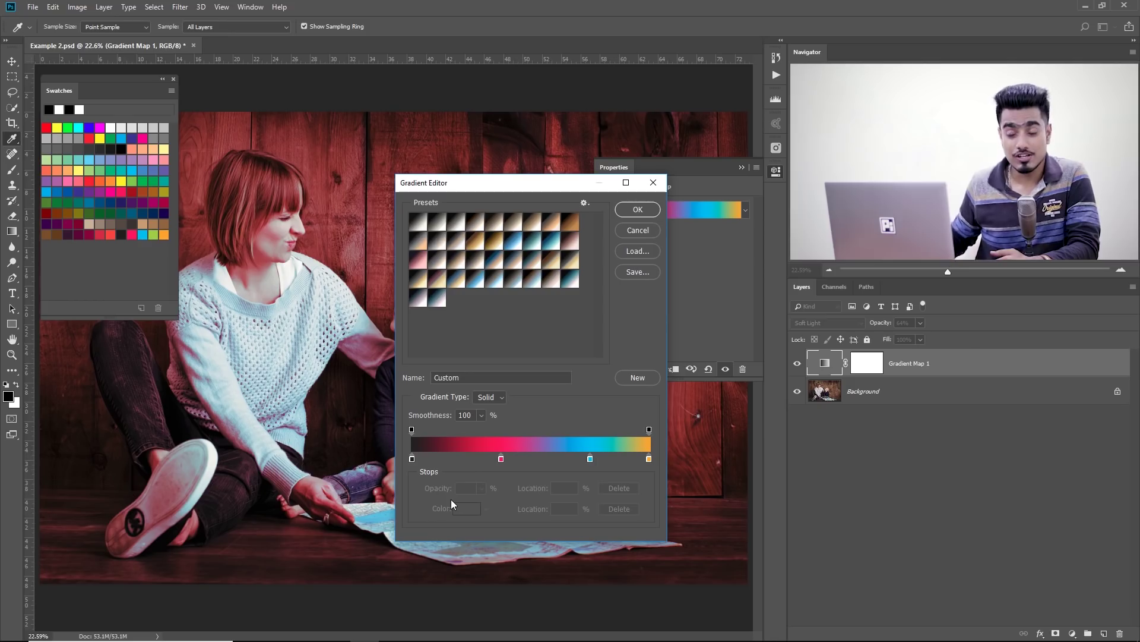
Step: Rearrange the stops to run dark grey 191919, pink at 32%, orange, then cyan
drag(501, 460, 408, 464)
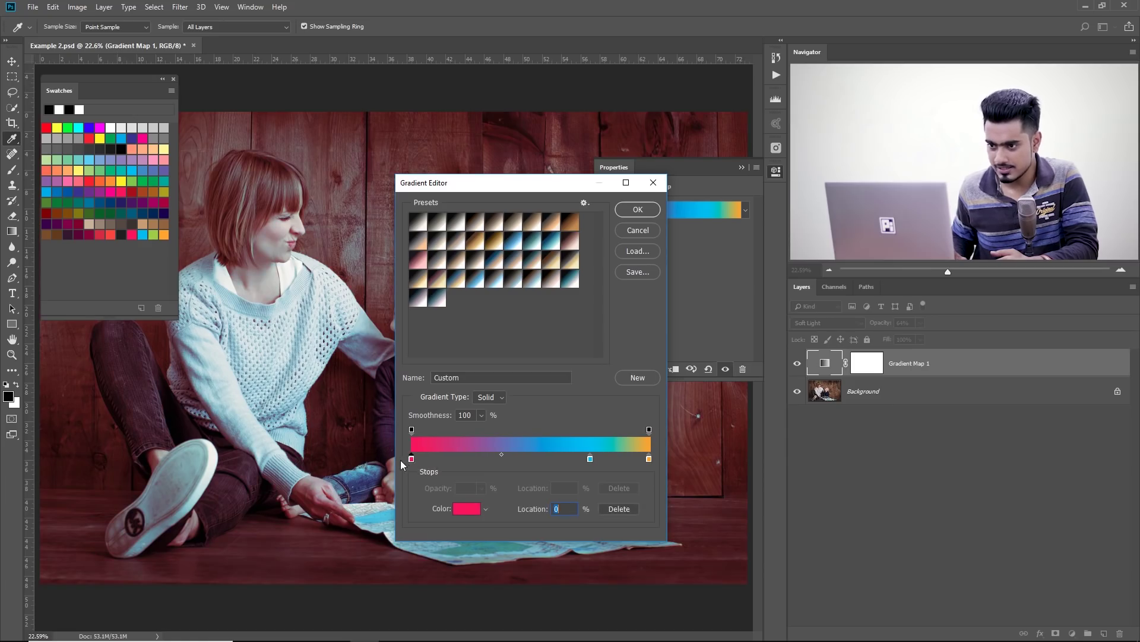
drag(591, 461, 665, 461)
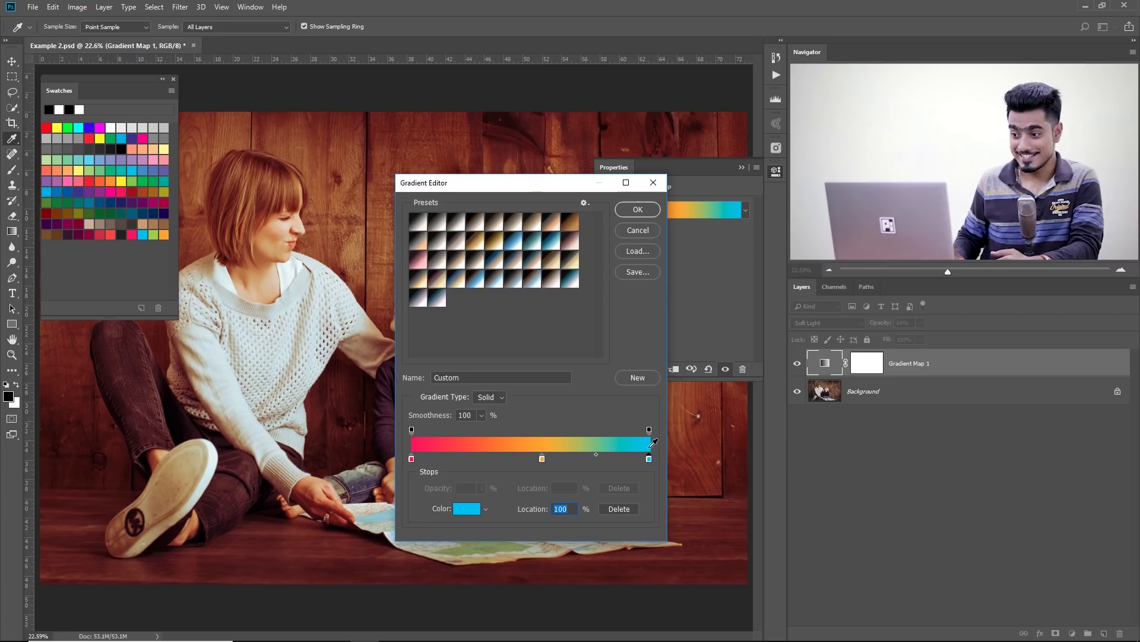
click(542, 459)
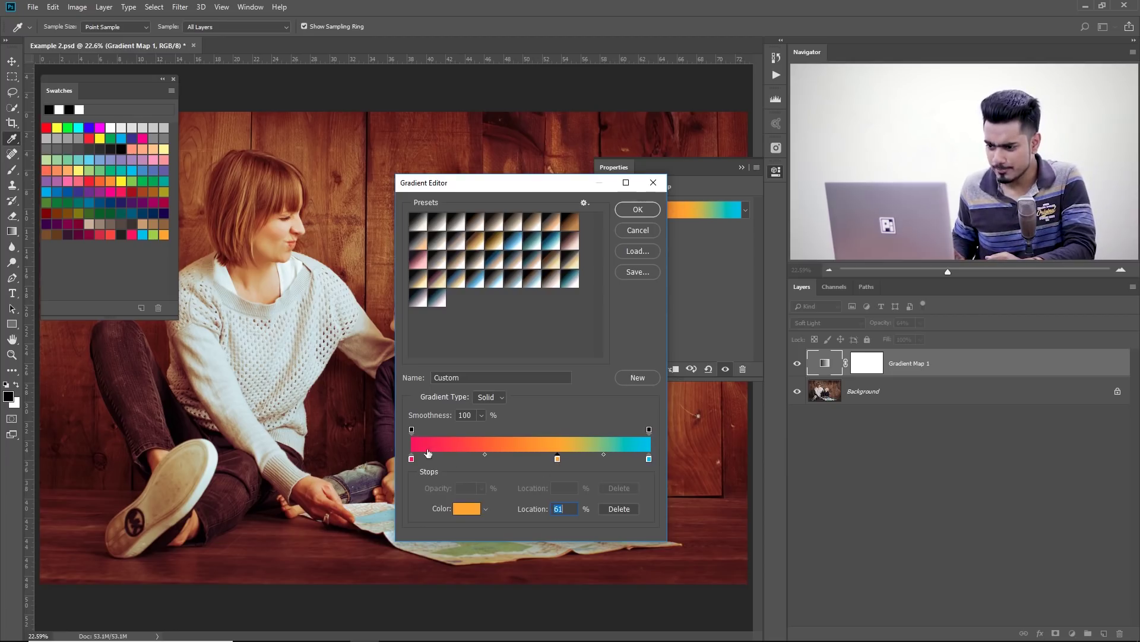
drag(412, 459, 447, 461)
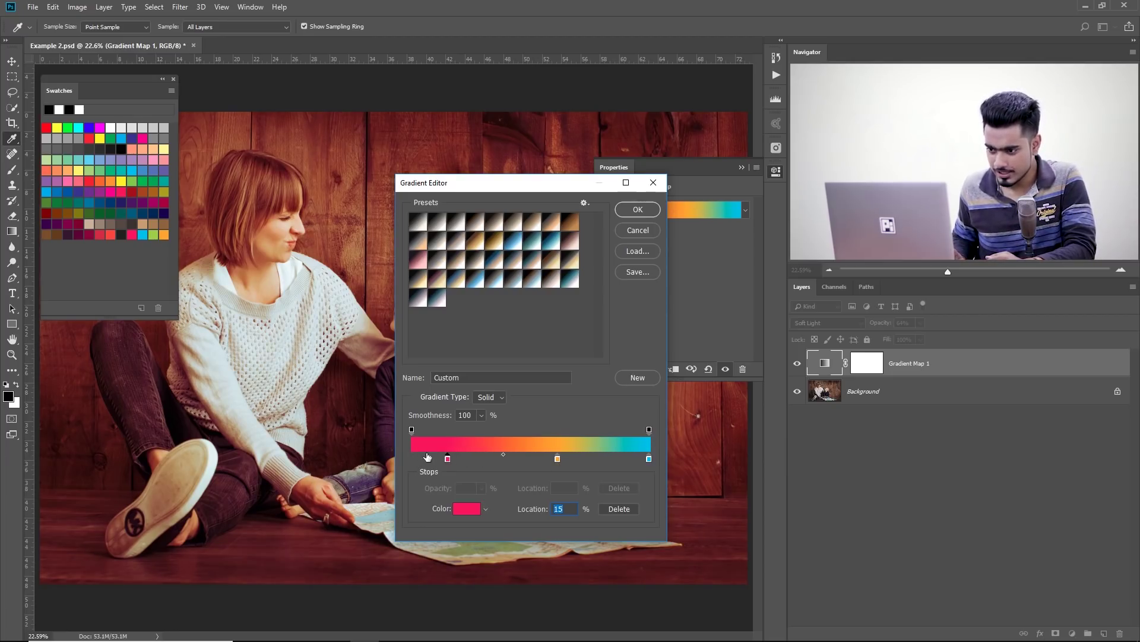
double_click(419, 459)
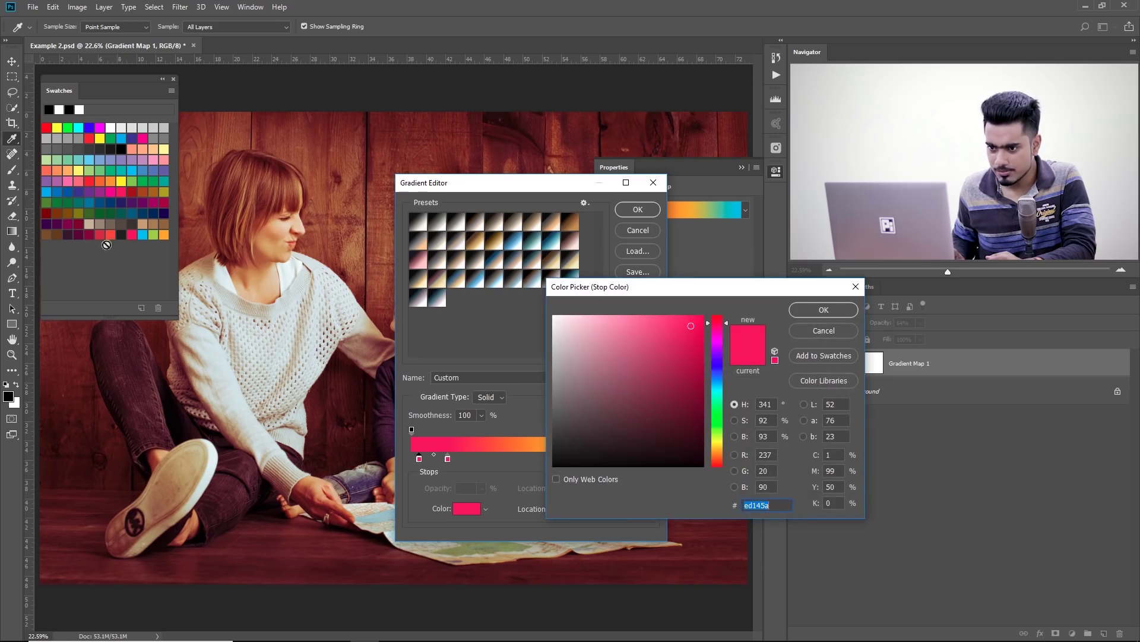
click(123, 235)
click(822, 310)
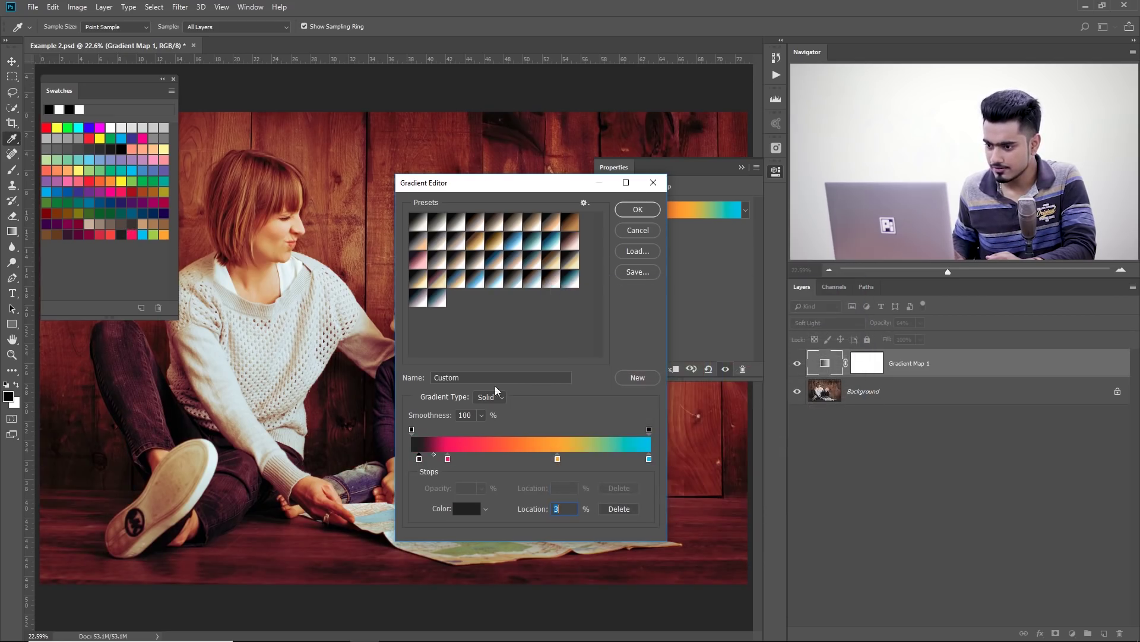
drag(448, 458, 585, 463)
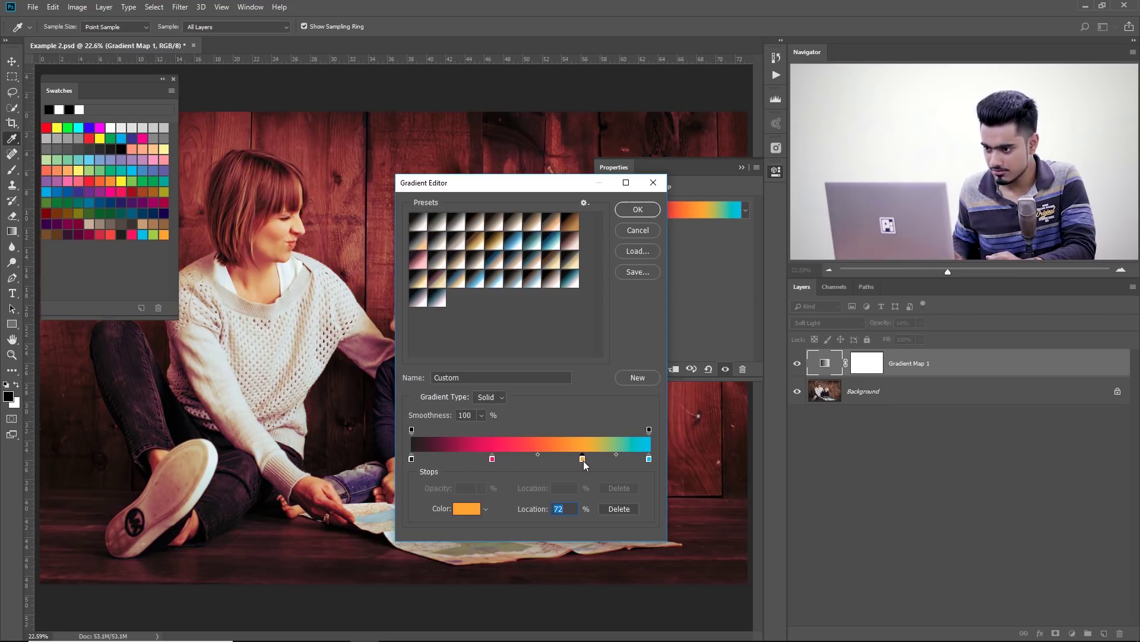
drag(493, 458, 488, 461)
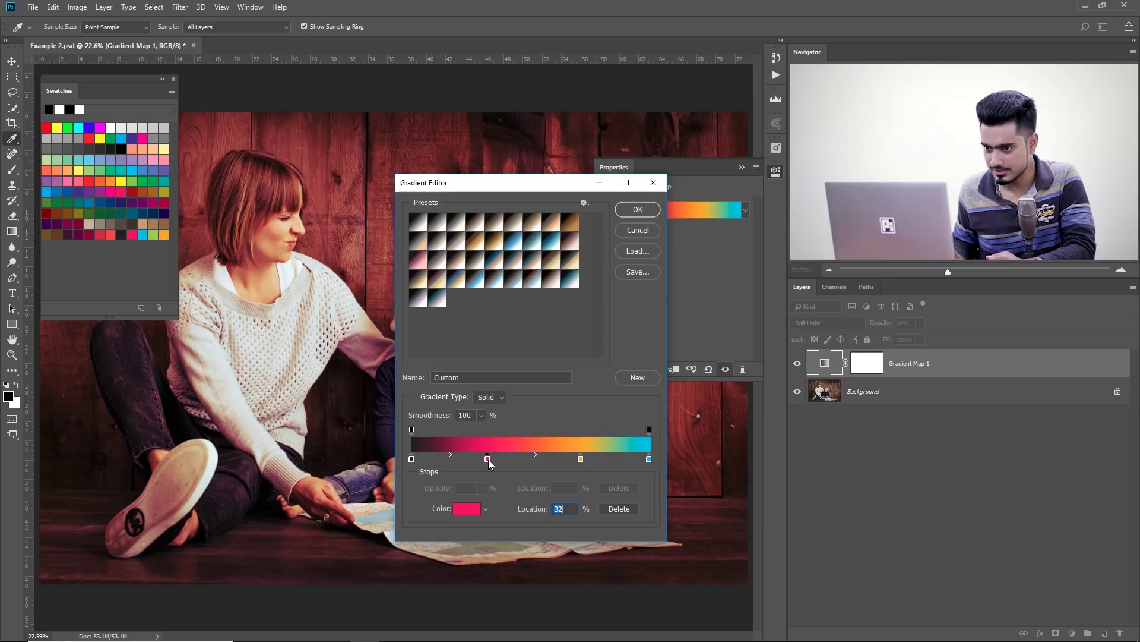
click(635, 210)
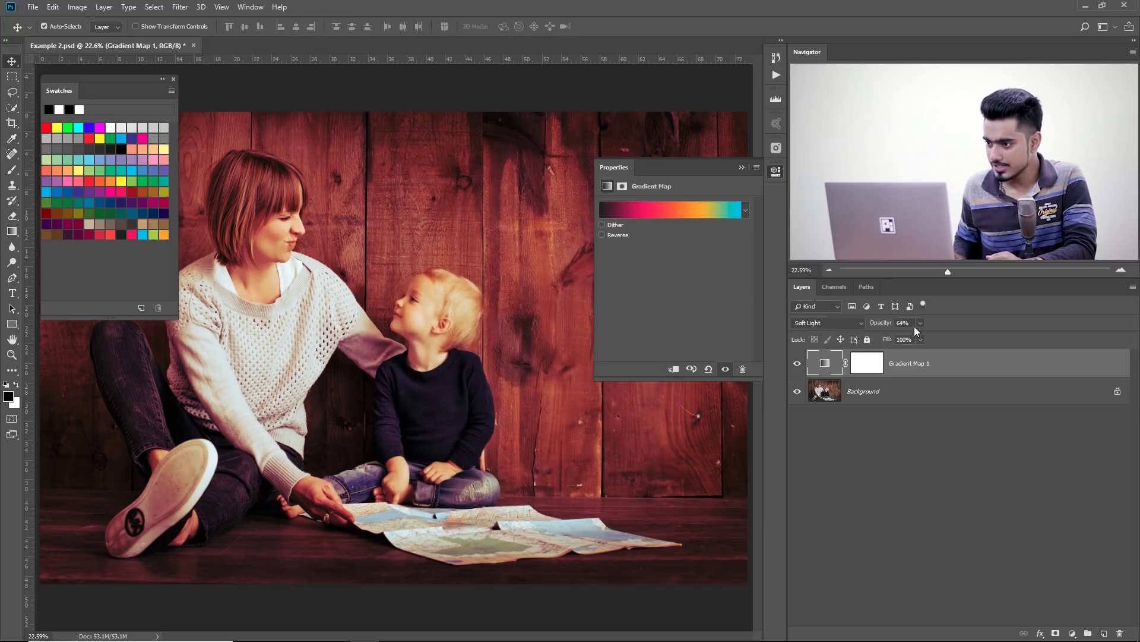
Step: Lower Gradient Map 1's opacity to a faint tint and toggle it off and on to compare
drag(889, 338, 878, 338)
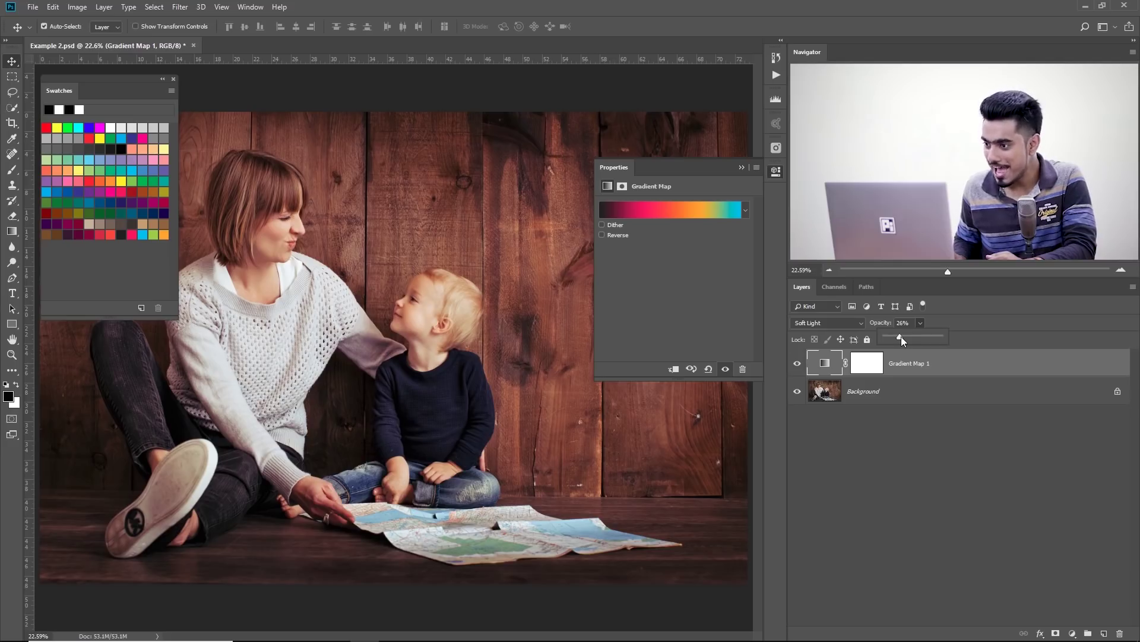
click(799, 367)
click(798, 363)
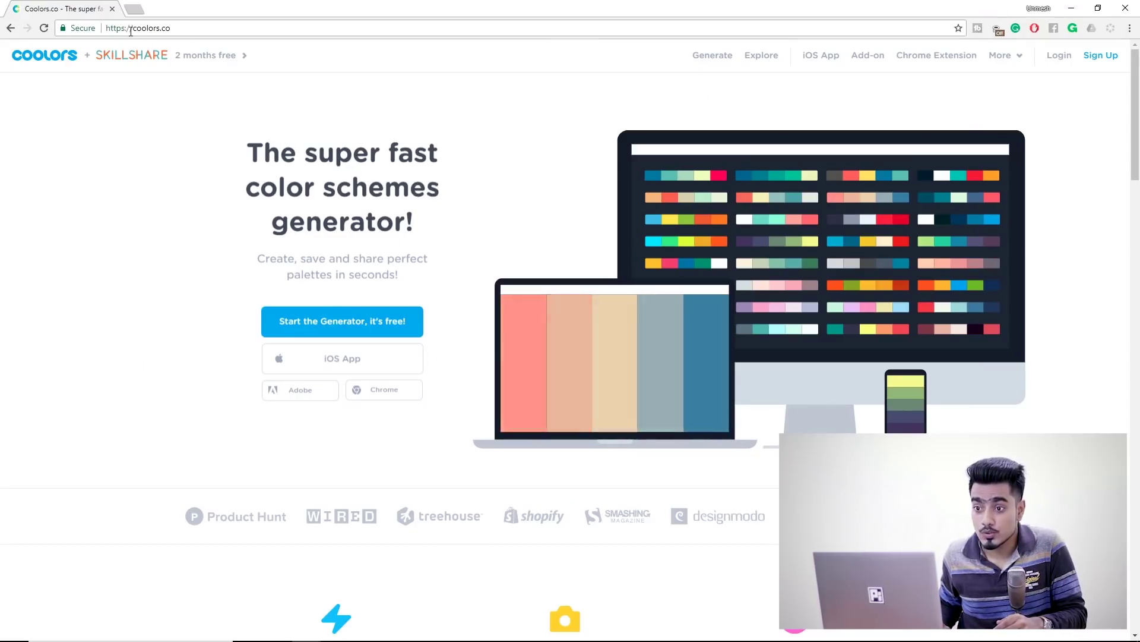
Step: Start the Coolors generator and cycle palettes until Dark Purple, Wenge, Sage and pale greys appear
click(167, 29)
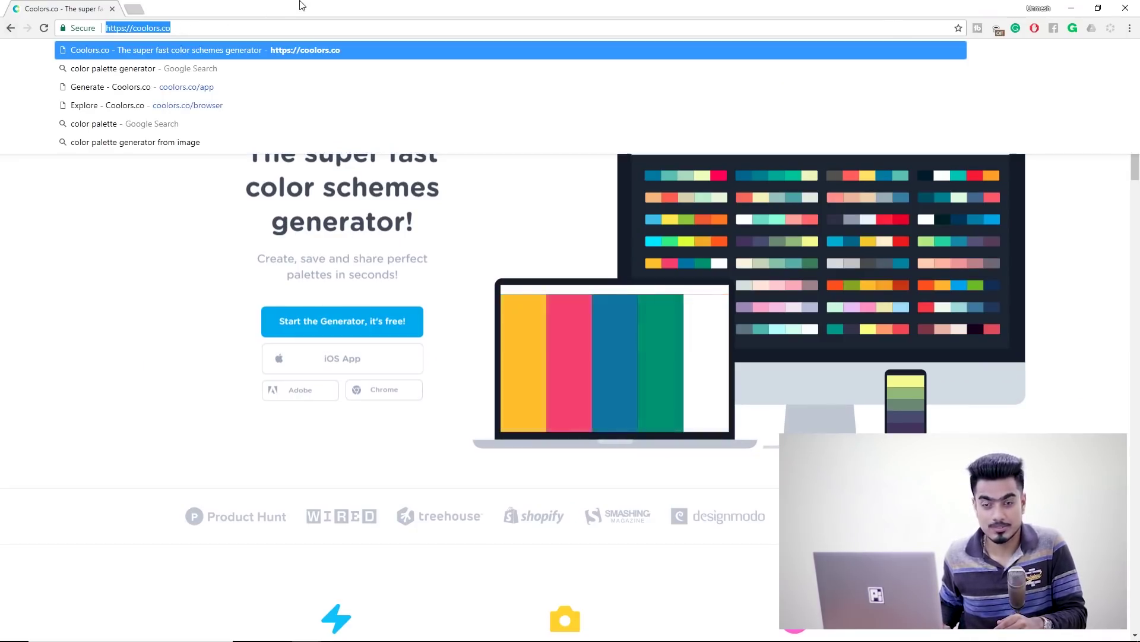
key(Return)
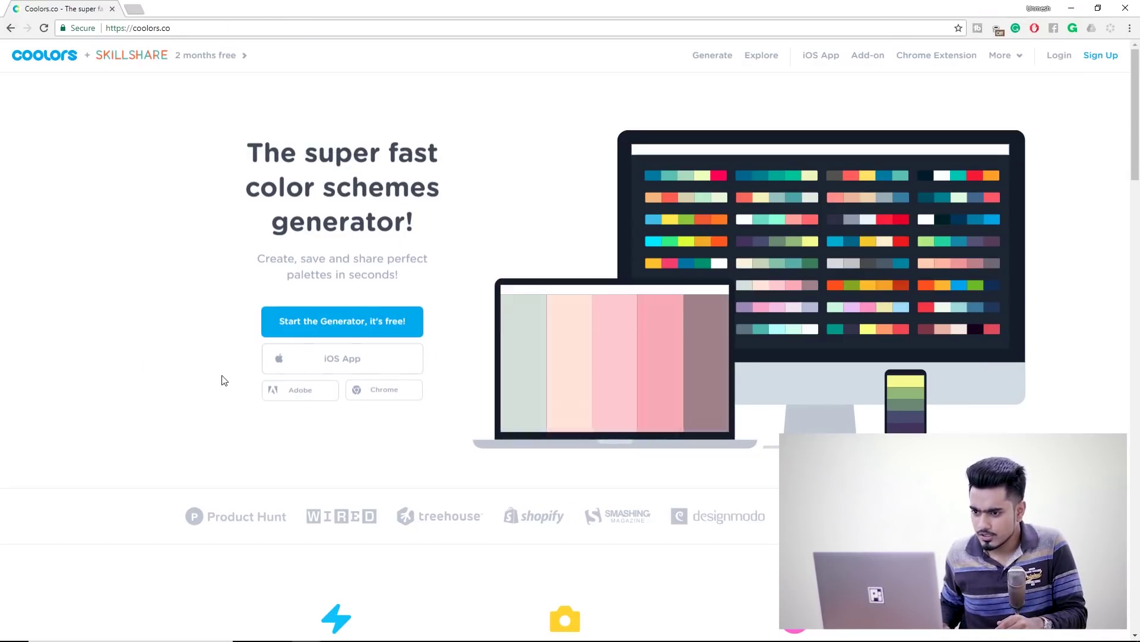
click(315, 326)
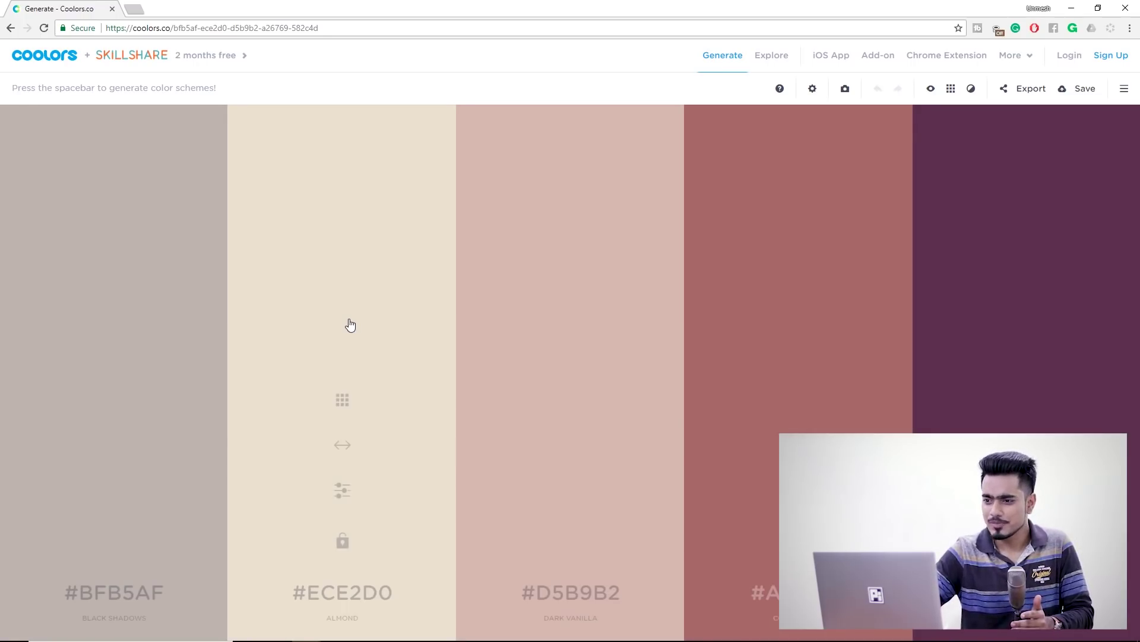
key(space)
key(space)
key(space)
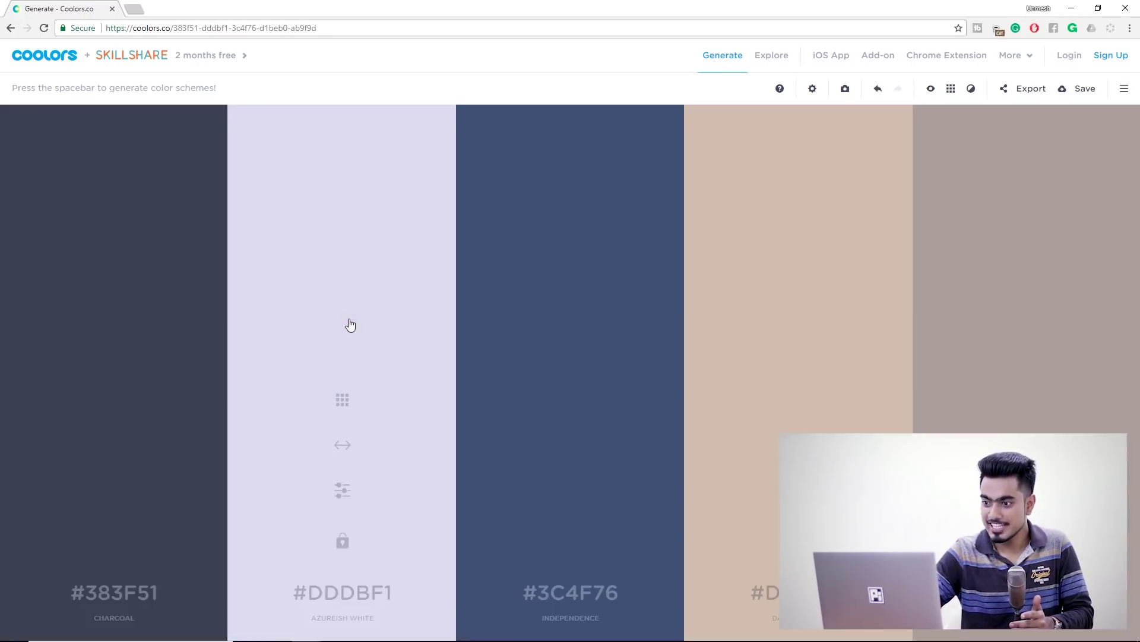
key(space)
key(space)
key(space)
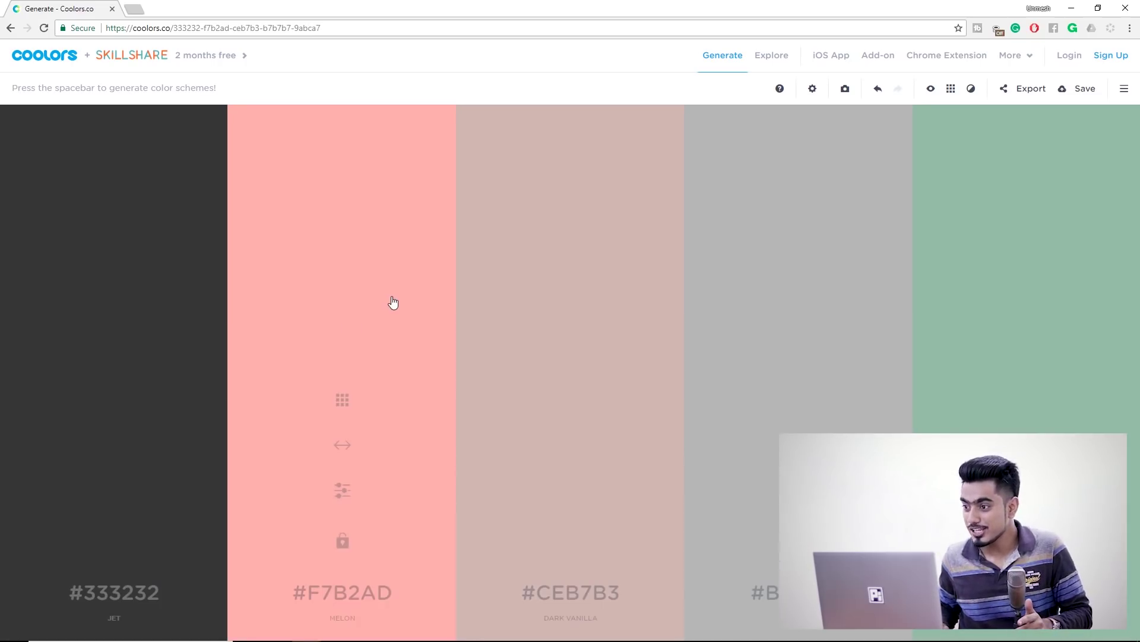
key(space)
key(space)
key(space)
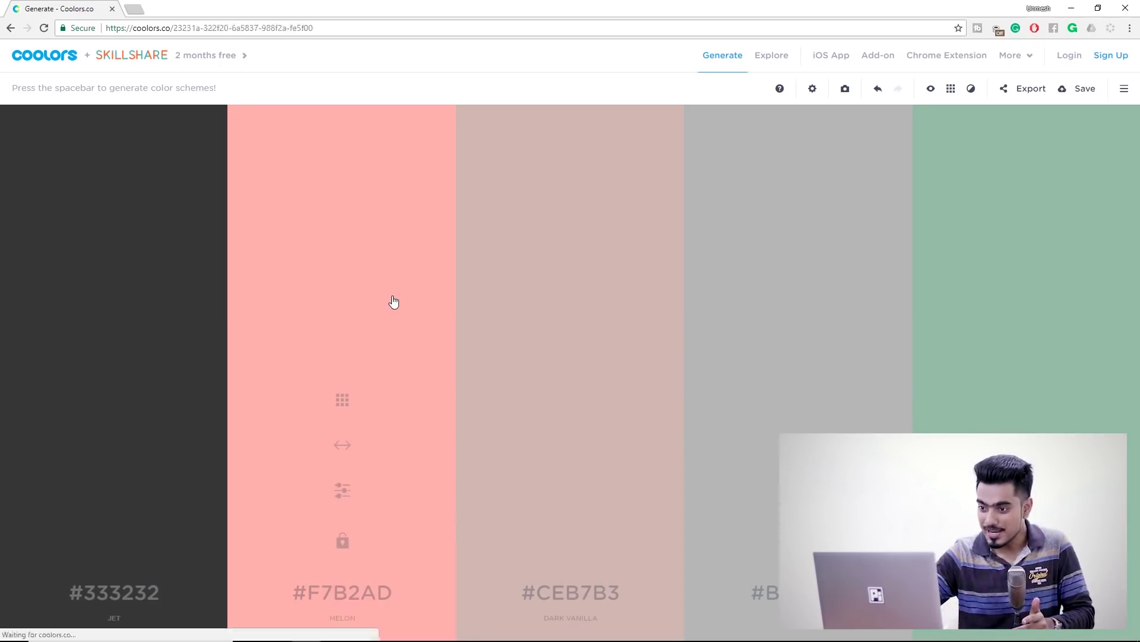
key(space)
key(space)
key(space)
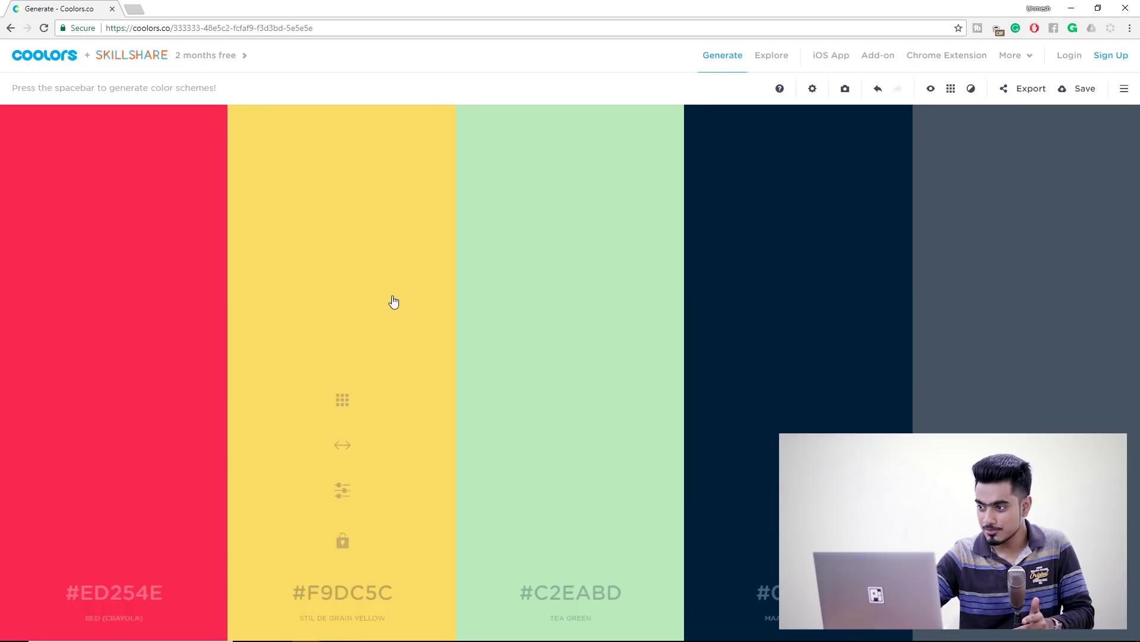
key(space)
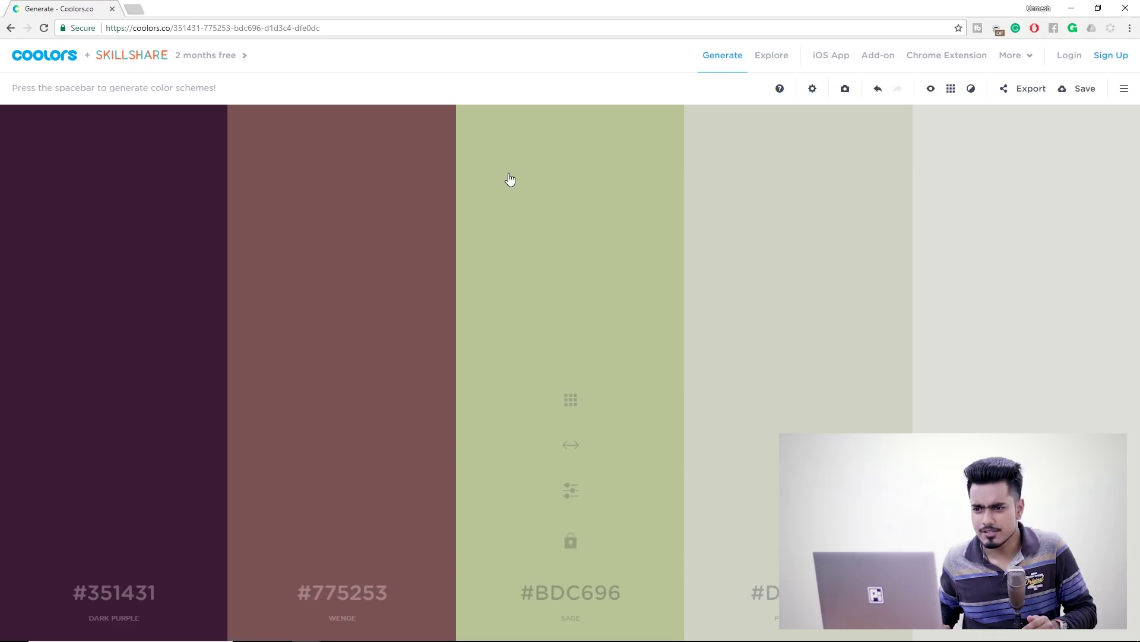
Step: Go to Coolors' Explore page of community palettes
click(772, 56)
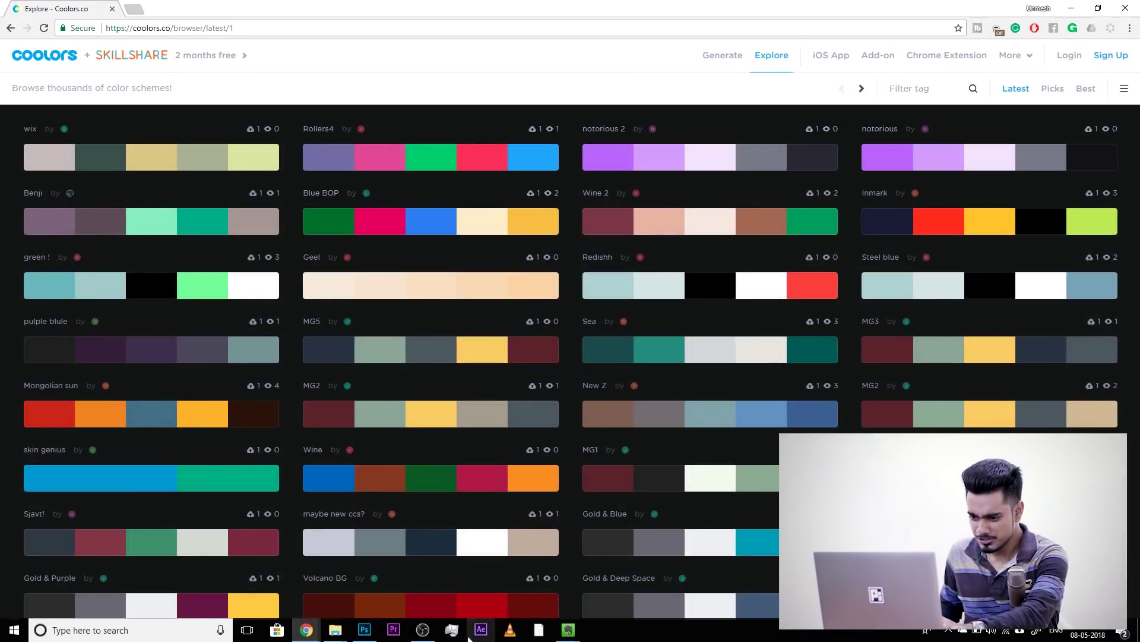
click(359, 630)
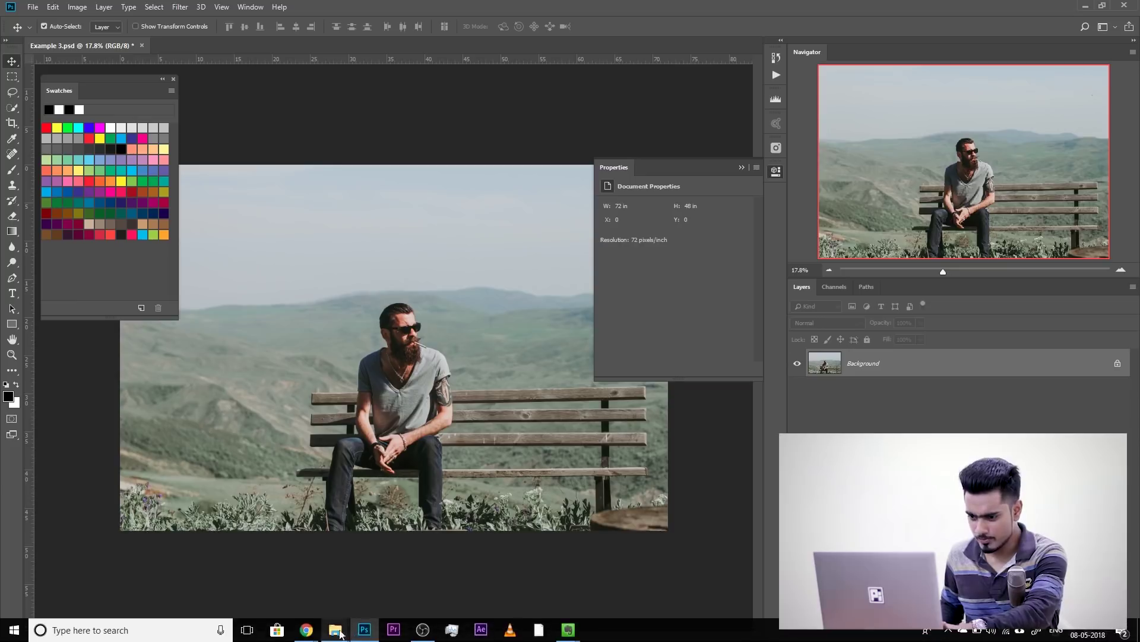
mouse_move(308, 630)
click(201, 569)
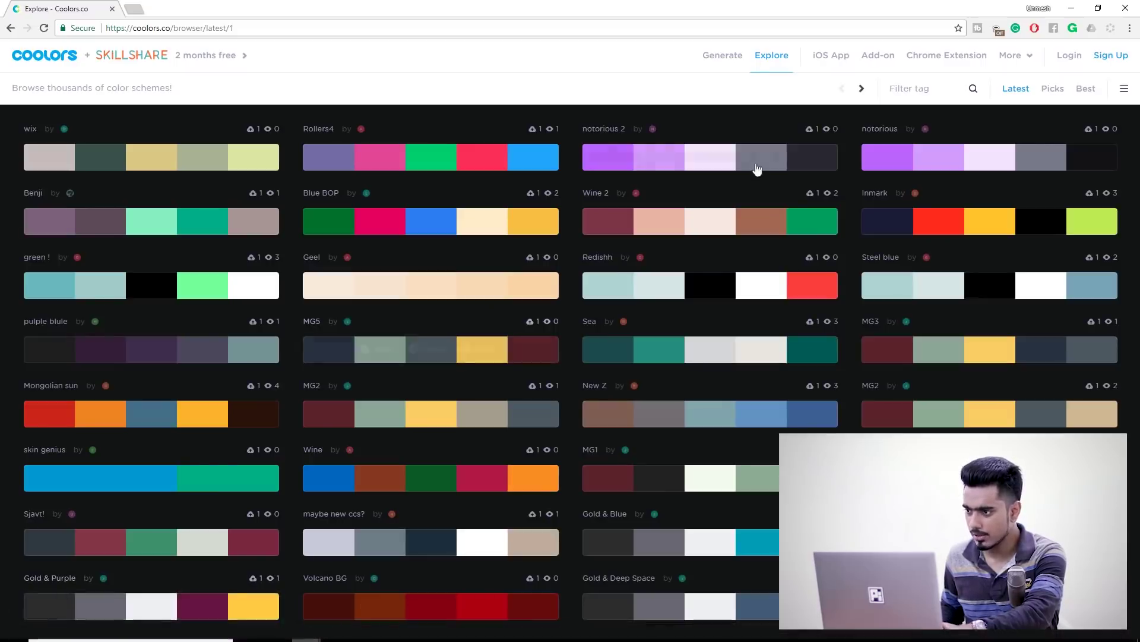
Step: Filter palettes by the 'hot' tag and page forward and back through the results
click(913, 86)
text(h)
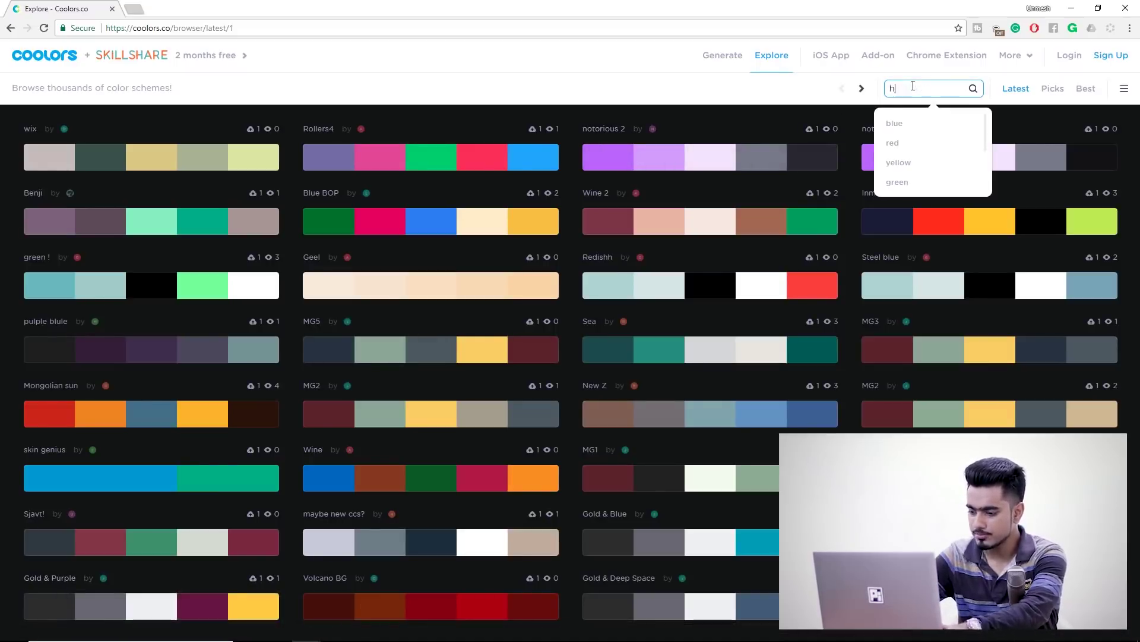
text(ot)
key(Return)
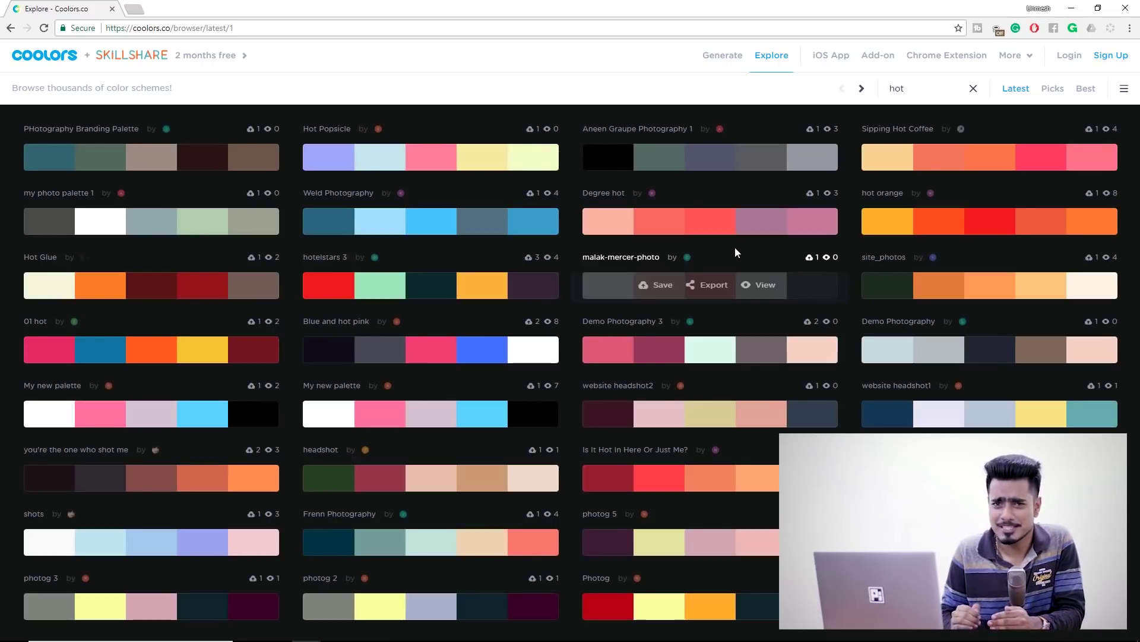
click(862, 89)
click(862, 89)
click(861, 90)
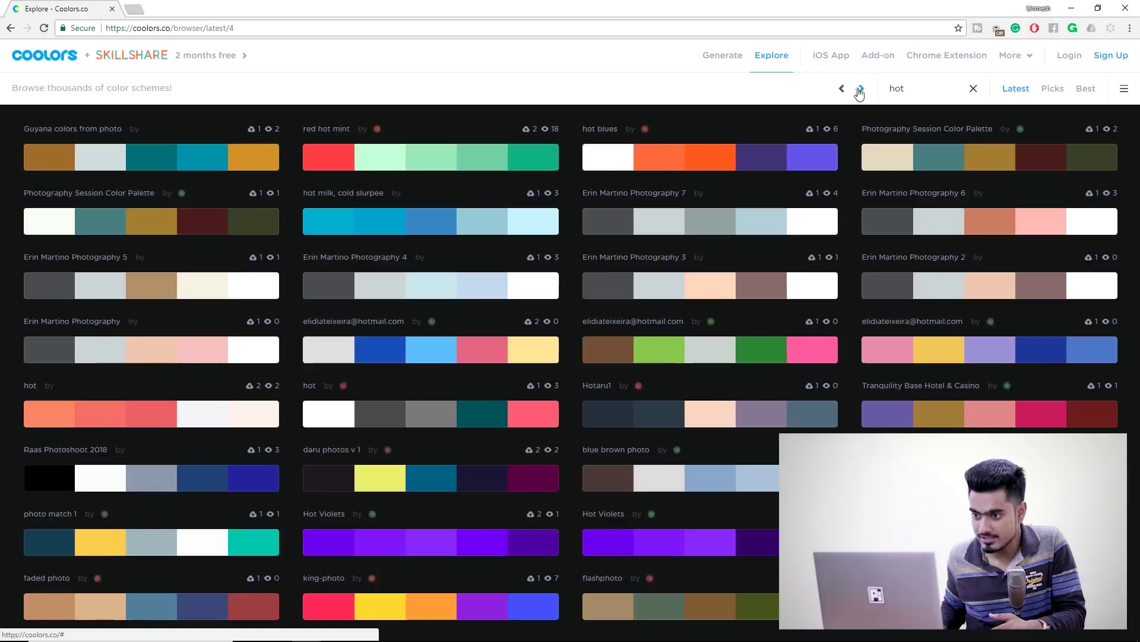
click(842, 89)
click(842, 89)
click(843, 90)
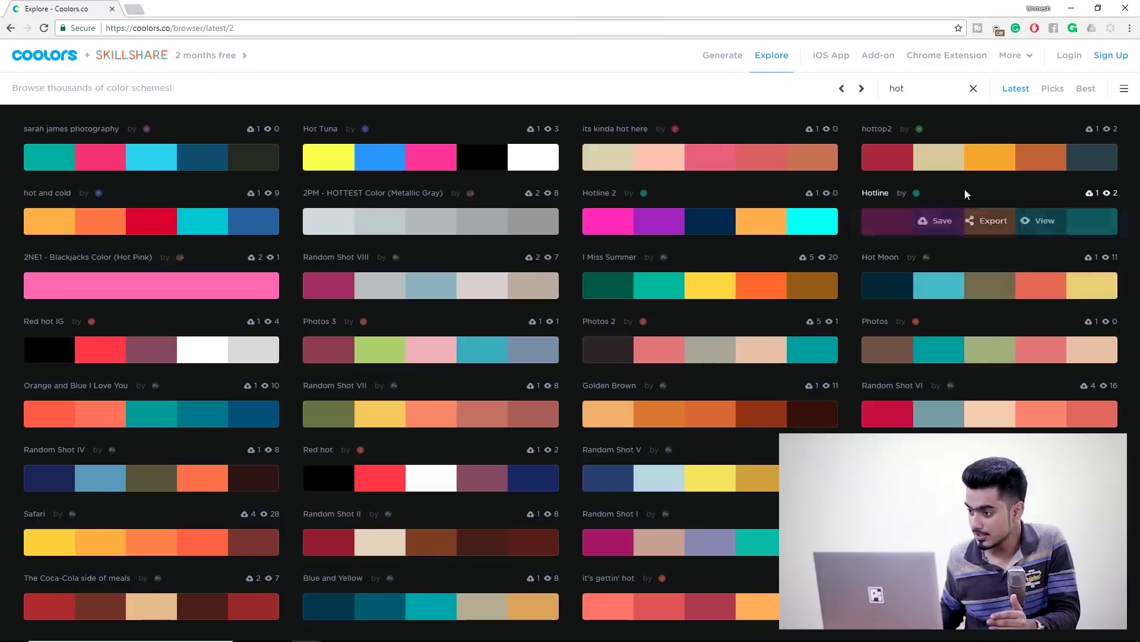
Step: Export the hottop2 palette as a PNG, save it to the Desktop, and minimize the browser
mouse_move(932, 158)
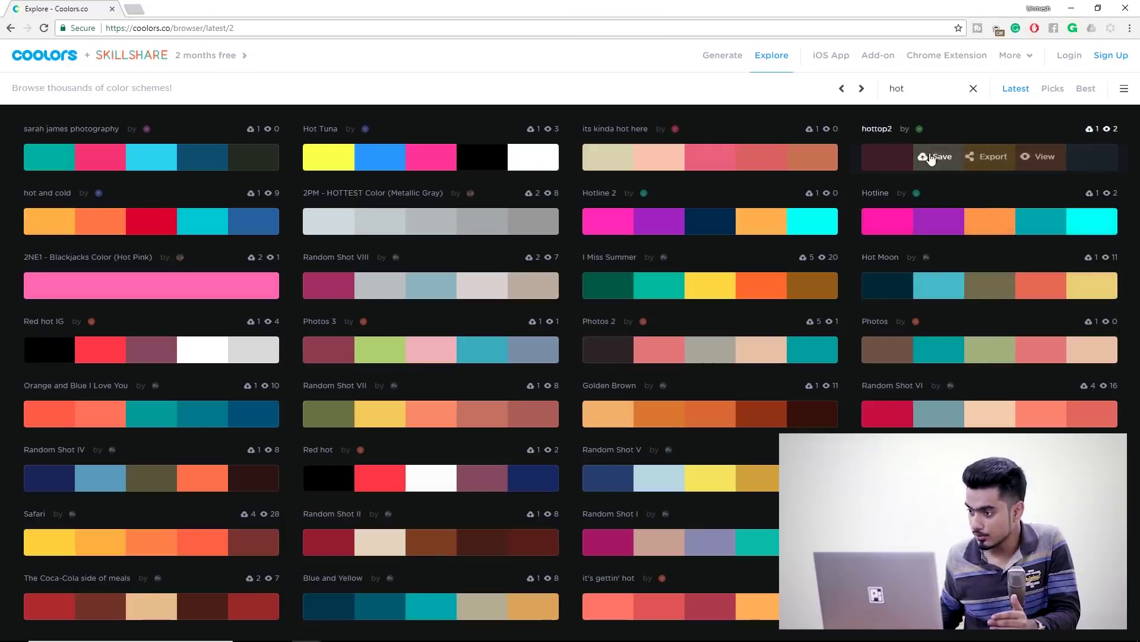
click(978, 159)
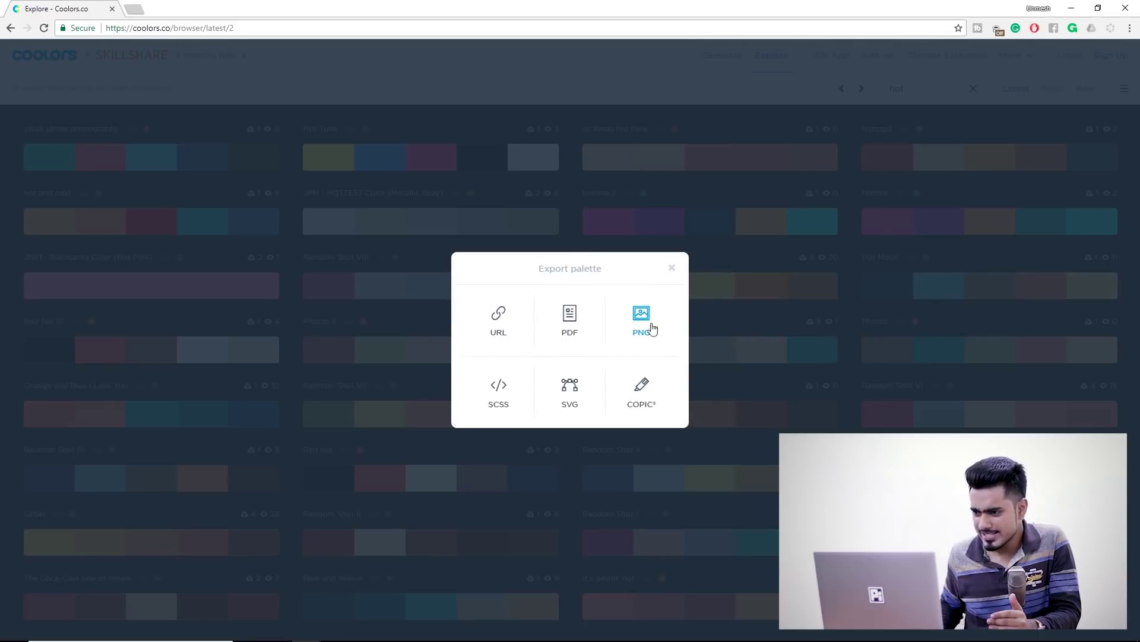
click(642, 322)
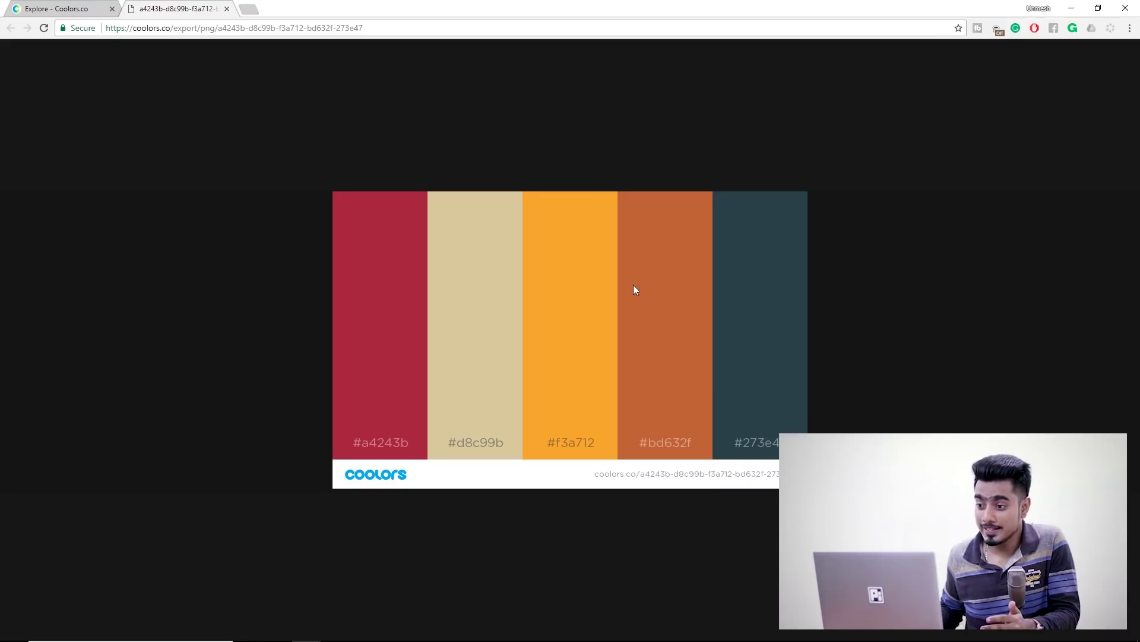
right_click(633, 284)
click(647, 304)
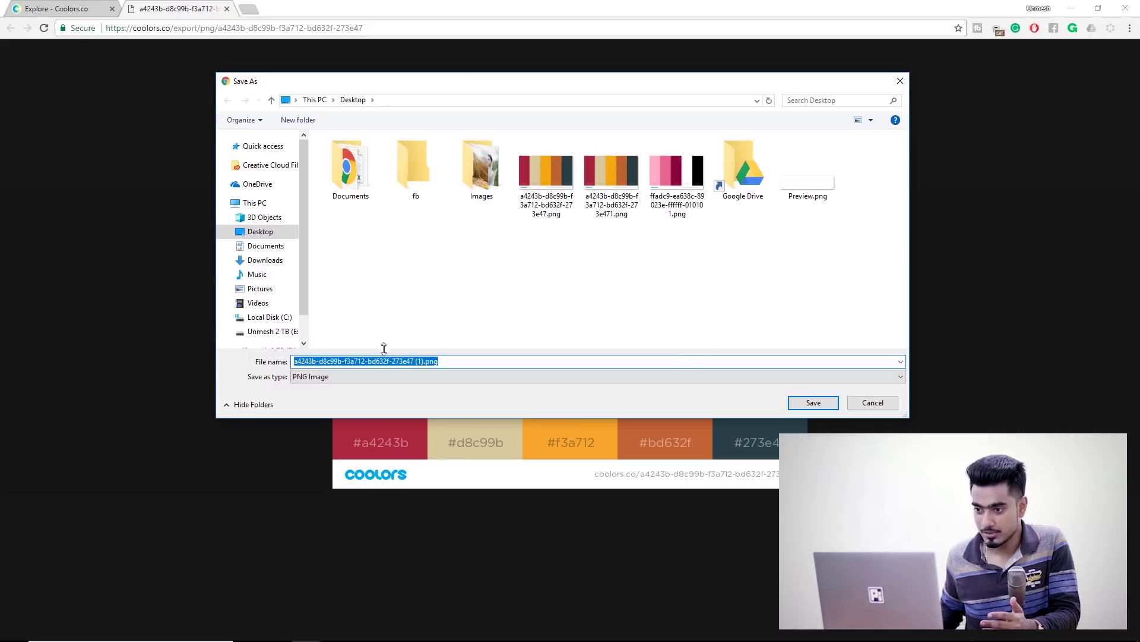
click(866, 402)
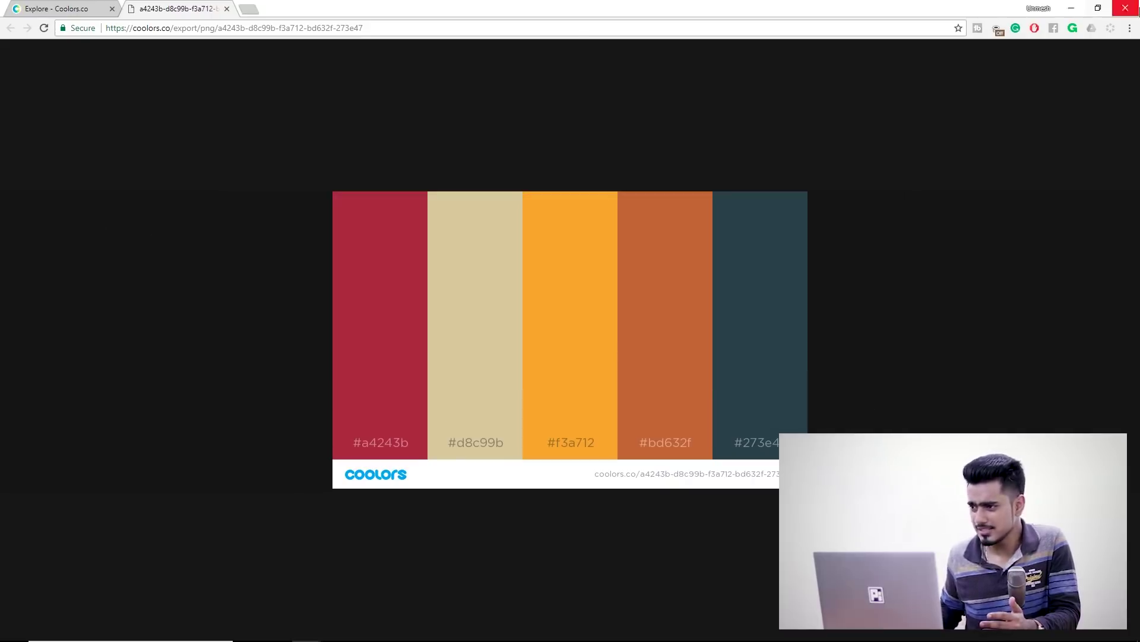
click(1078, 6)
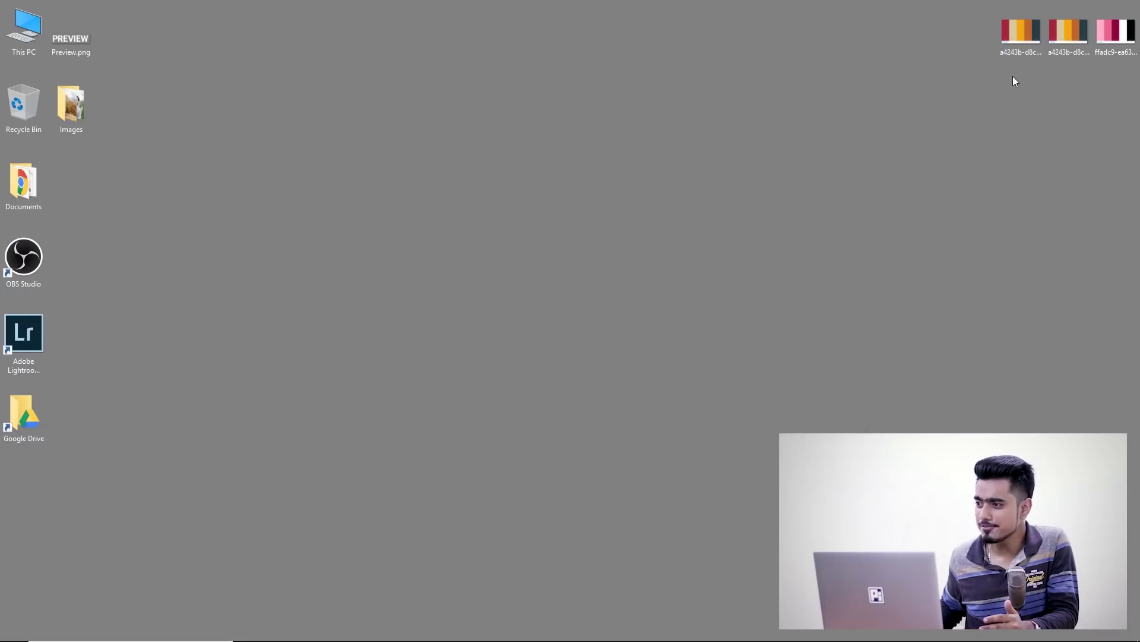
click(1028, 24)
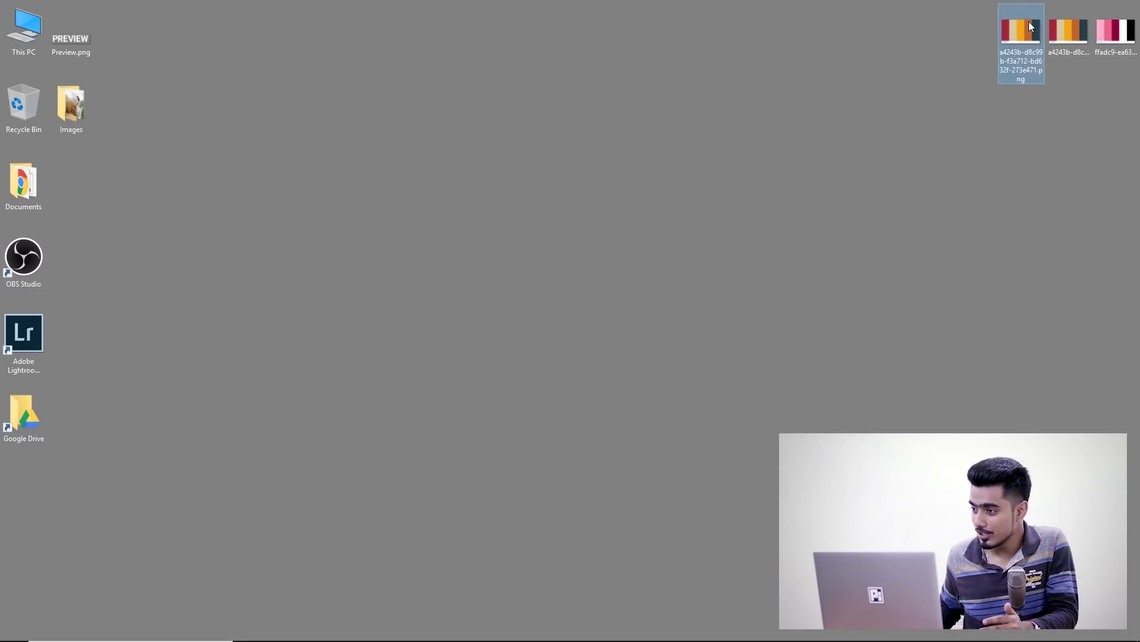
Step: Place the palette PNG into Example 3.psd, scaled into a strip along the bottom edge
drag(1030, 41, 397, 400)
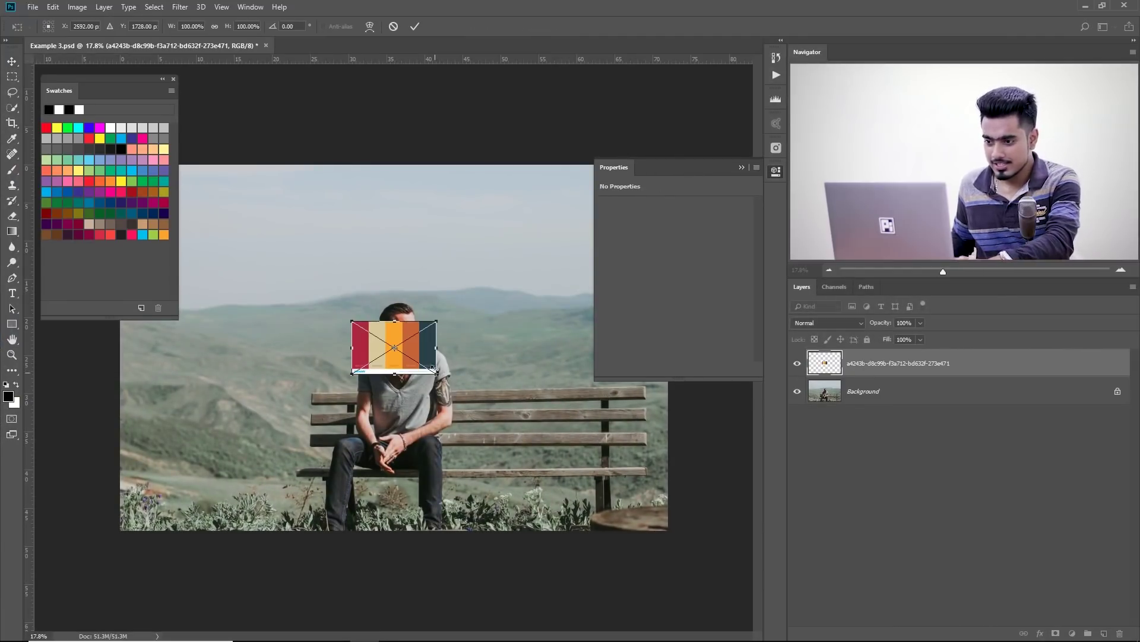
drag(437, 374, 649, 499)
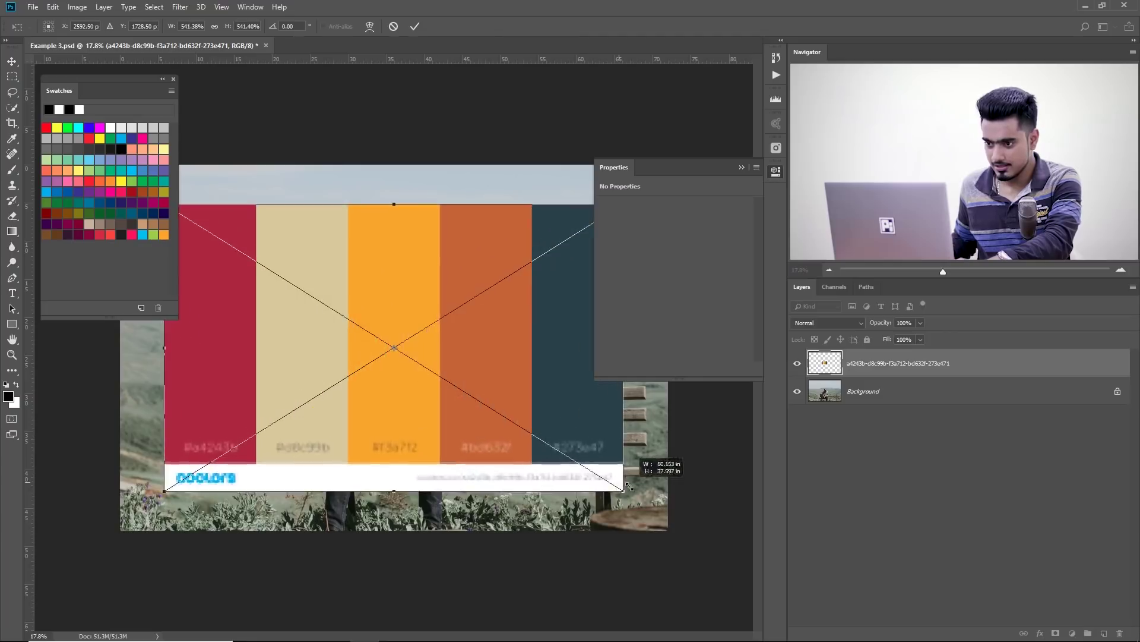
drag(472, 358, 490, 607)
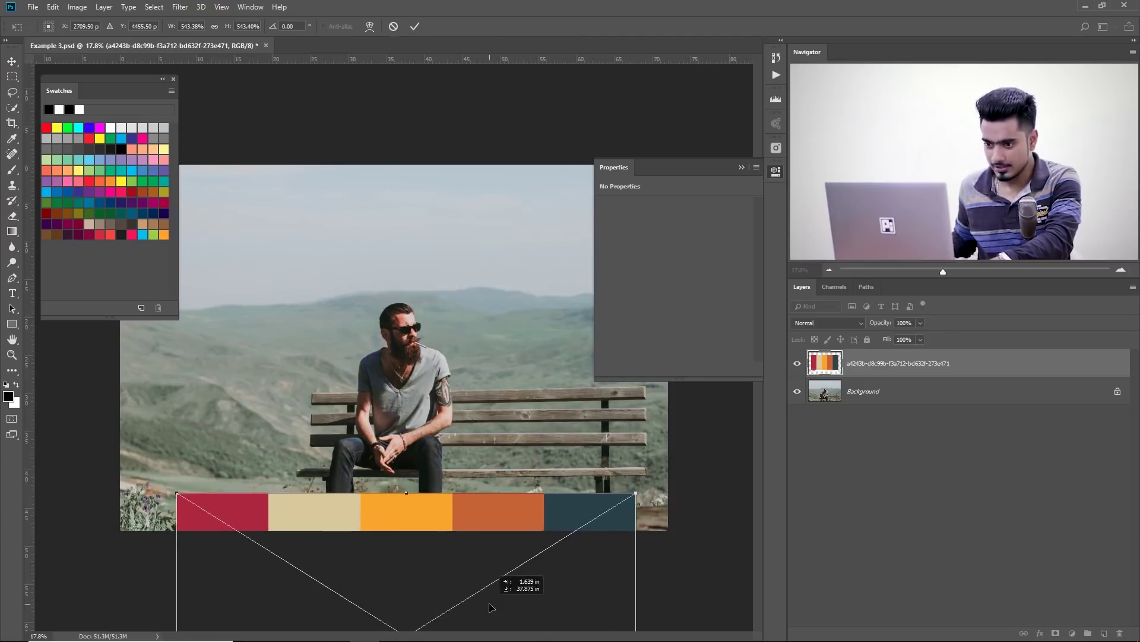
key(Return)
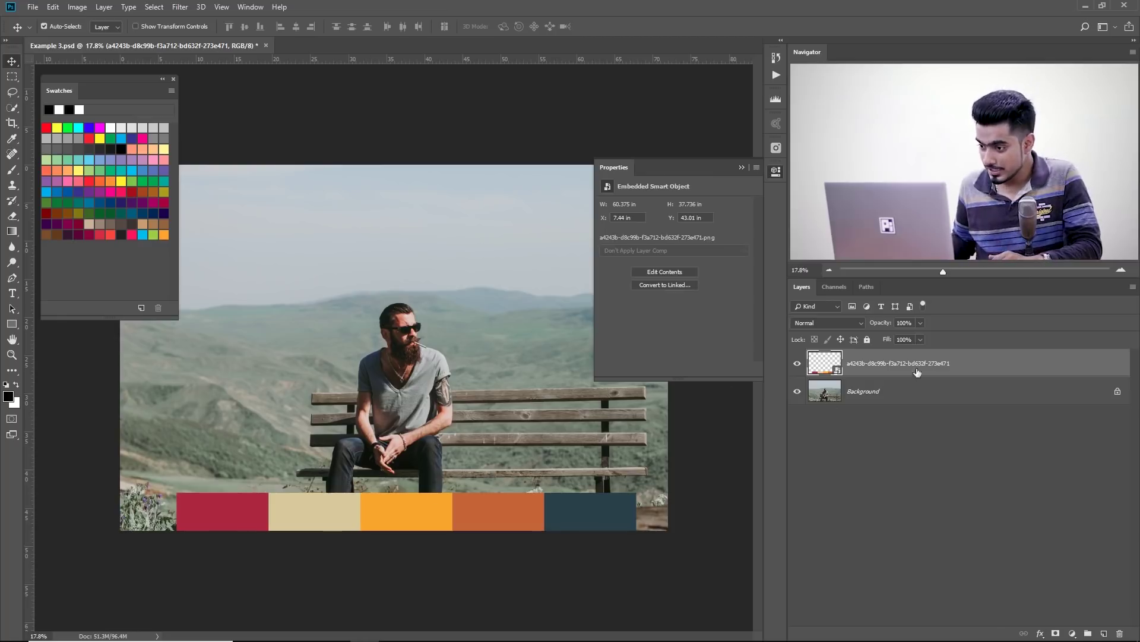
click(894, 392)
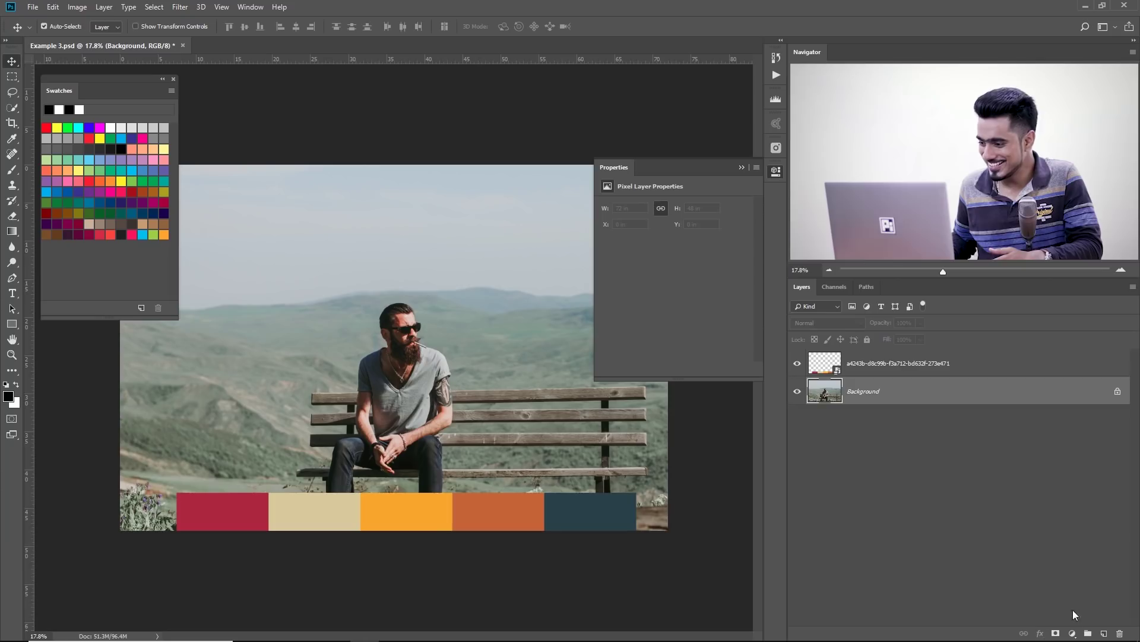
Step: Add a Gradient Map adjustment layer above the bench photo, turning it black-and-white
click(1072, 633)
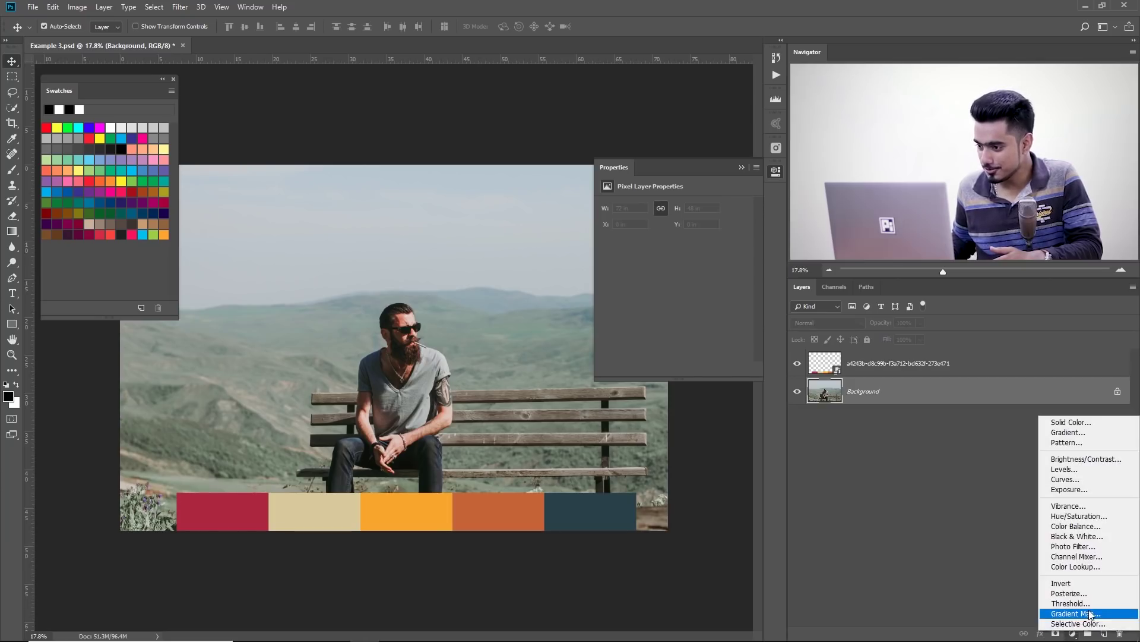
click(1079, 612)
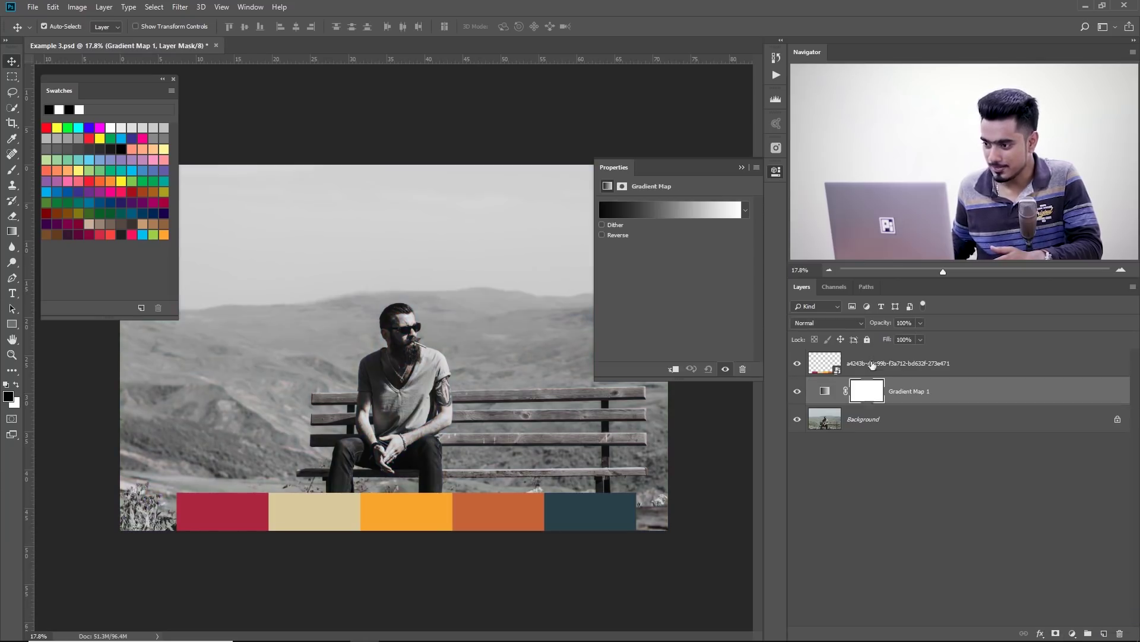
click(825, 392)
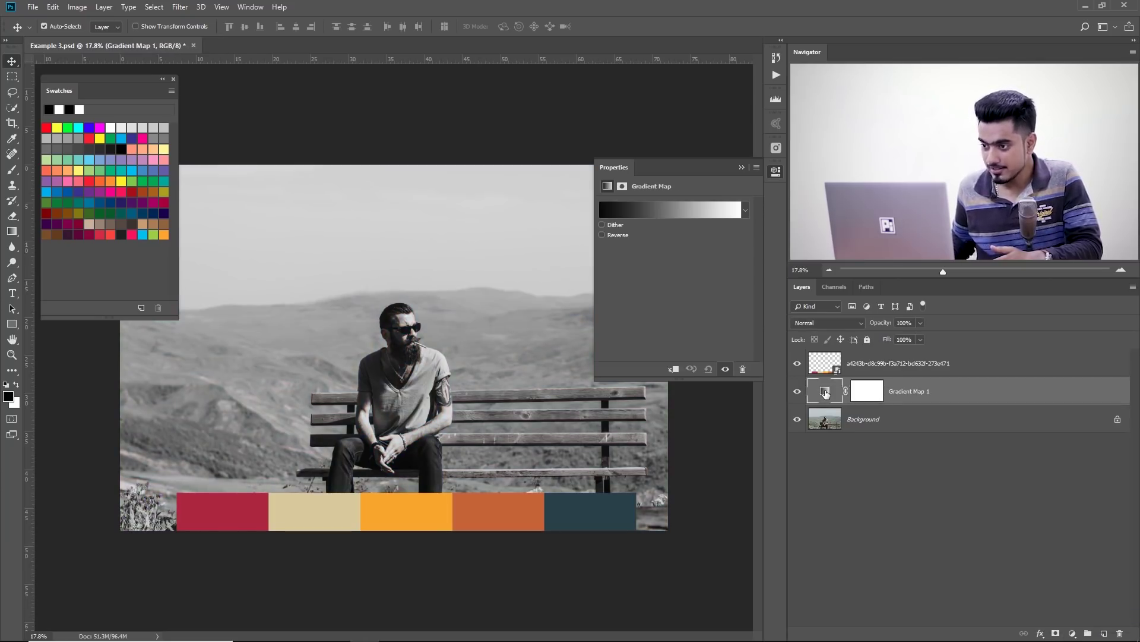
Step: Open the map's Gradient Editor and set the eyedropper to sample All Layers
click(664, 211)
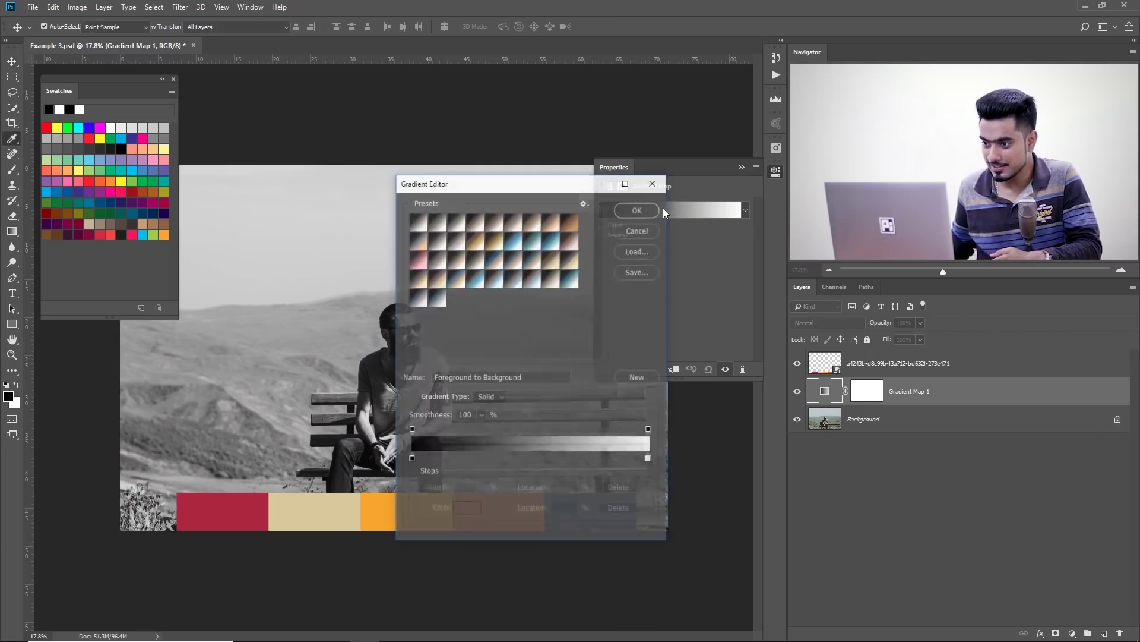
drag(496, 181, 810, 368)
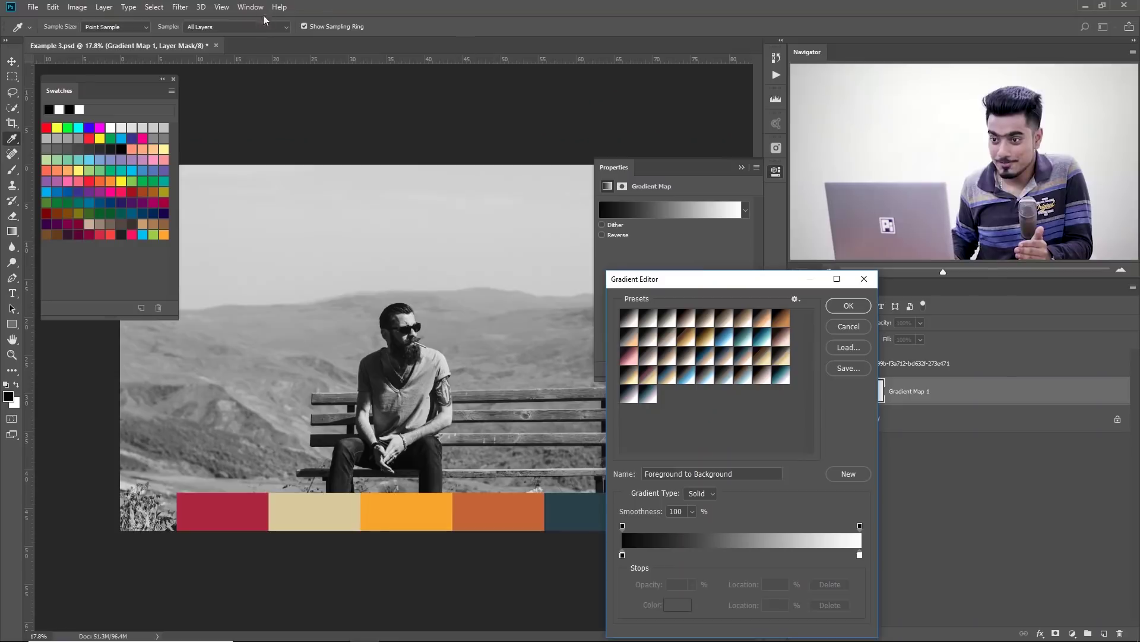
click(255, 26)
click(257, 56)
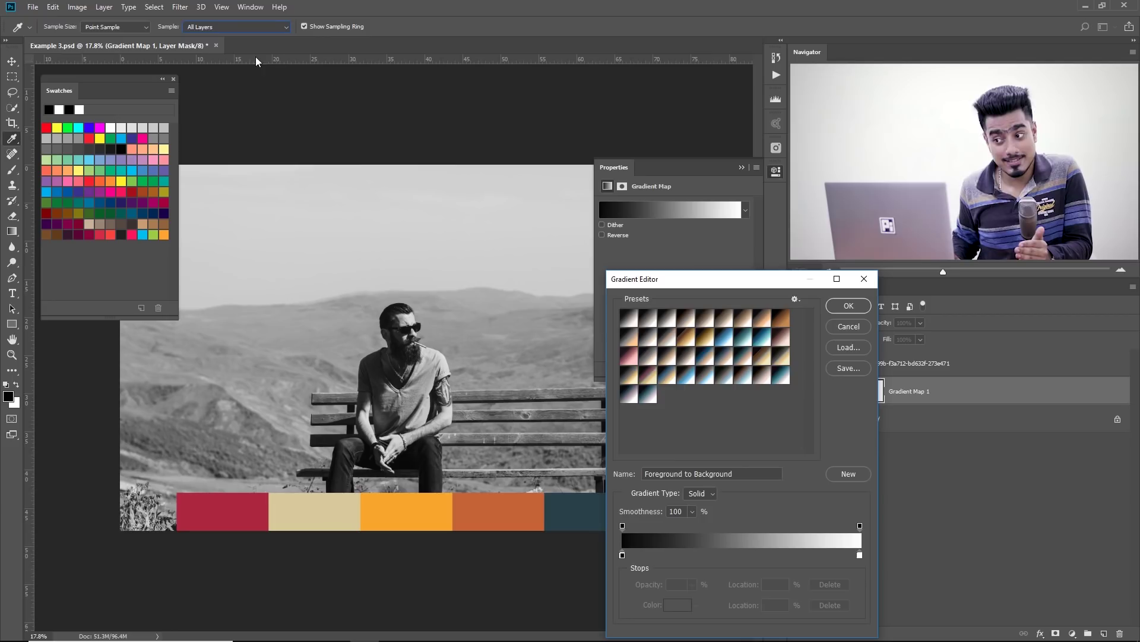
drag(698, 279, 589, 213)
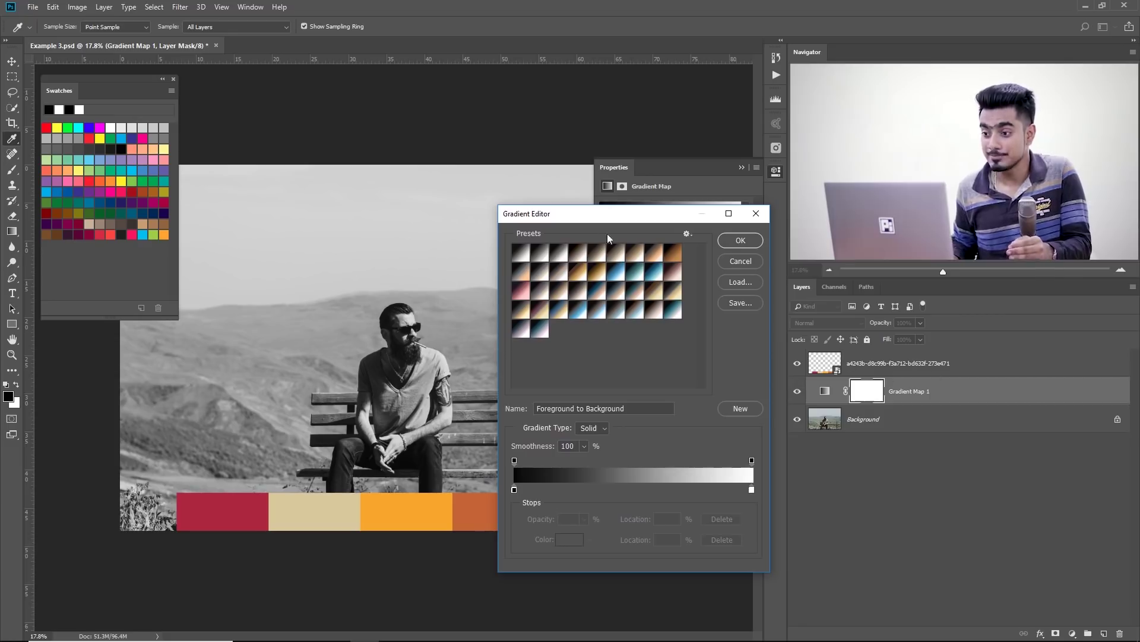
drag(590, 220, 754, 320)
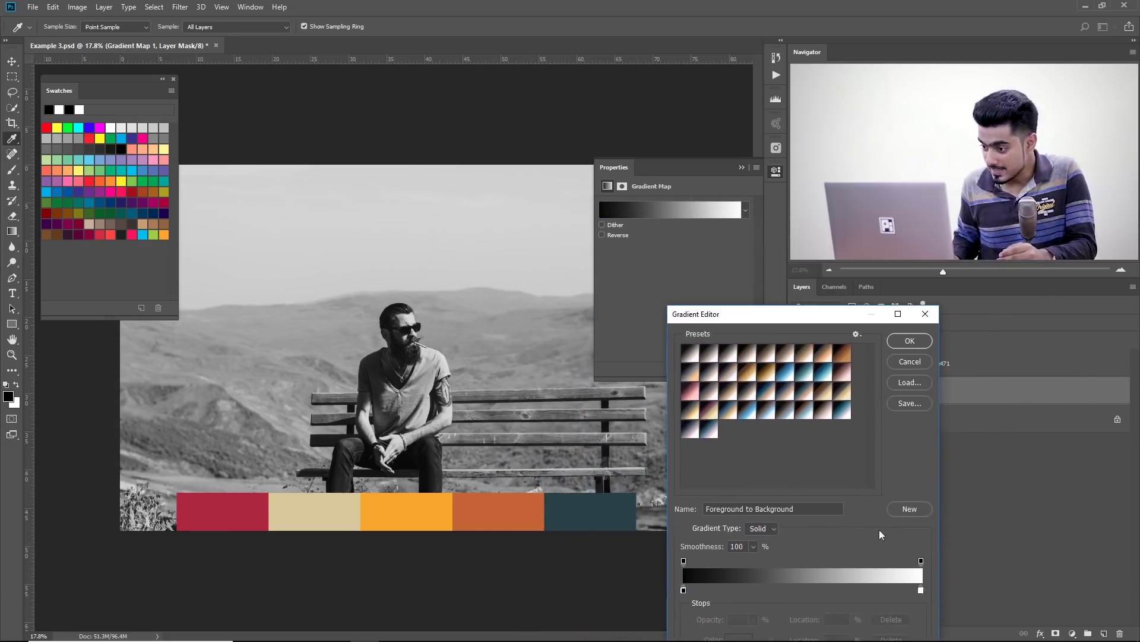
double_click(921, 590)
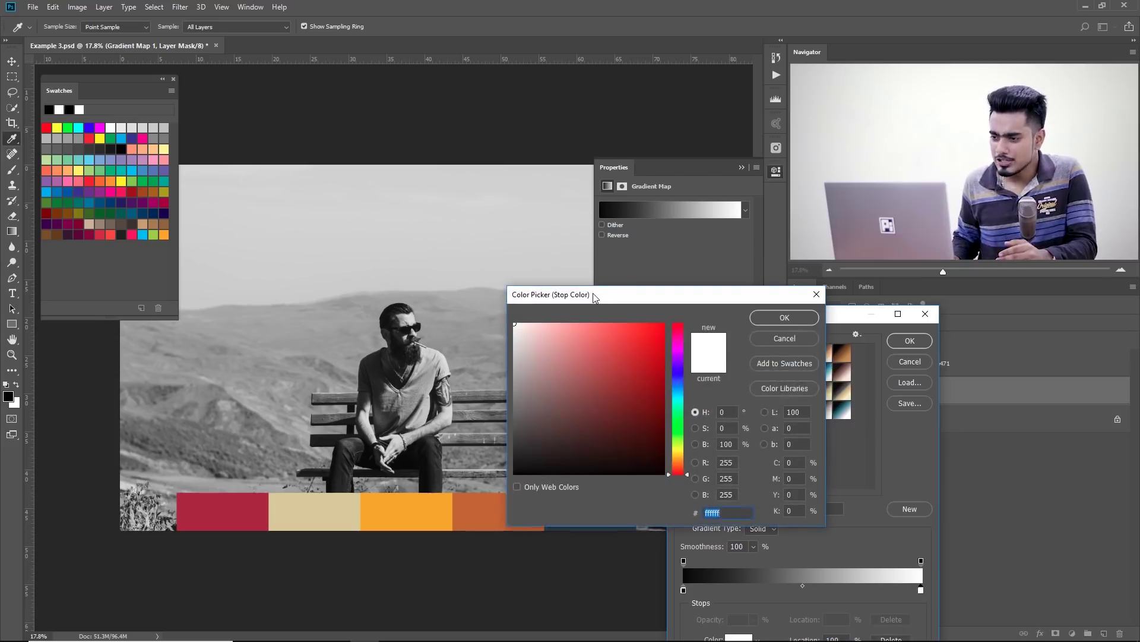
drag(595, 296, 651, 311)
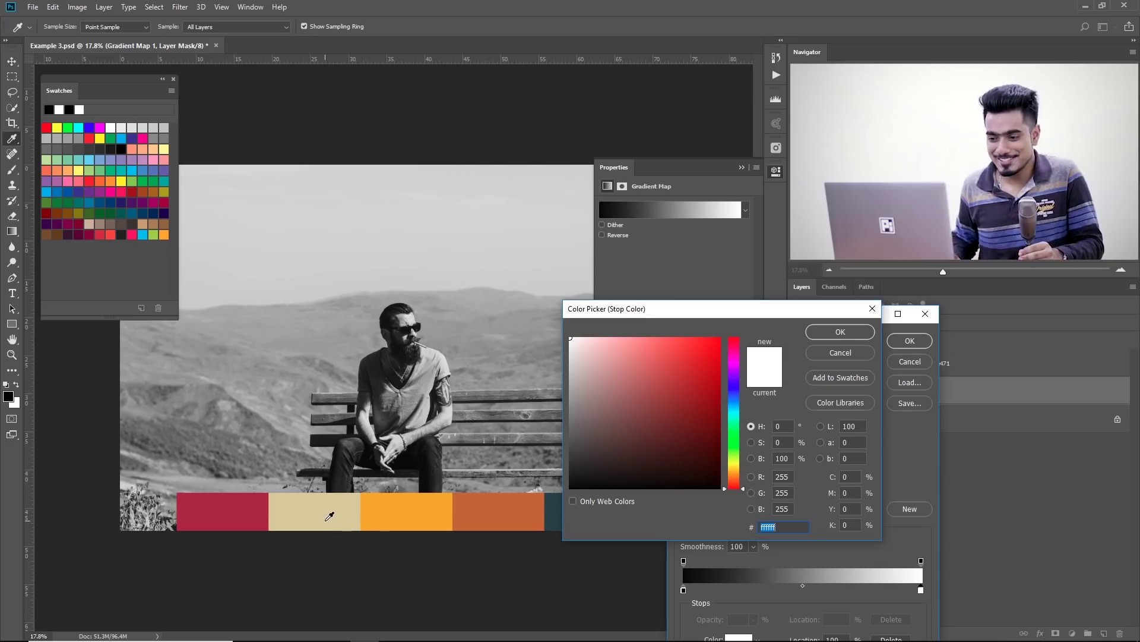
drag(735, 307, 684, 267)
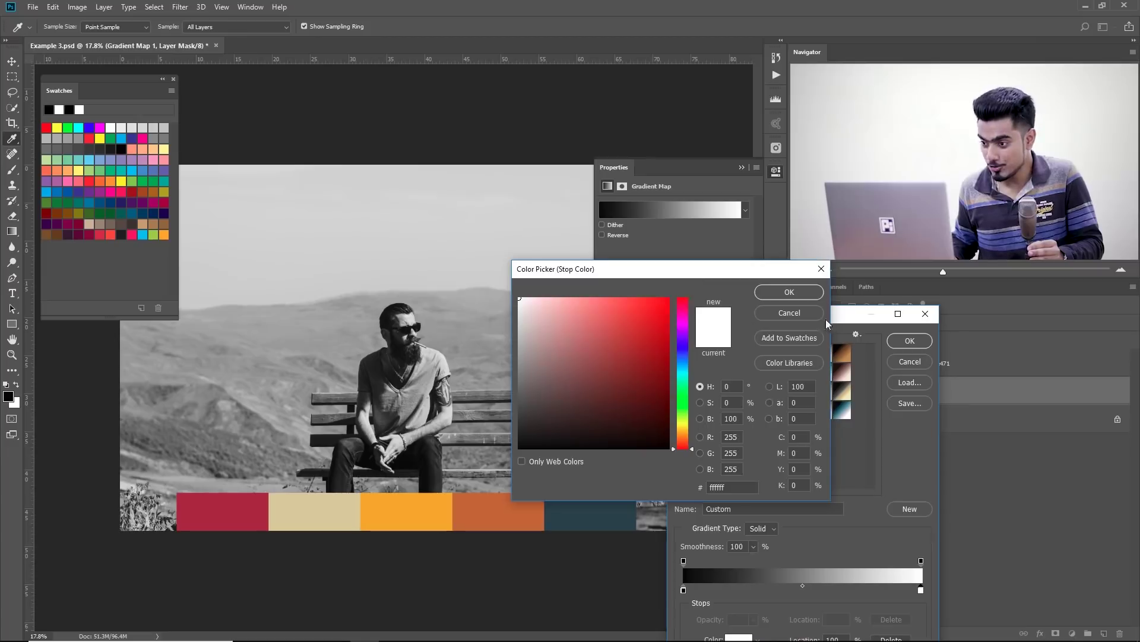
click(819, 314)
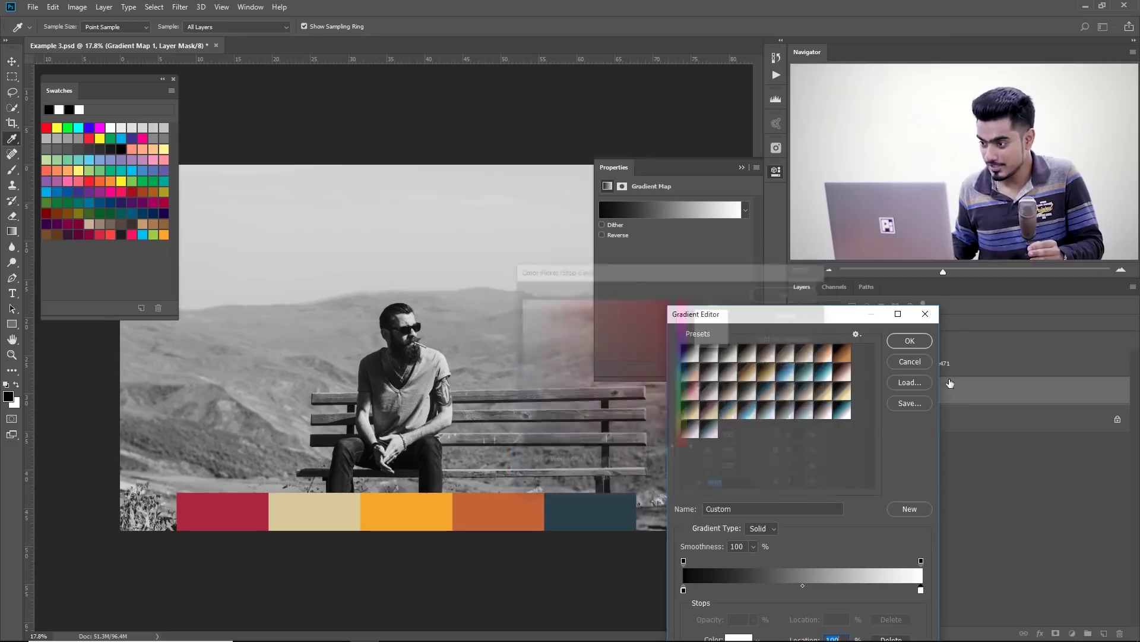
click(910, 362)
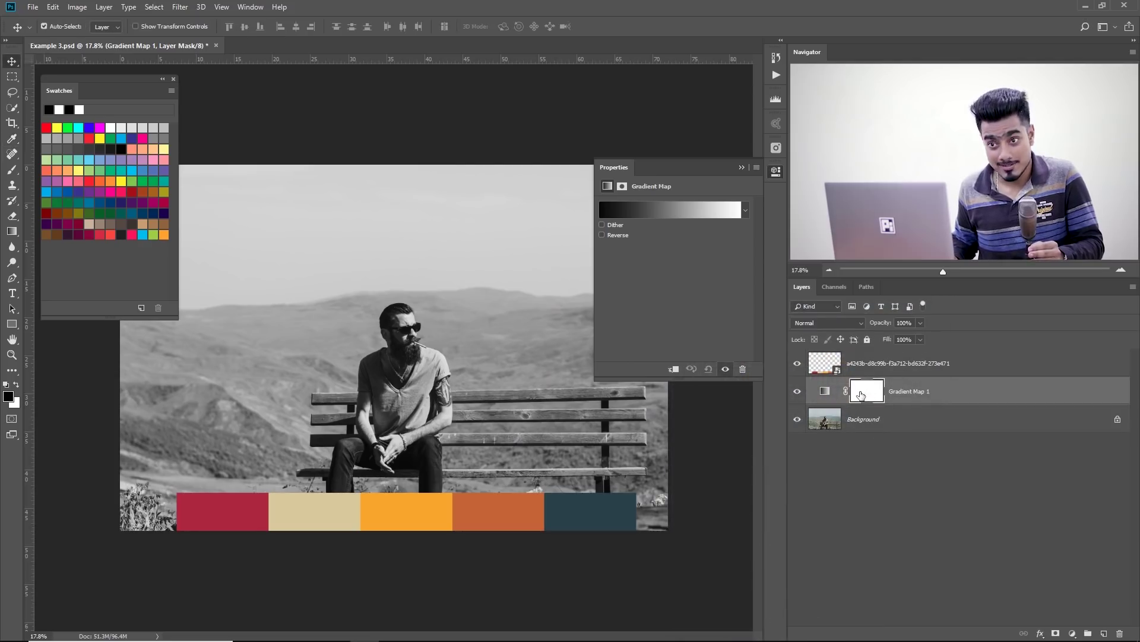
click(824, 396)
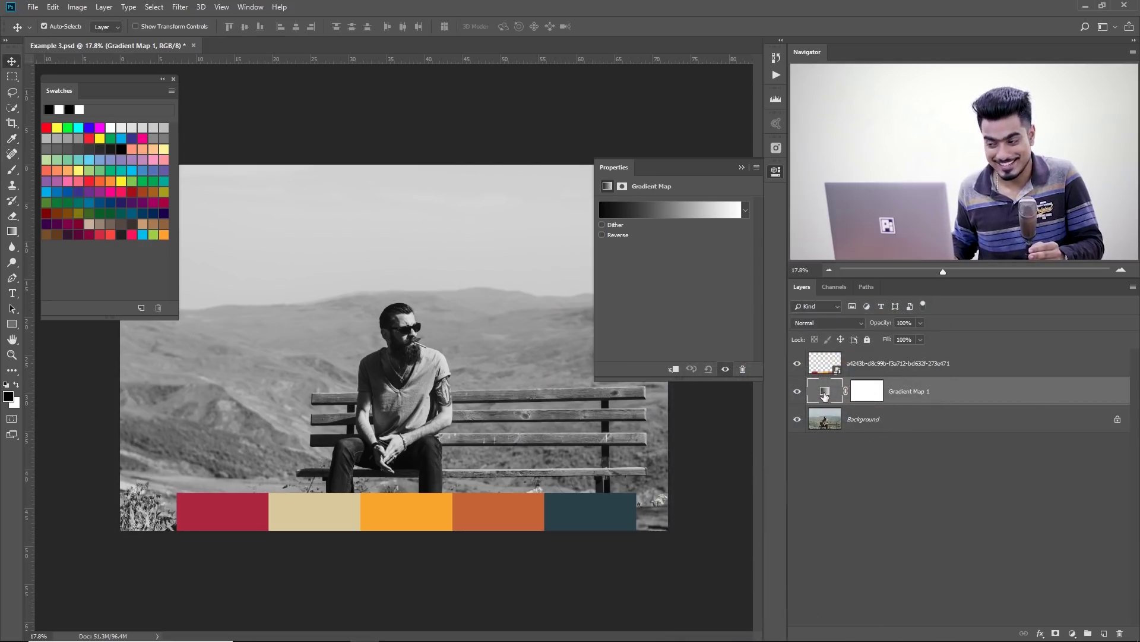
click(652, 208)
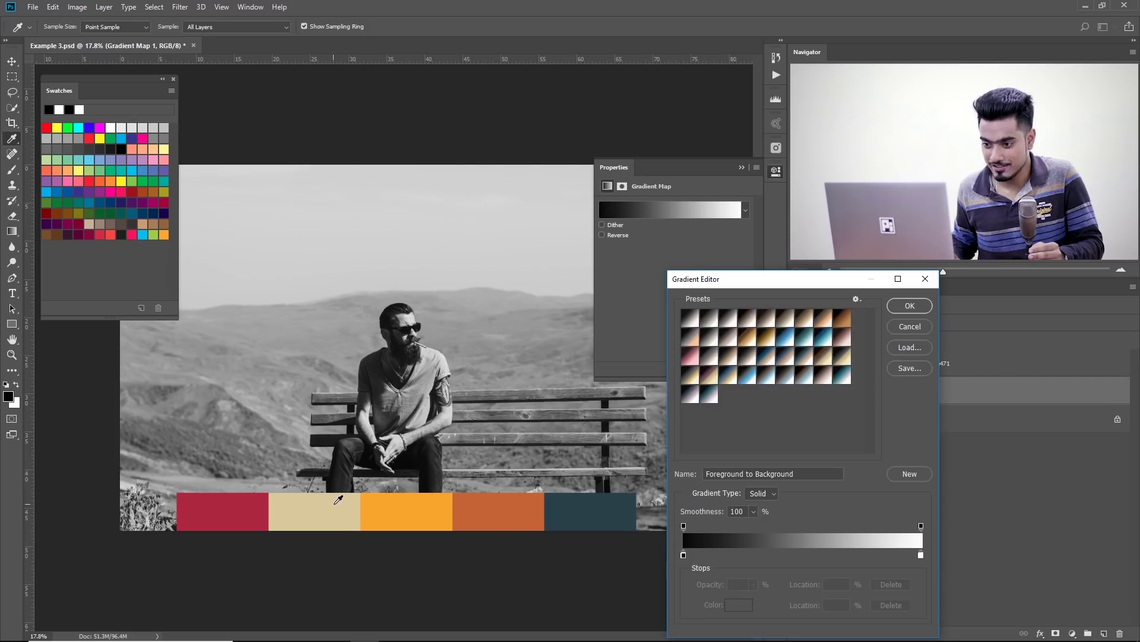
Step: Set the gradient's right end stop to the palette's beige swatch
double_click(920, 555)
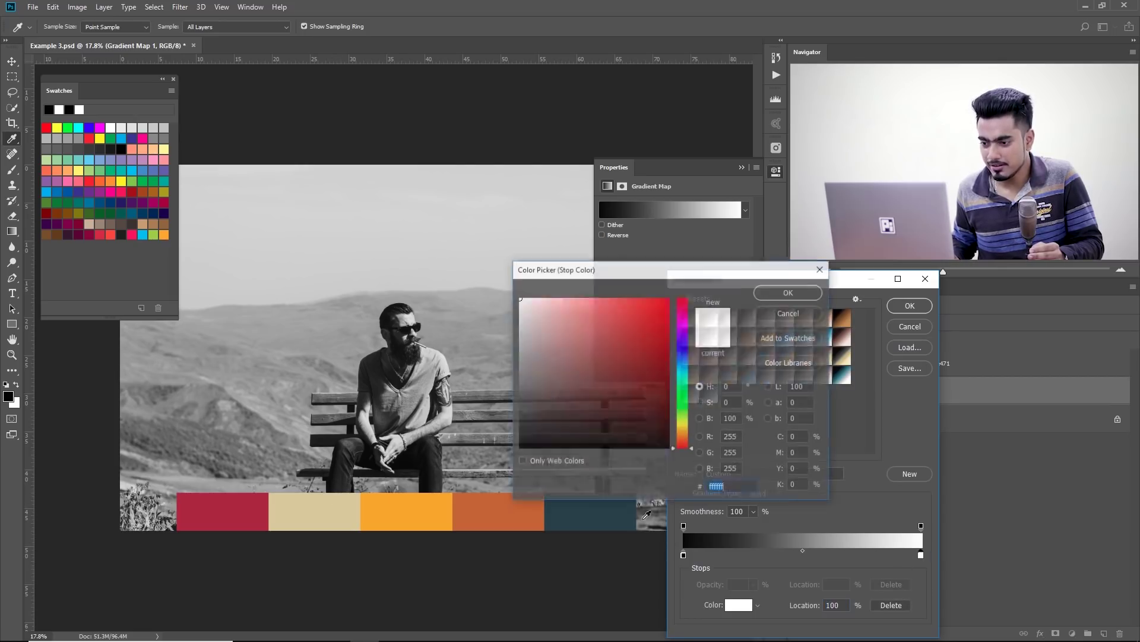
click(426, 505)
click(351, 508)
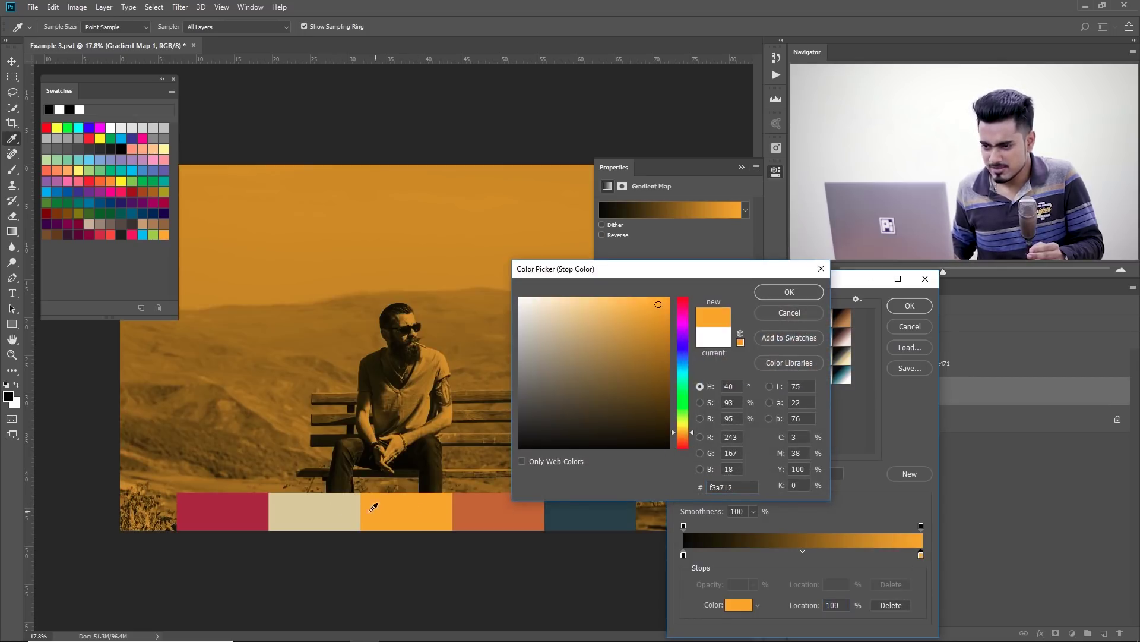
click(785, 291)
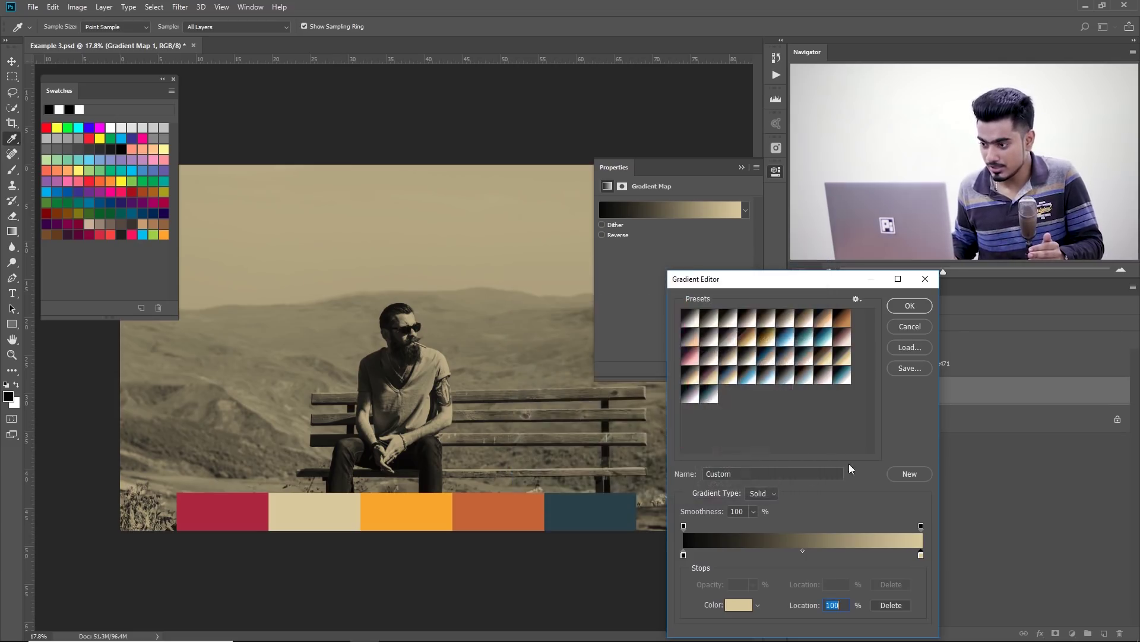
Step: Add an orange #f3a712 stop at 74%, sampled from the palette strip
click(861, 556)
double_click(859, 554)
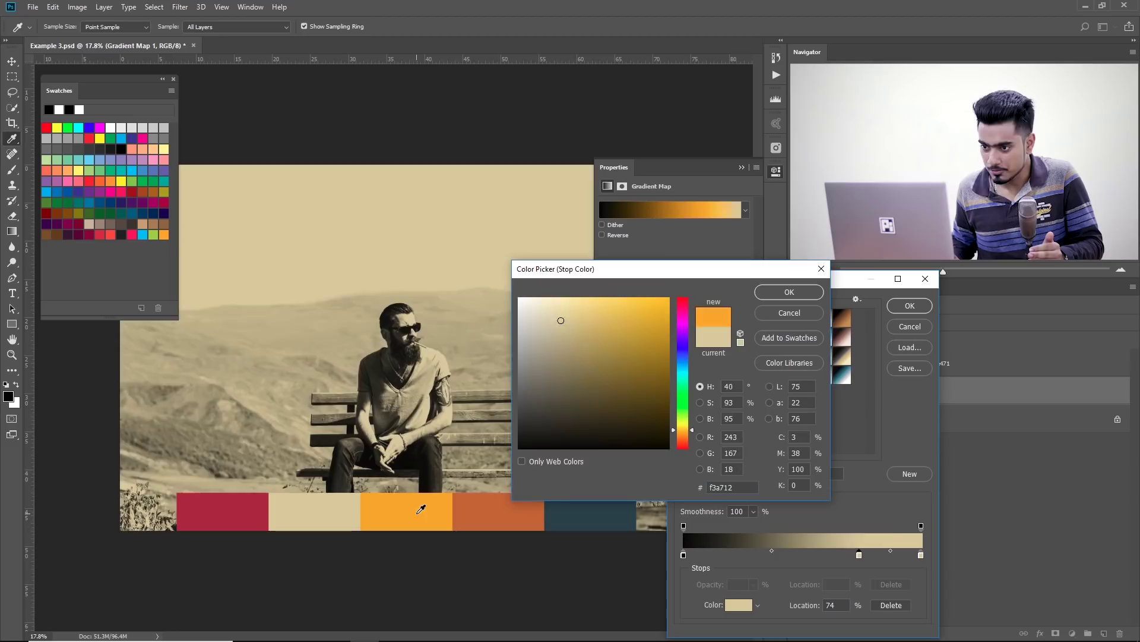
click(419, 510)
click(789, 291)
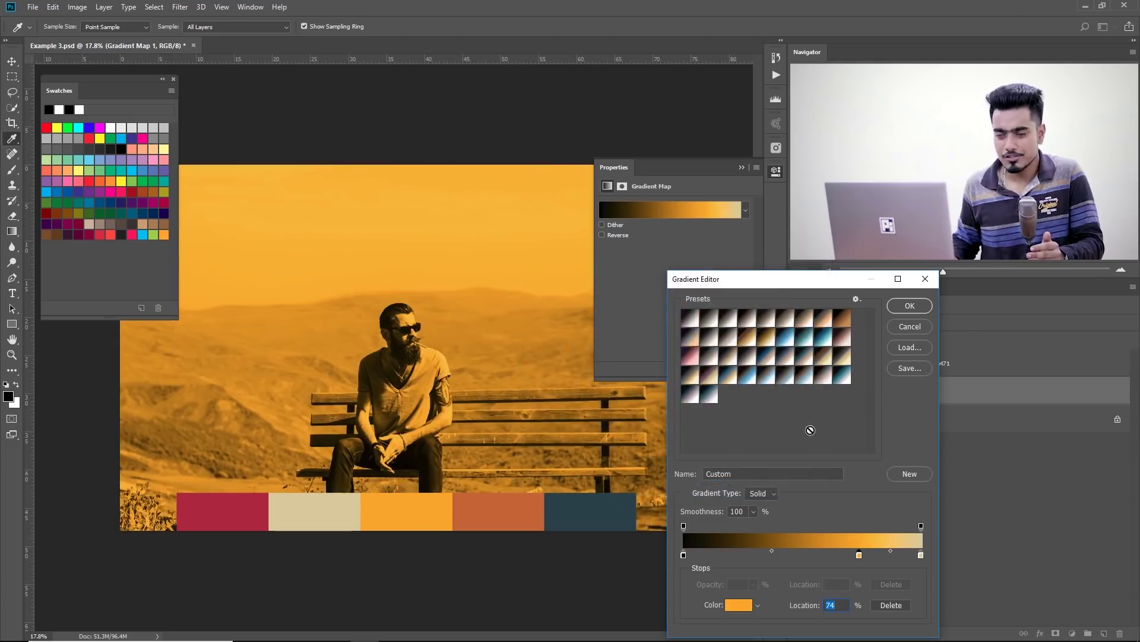
double_click(921, 554)
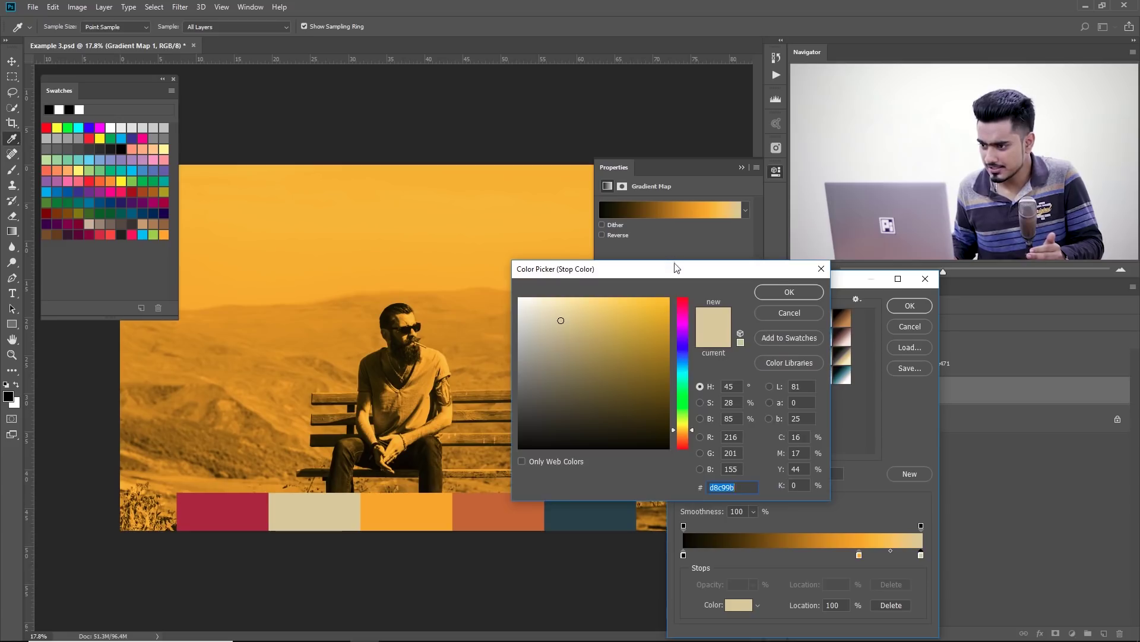
drag(675, 265, 672, 277)
drag(731, 433, 716, 432)
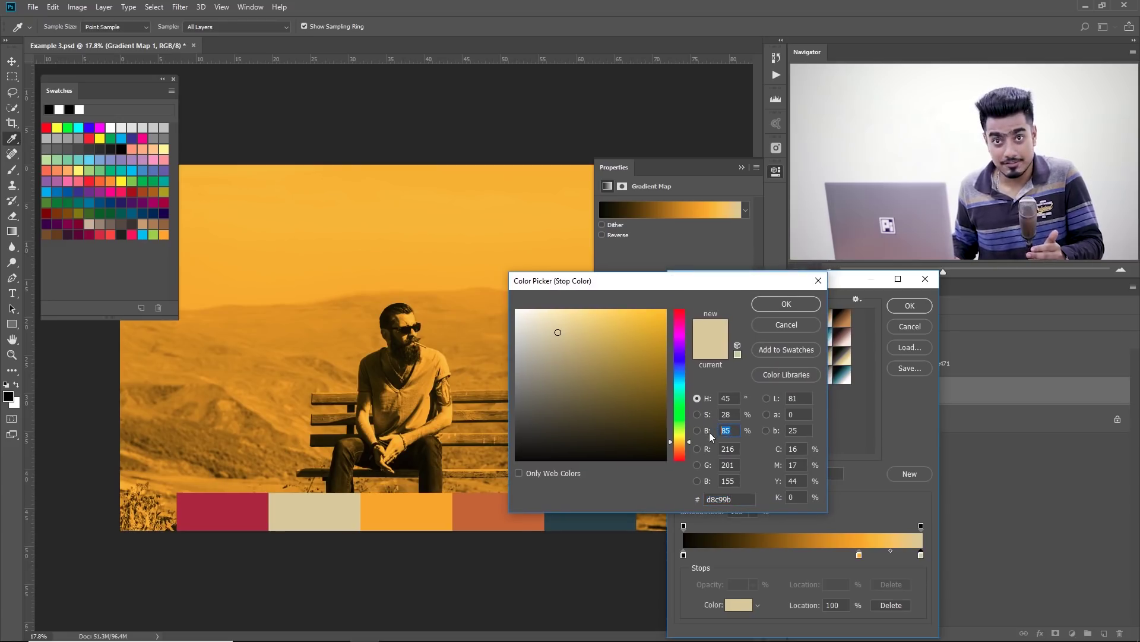
key(Return)
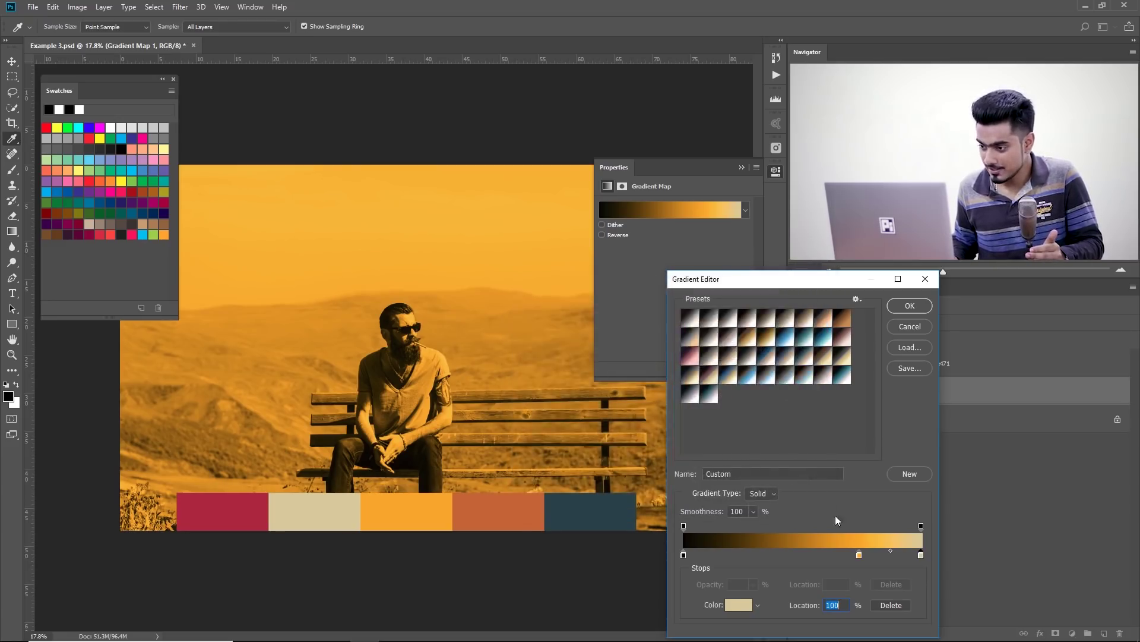
click(858, 556)
double_click(858, 556)
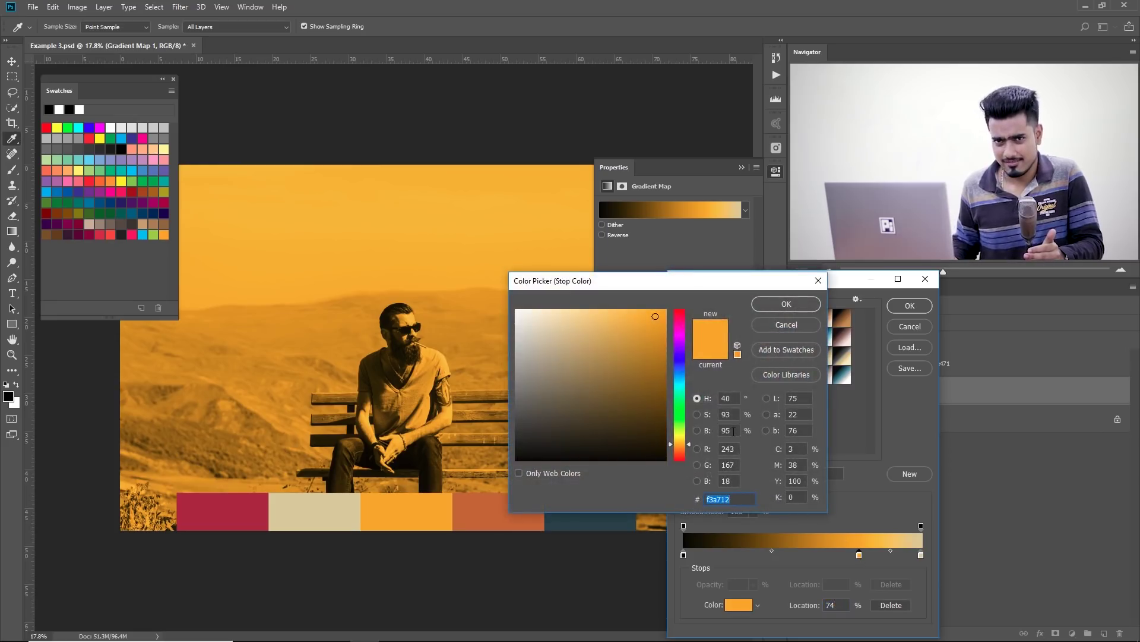
click(793, 304)
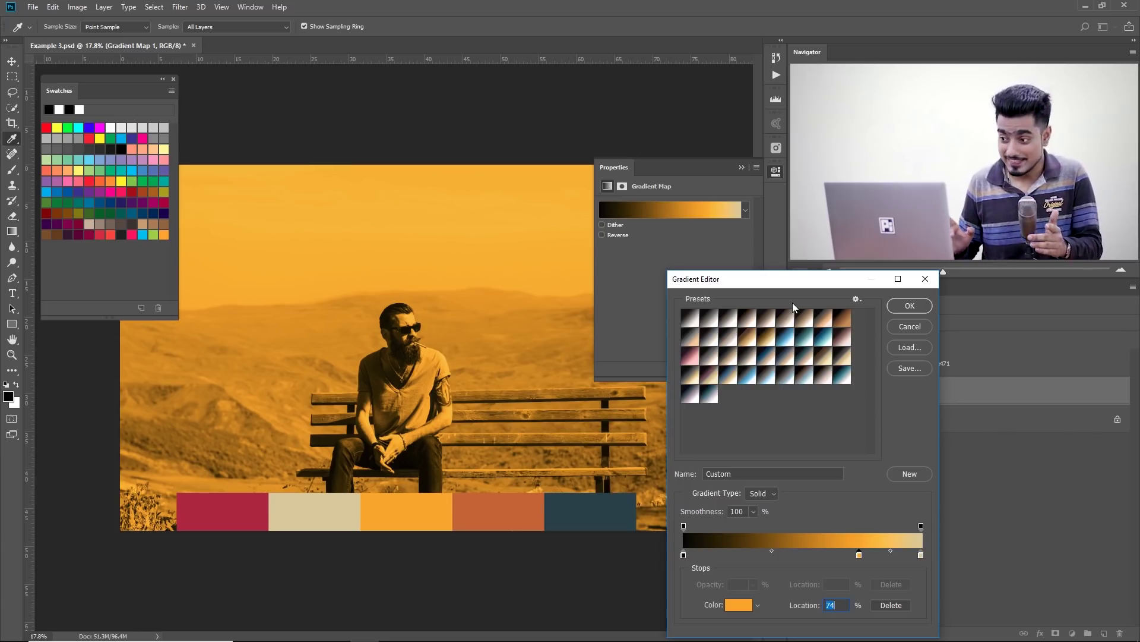
Step: Move the beige stop to 68%, add a rust stop at 42%, and make the first stop navy
mouse_move(921, 556)
mouse_down()
mouse_move(831, 554)
mouse_move(922, 556)
mouse_up()
drag(825, 555, 844, 555)
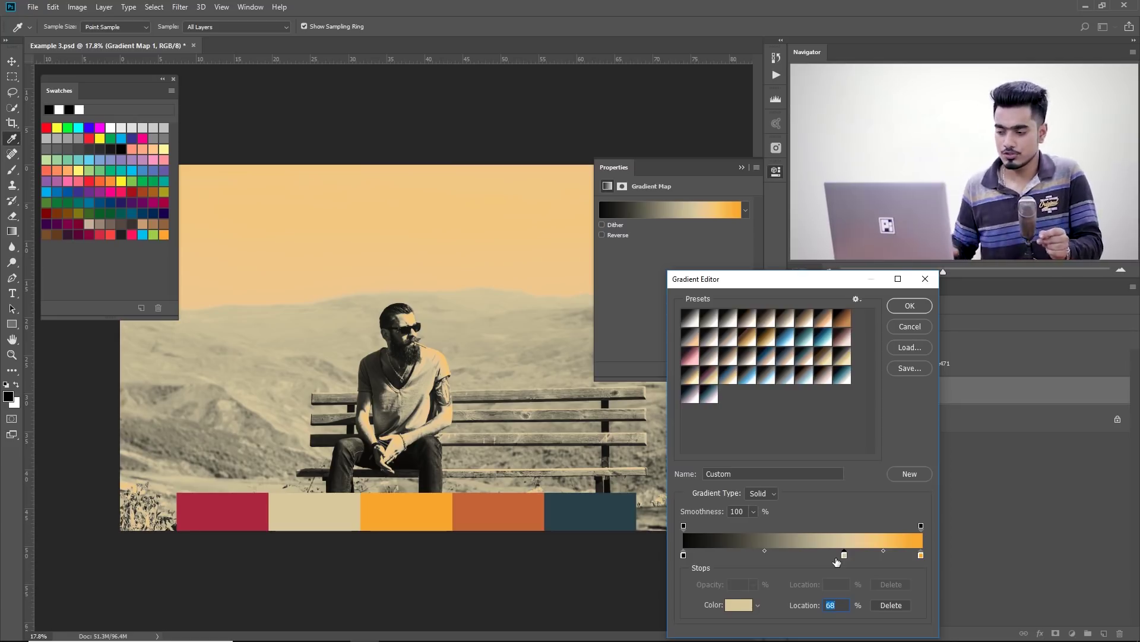
drag(794, 555, 783, 555)
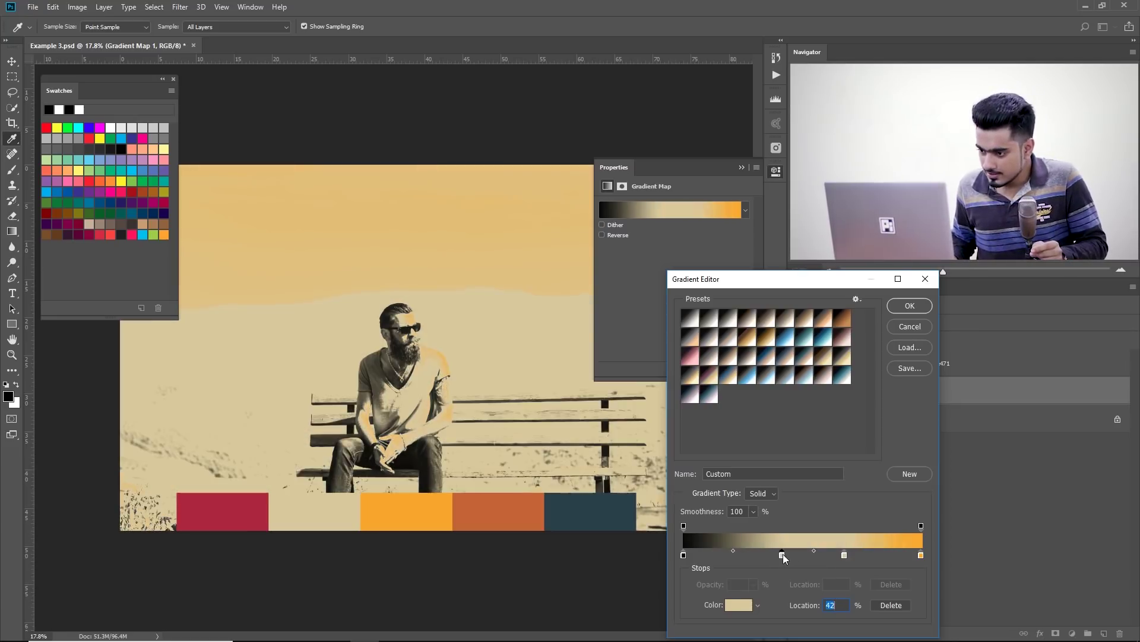
double_click(782, 555)
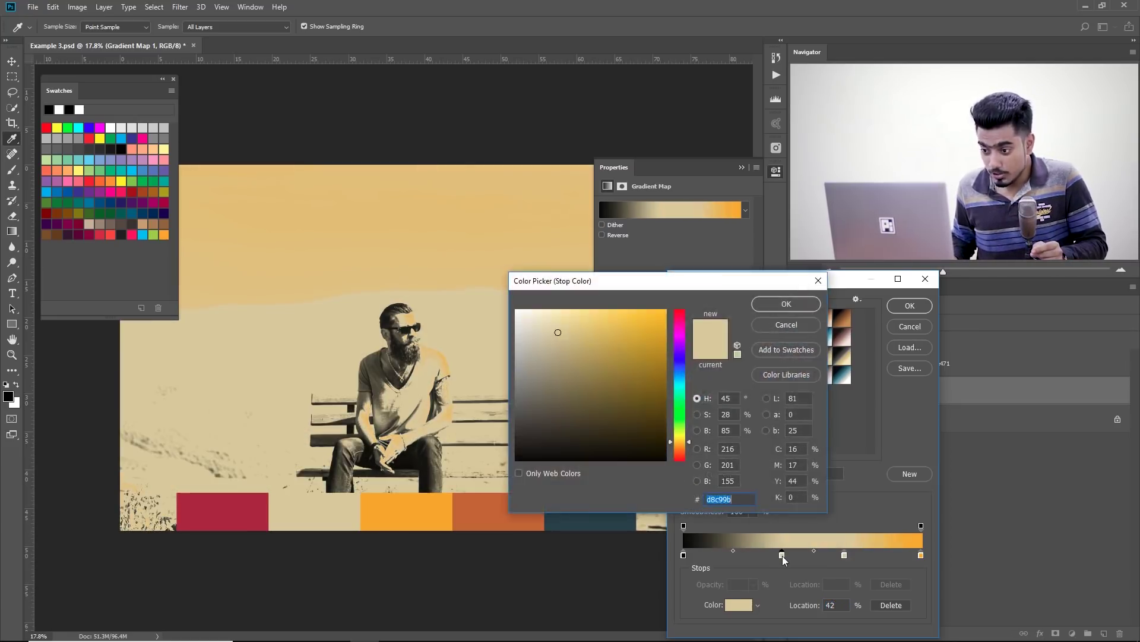
click(478, 503)
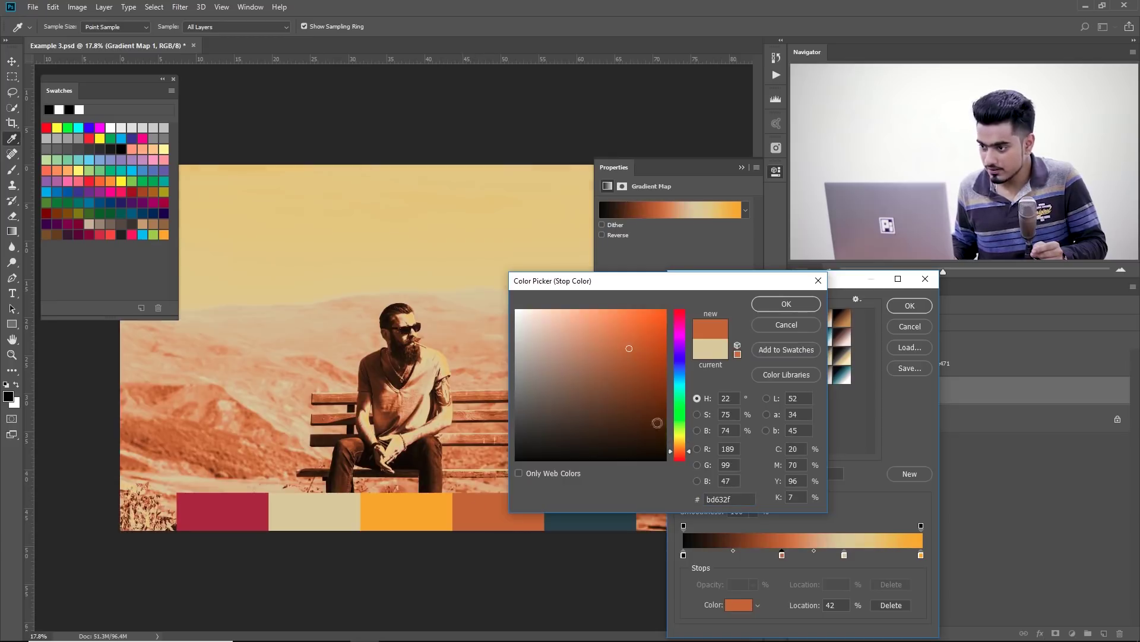
click(787, 304)
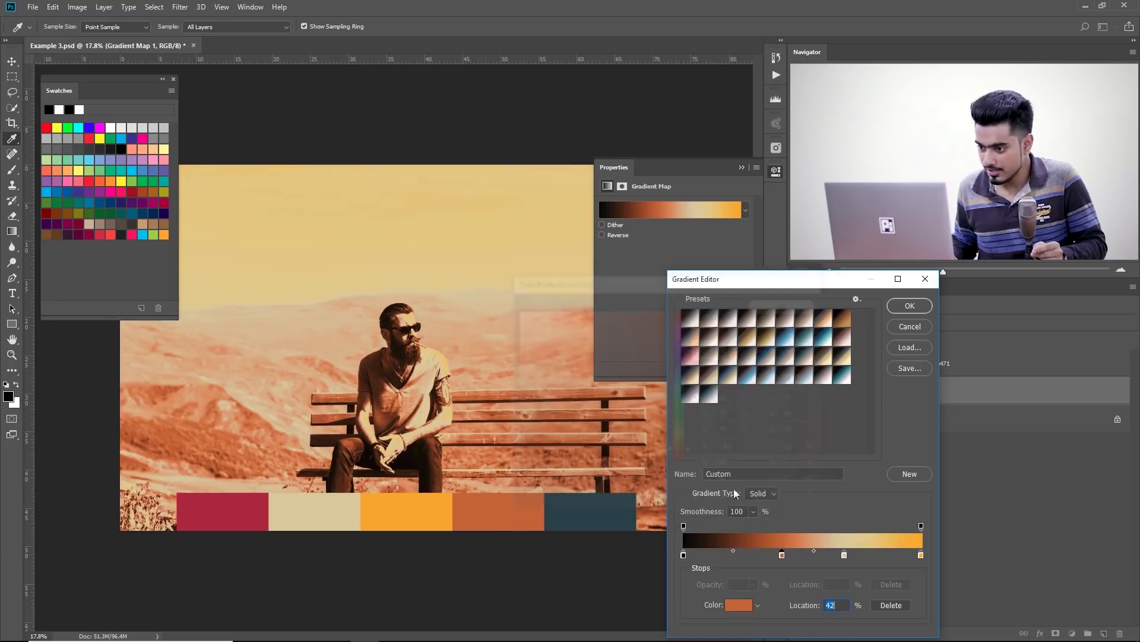
double_click(684, 556)
click(579, 516)
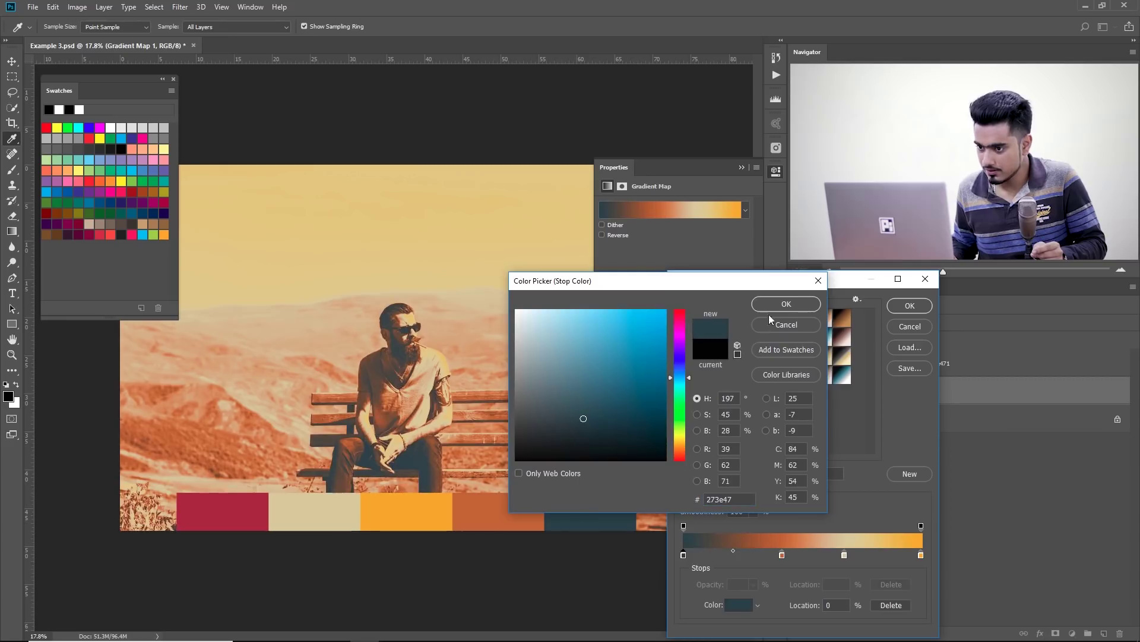
click(785, 304)
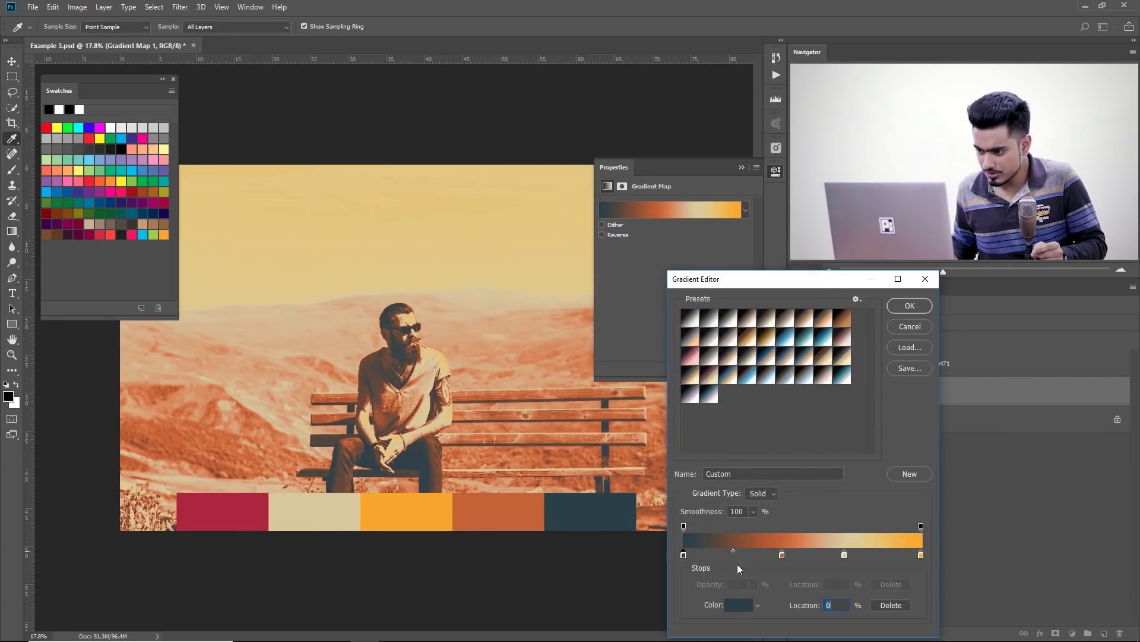
Step: Shift beige further right, add a crimson stop at 30%, and apply the gradient
drag(845, 555, 878, 555)
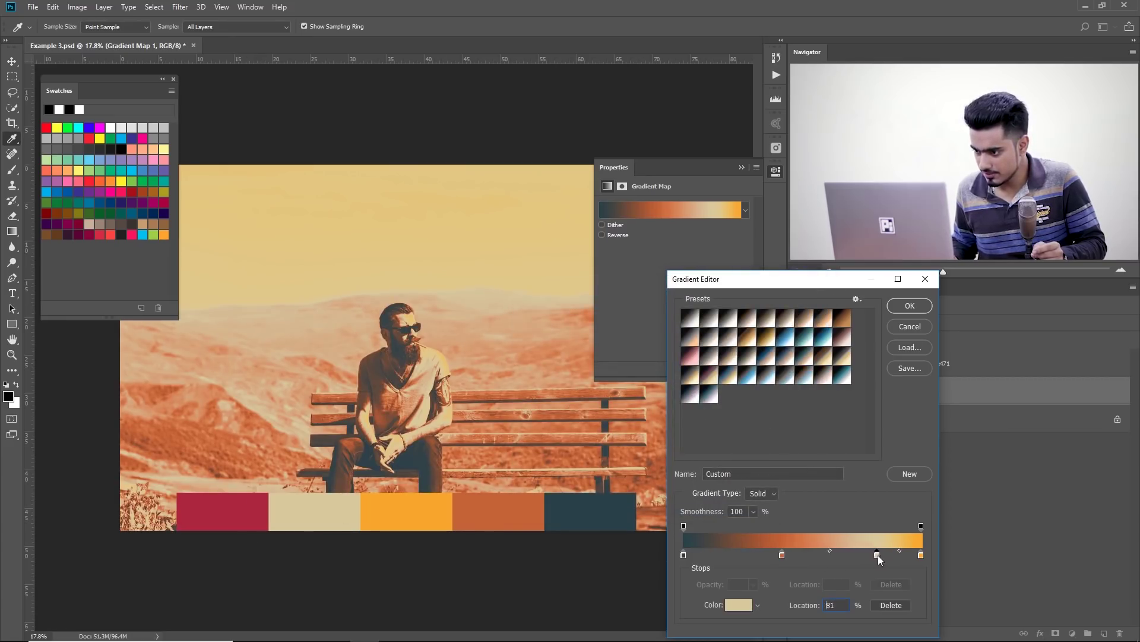
click(785, 555)
drag(788, 555, 757, 557)
double_click(755, 556)
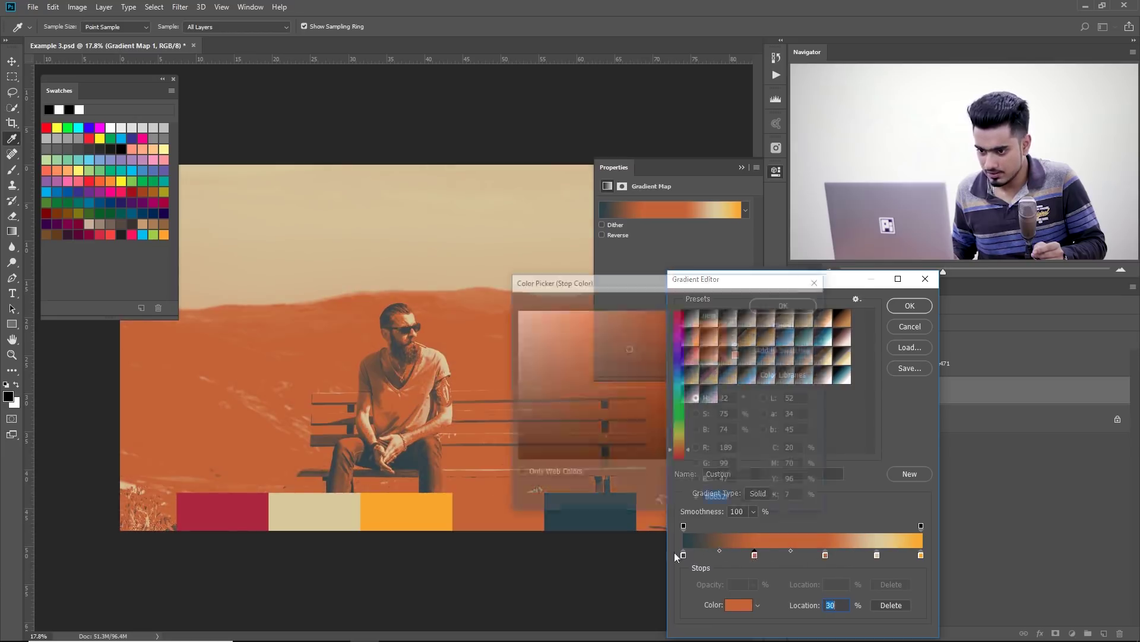
click(249, 509)
click(786, 303)
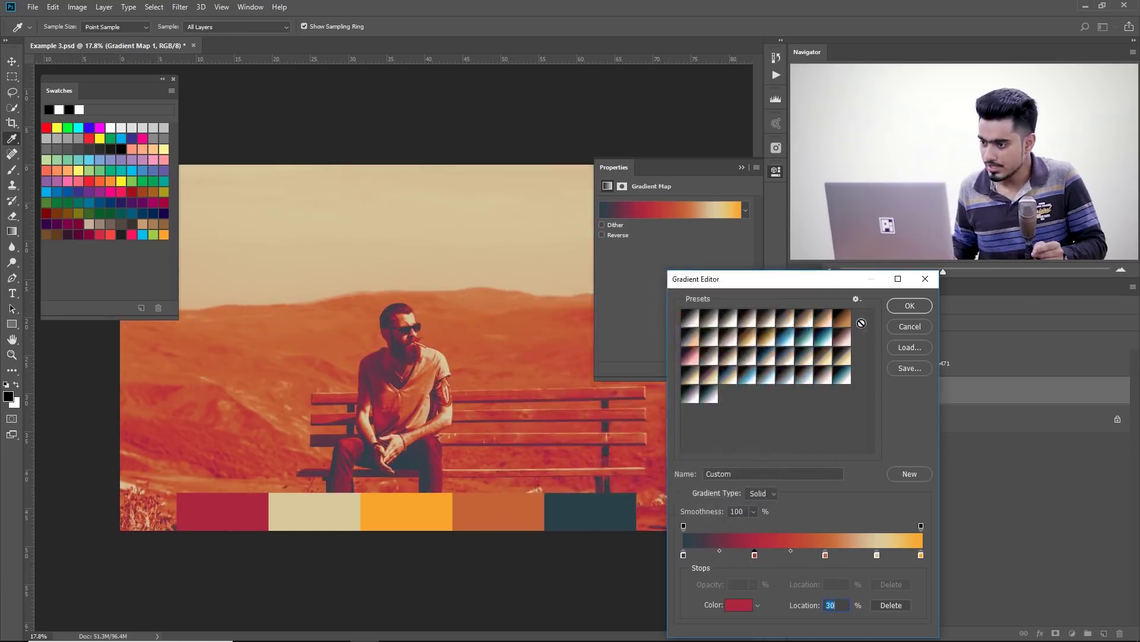
click(899, 307)
click(829, 322)
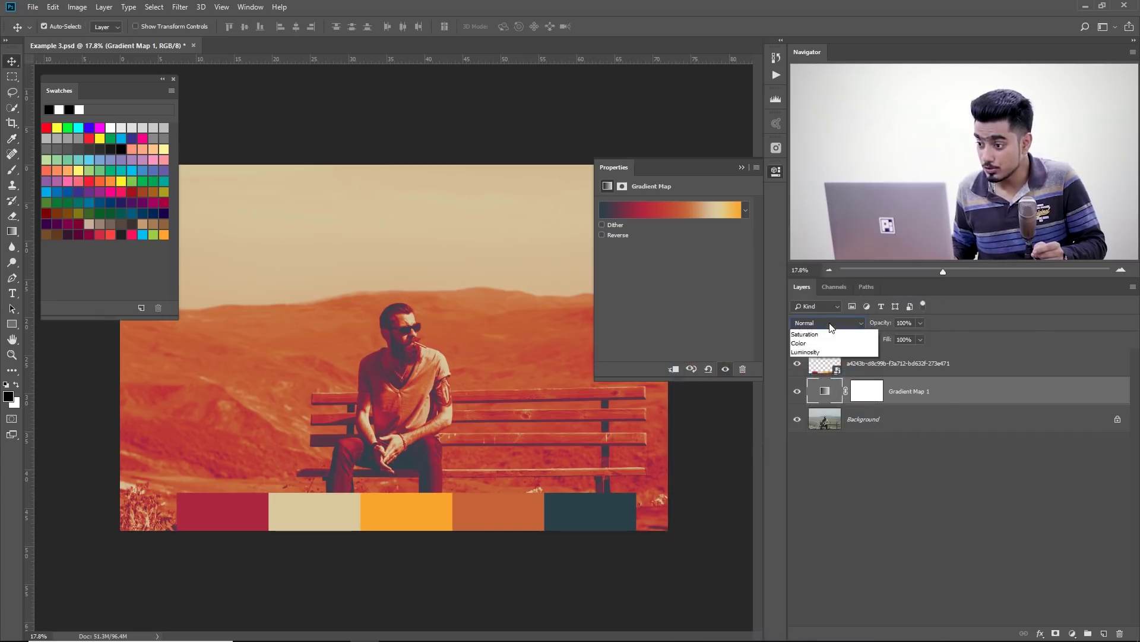
Step: Set Gradient Map 1 to Soft Light at 39% opacity, then reopen its gradient
click(806, 477)
click(920, 322)
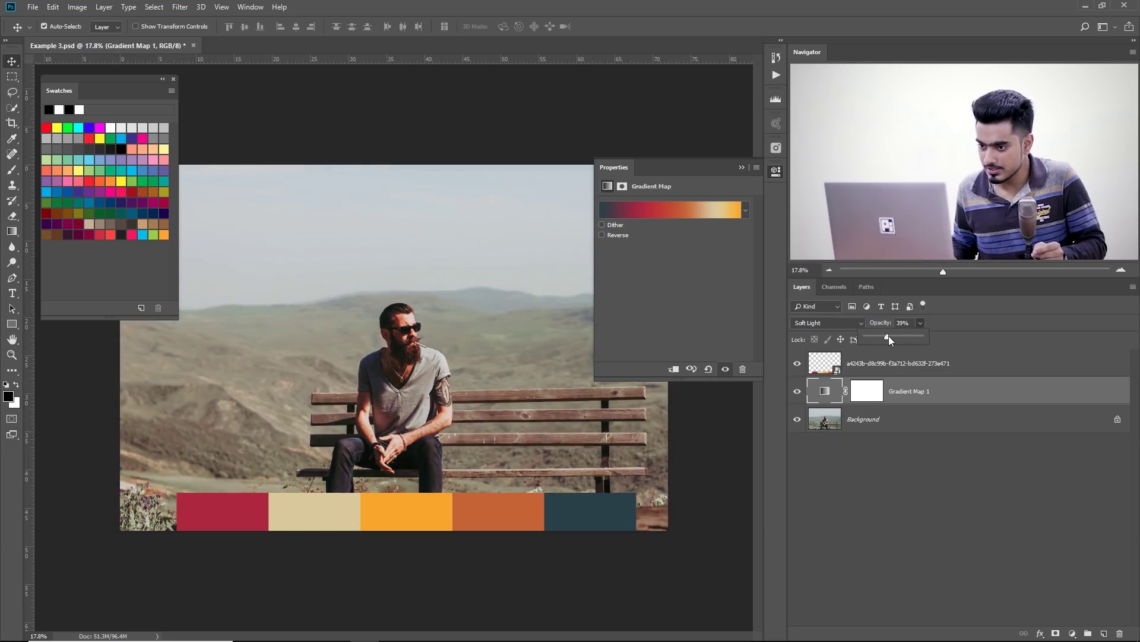
click(828, 392)
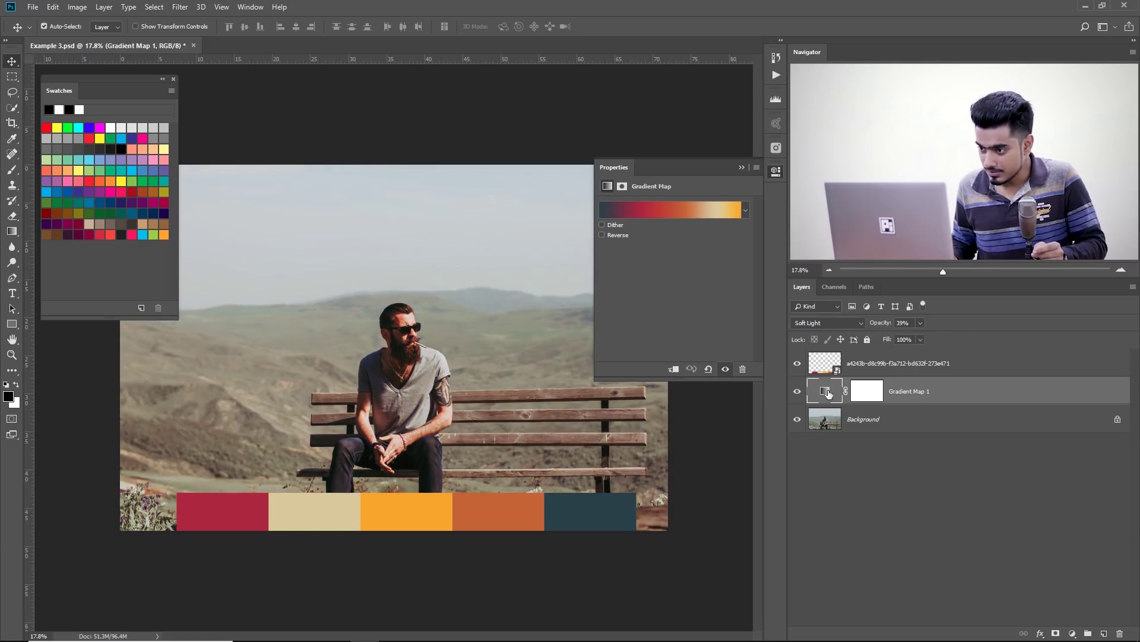
click(688, 205)
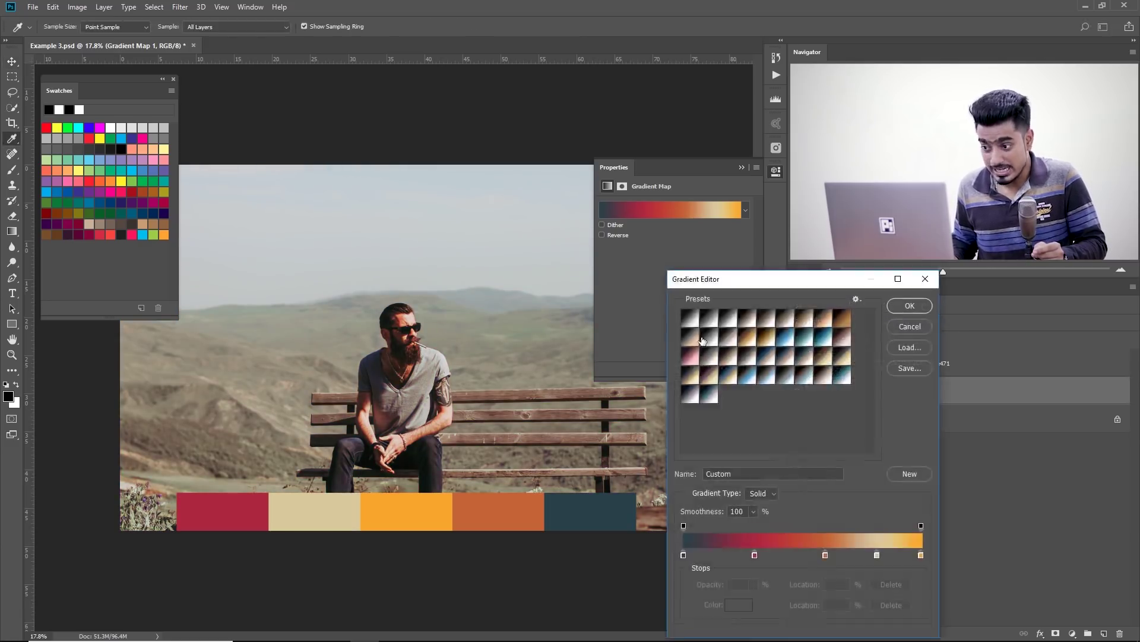
Step: Delete the crimson stop and move the rust stop to 37%
click(755, 555)
drag(755, 557, 754, 582)
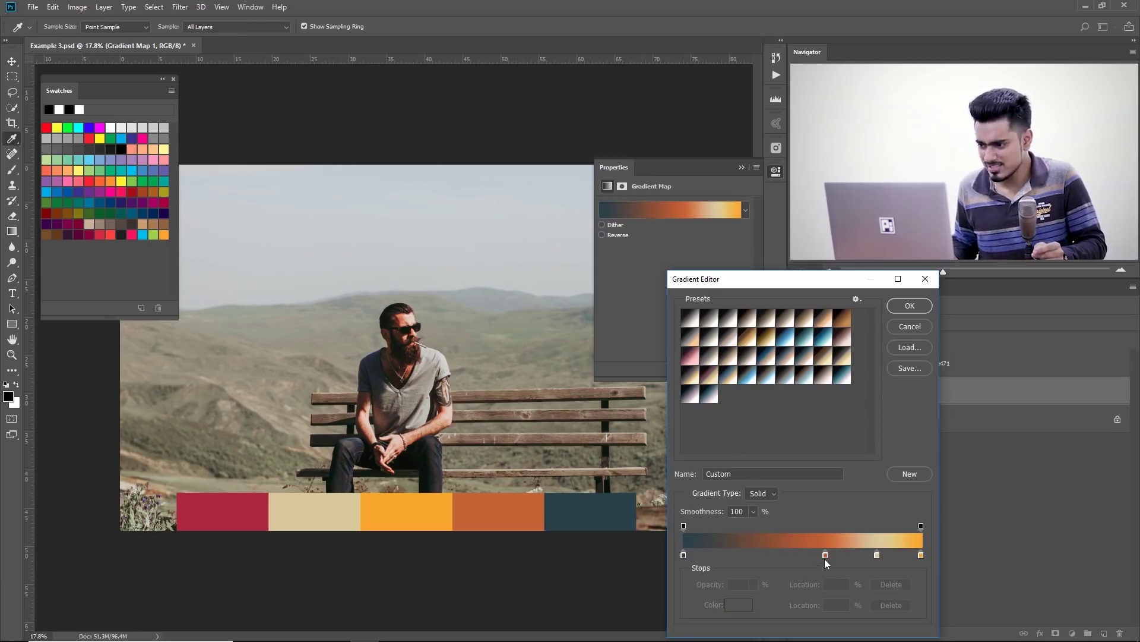
drag(825, 554, 771, 552)
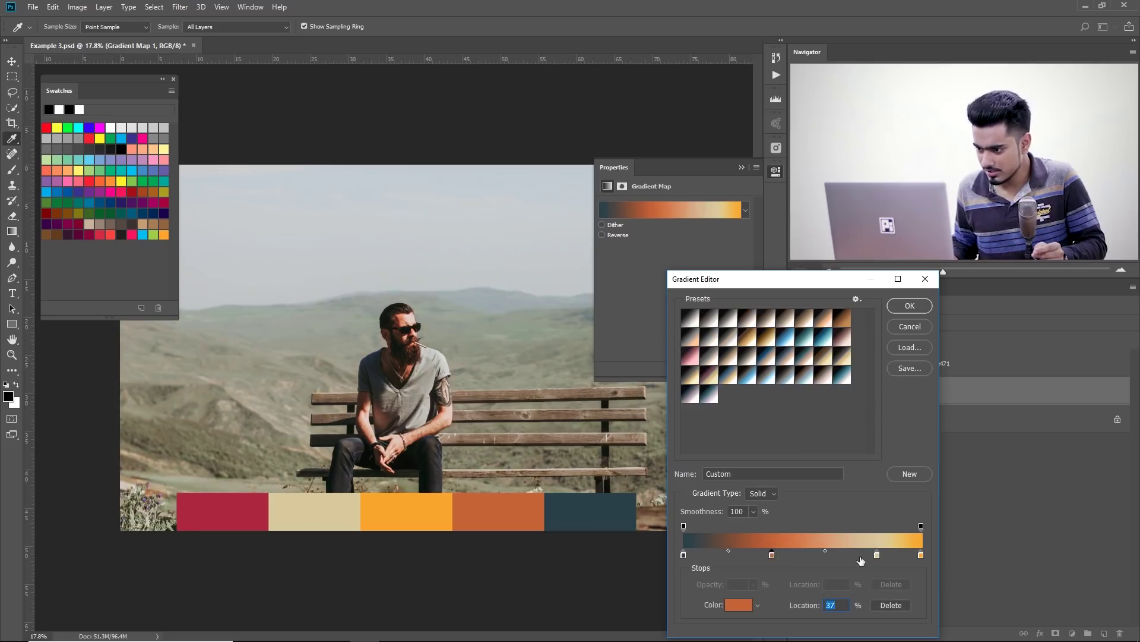
mouse_move(877, 555)
mouse_down()
mouse_move(853, 555)
mouse_move(882, 556)
mouse_up()
drag(772, 554, 825, 558)
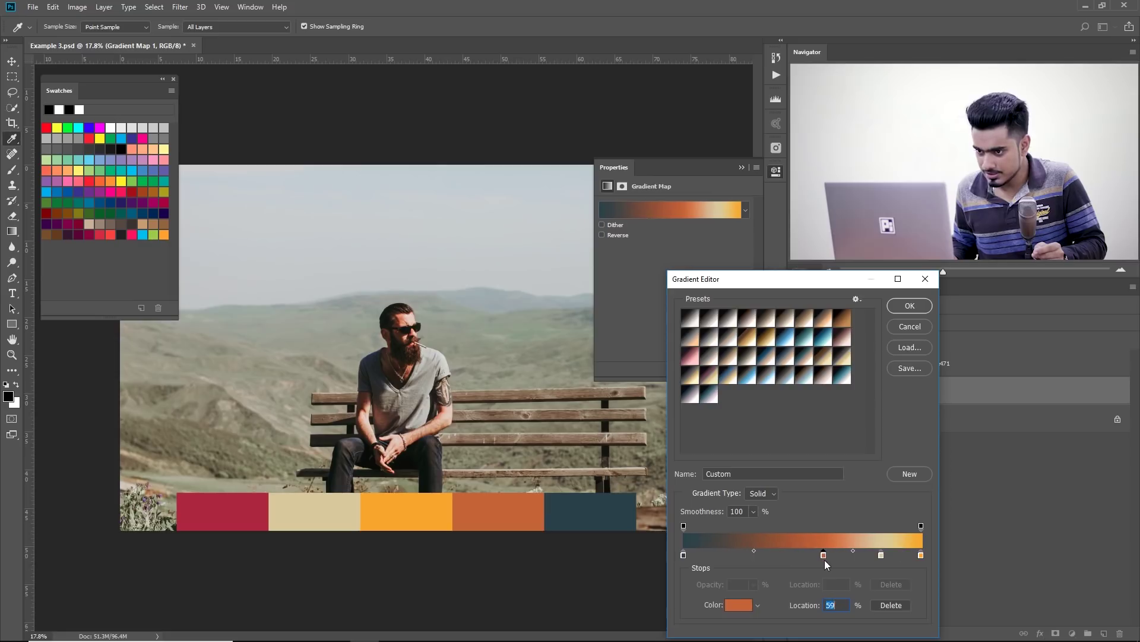
Step: Move the navy stop to 31% and the beige stop to 87%, then apply the gradient
click(684, 555)
drag(685, 554, 718, 557)
drag(823, 556, 811, 555)
mouse_move(881, 556)
mouse_down()
mouse_move(907, 555)
mouse_move(878, 556)
mouse_up()
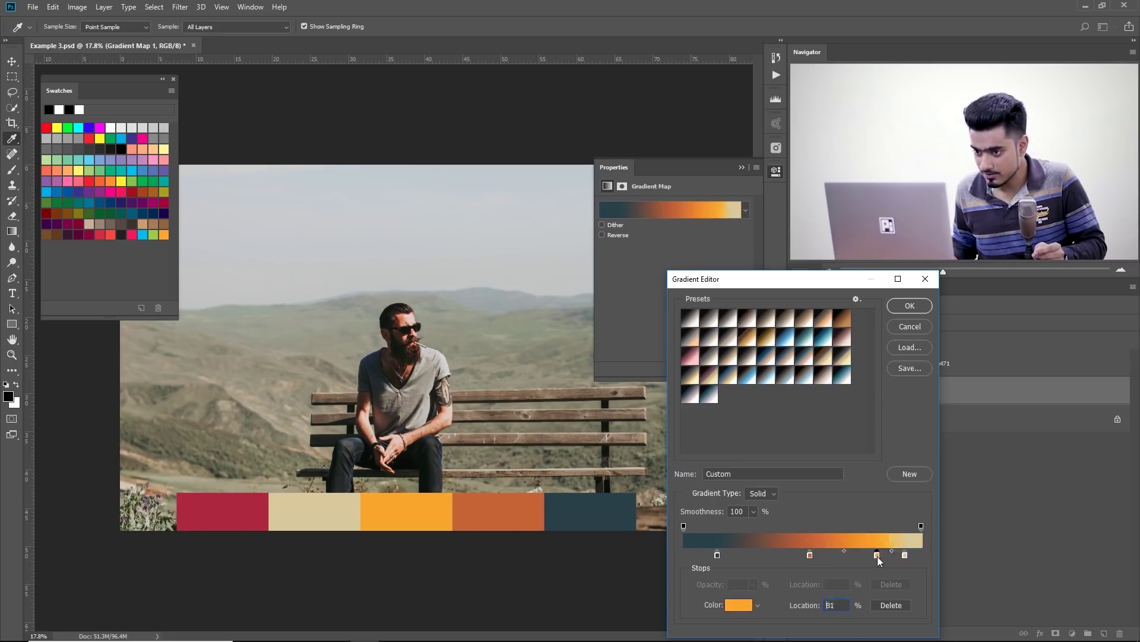
click(898, 563)
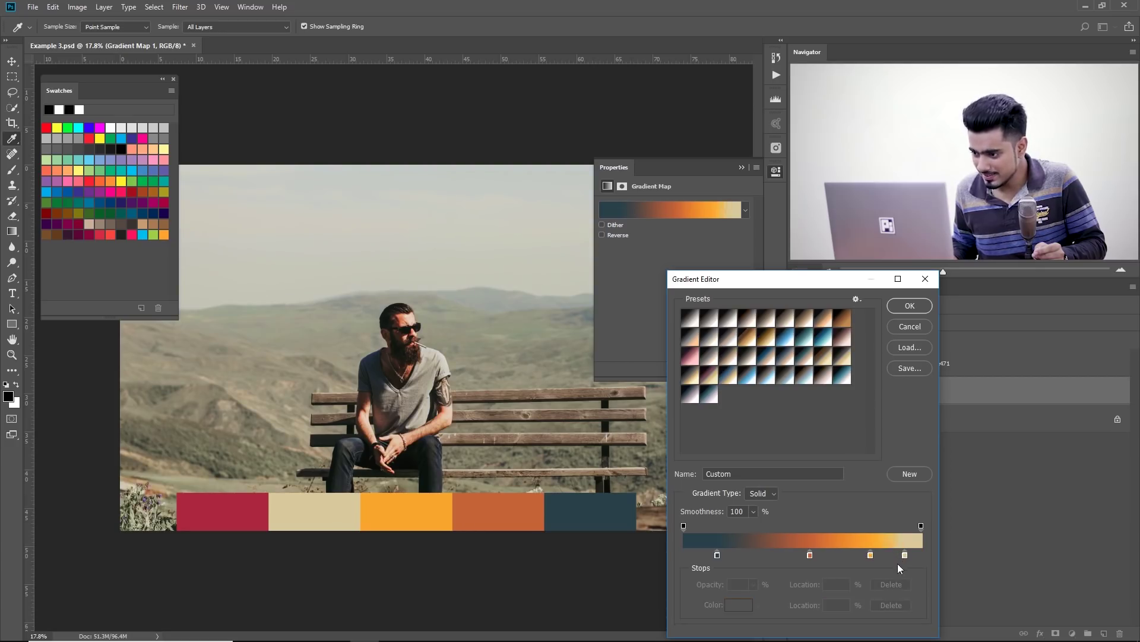
click(906, 555)
click(910, 305)
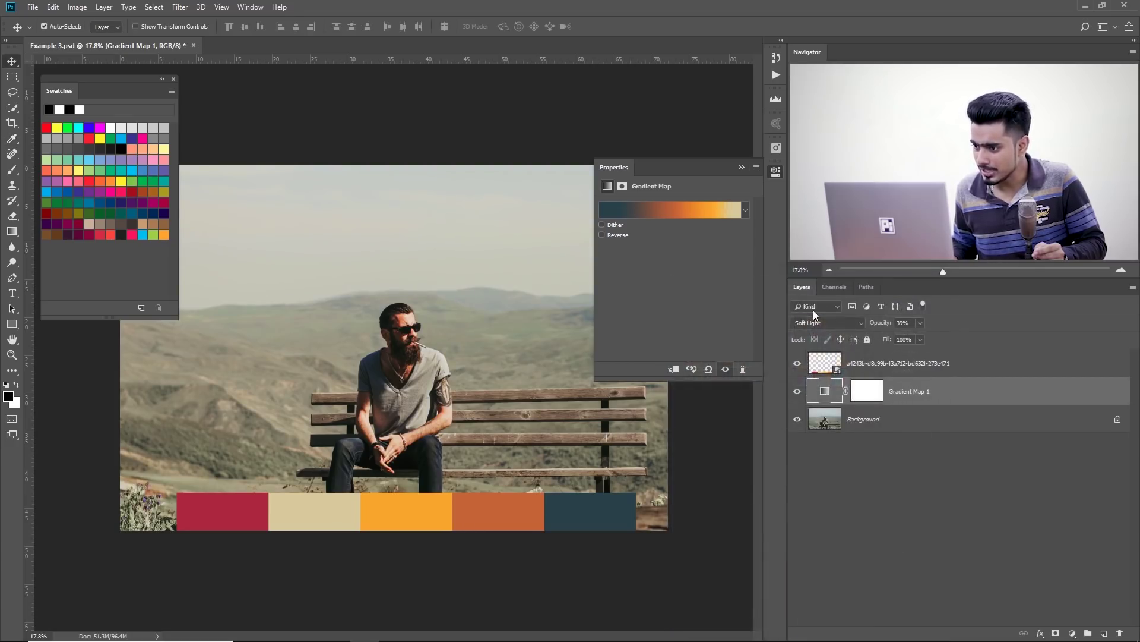
Step: Switch Gradient Map 1 to Normal, delete the palette strip layer, and reopen the Gradient Editor
click(826, 323)
scroll(823, 333, up, 1)
click(821, 336)
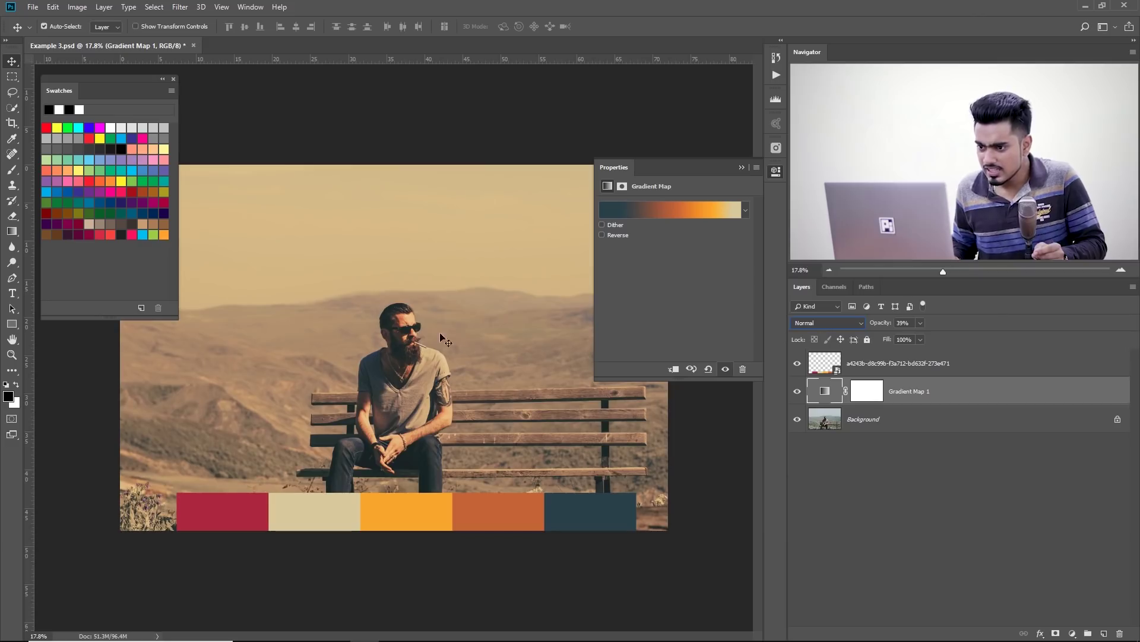
drag(887, 357, 1120, 634)
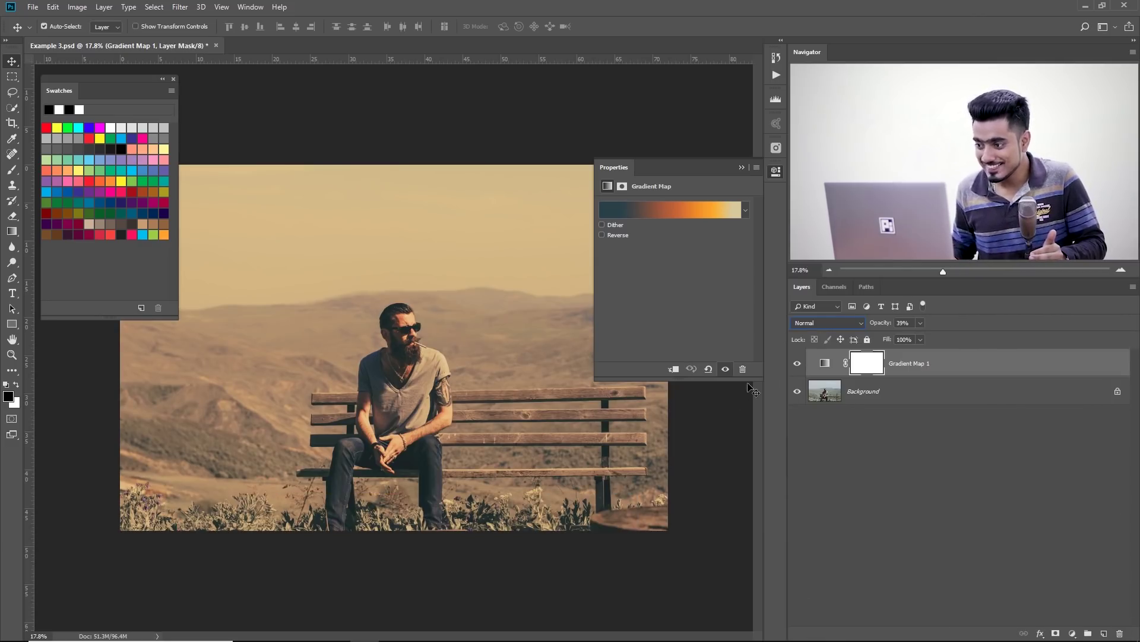
click(823, 363)
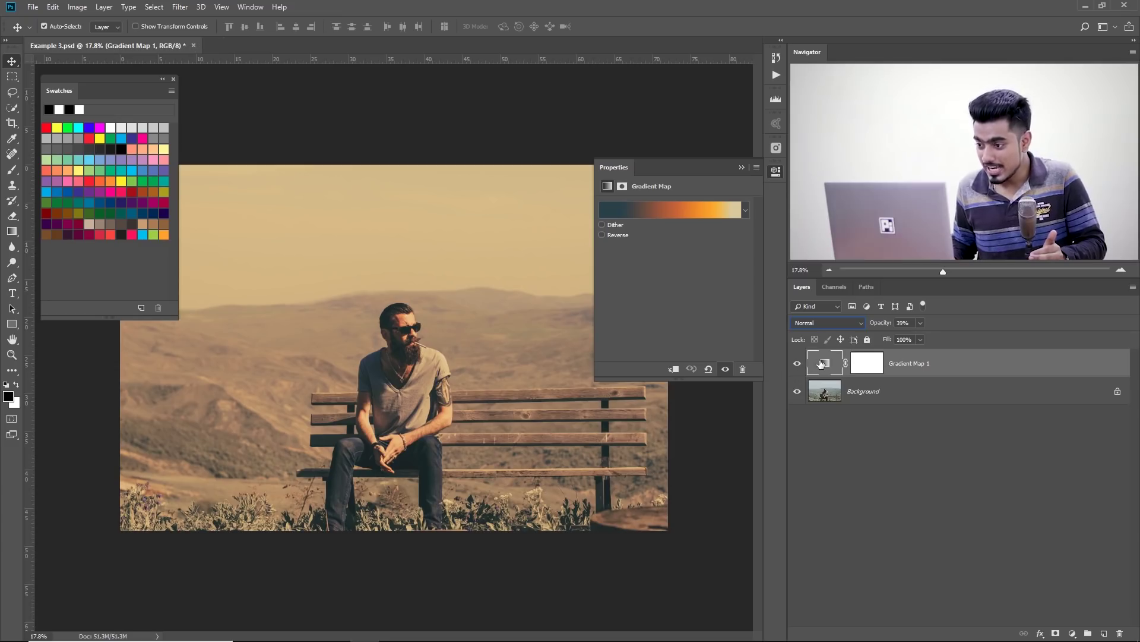
click(713, 214)
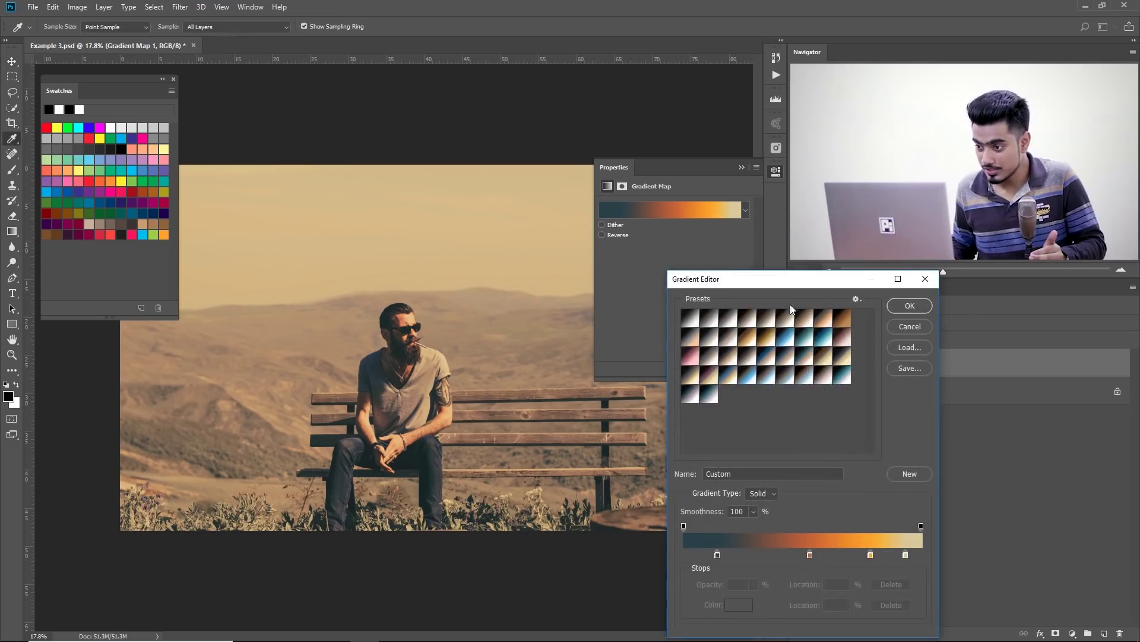
Step: Move the lightest gradient stop to 98% and apply the gradient
drag(788, 279, 745, 270)
drag(864, 547, 874, 547)
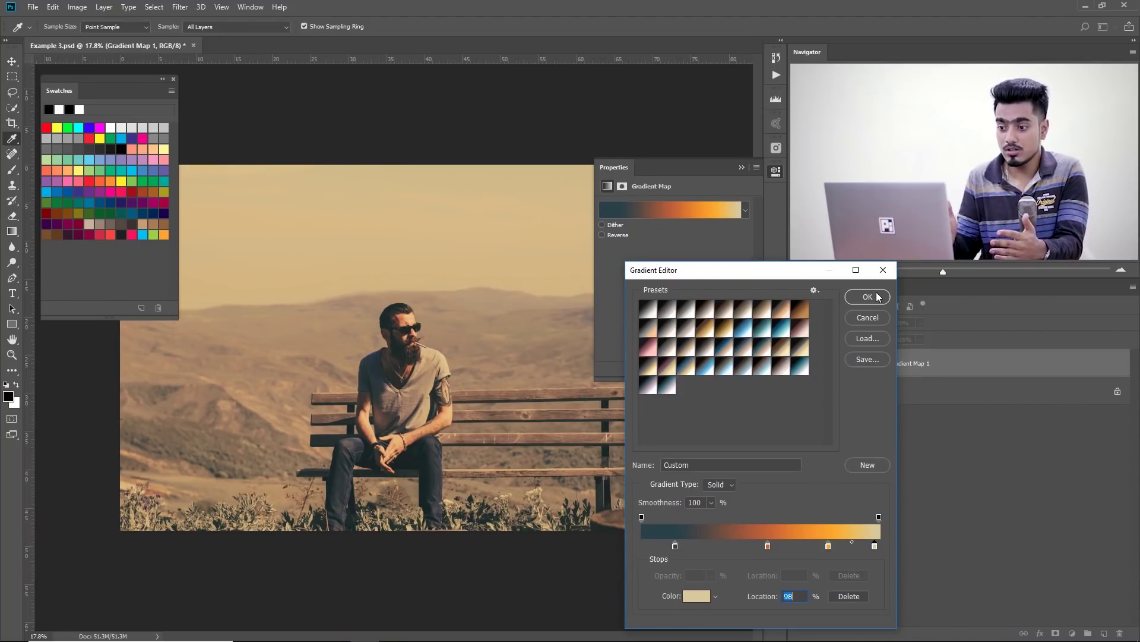
click(868, 296)
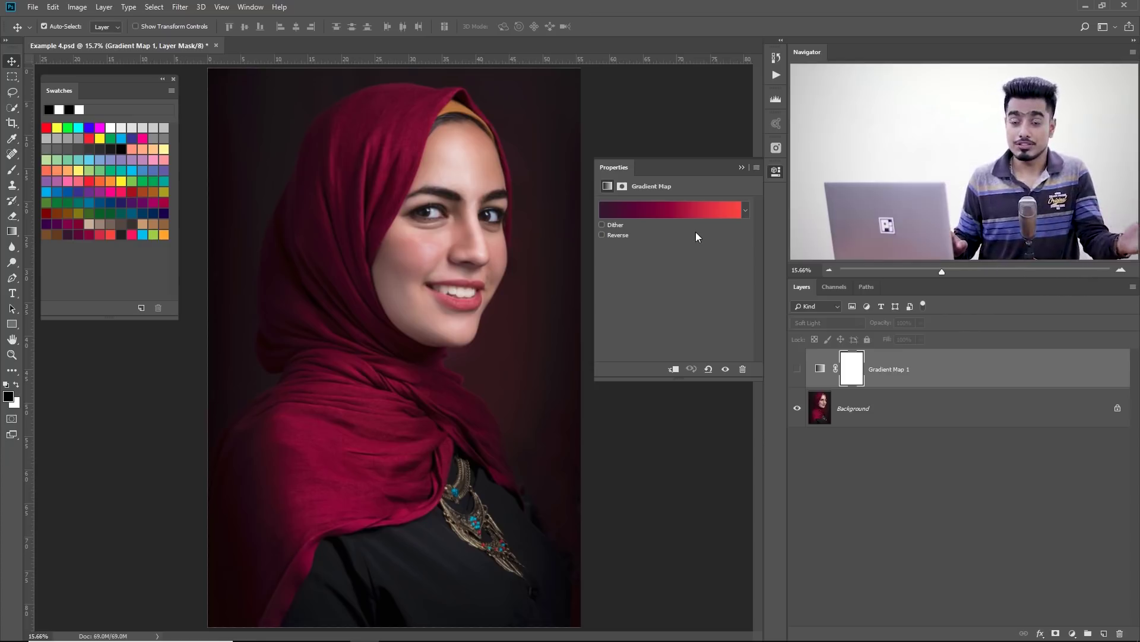
Step: Show Gradient Map 1 over the portrait, zoom into the face, and pick the Brush tool
click(797, 369)
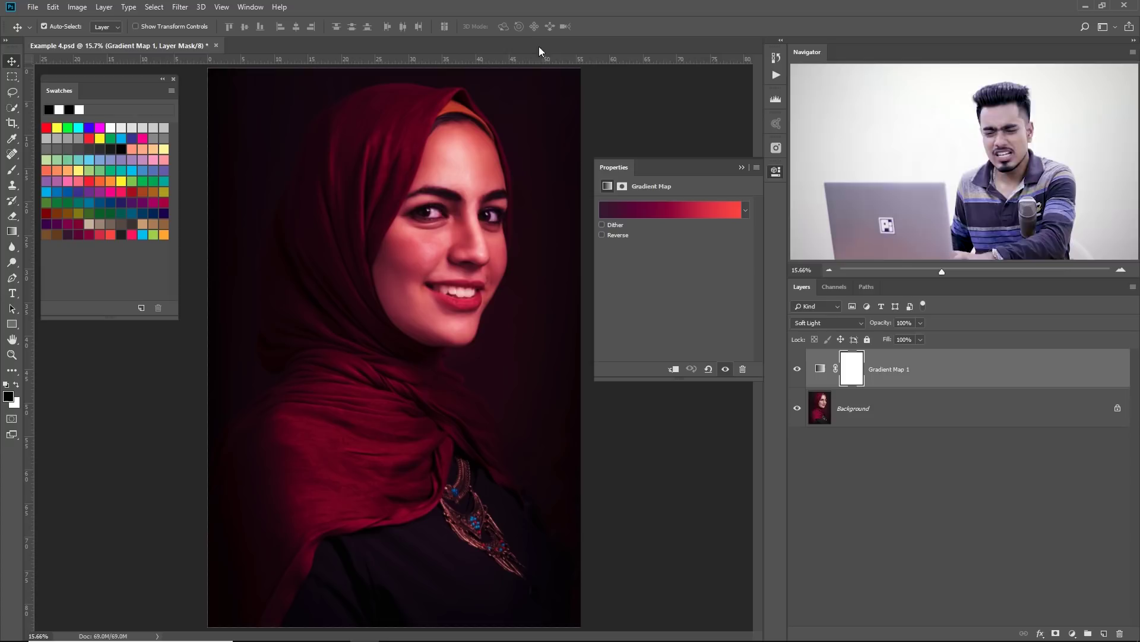
ctrl+click(434, 189)
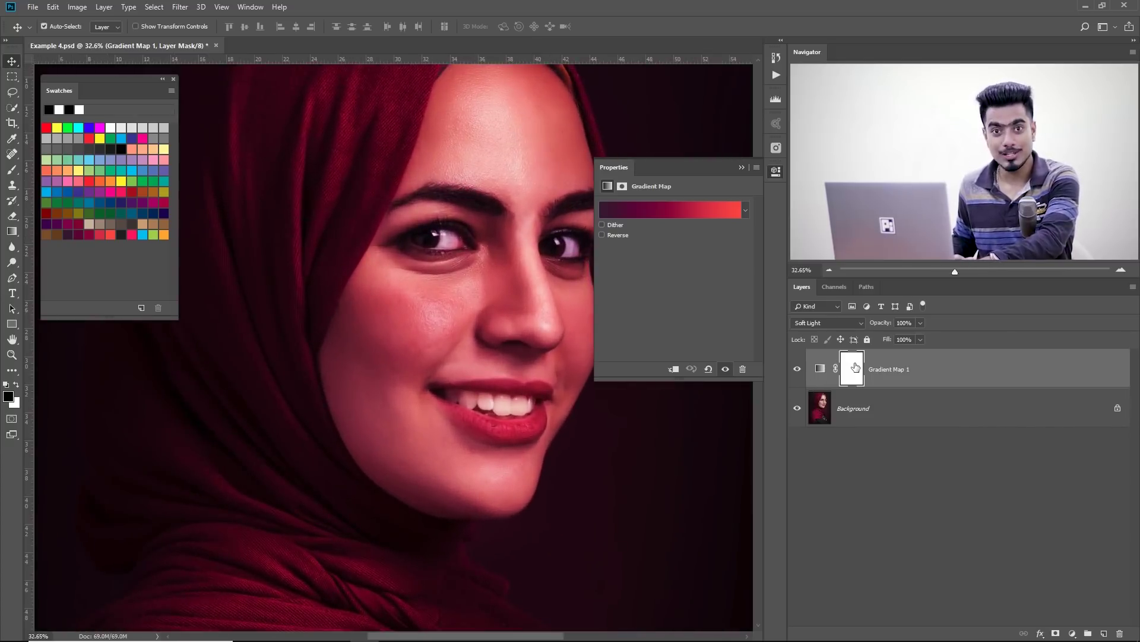
click(12, 170)
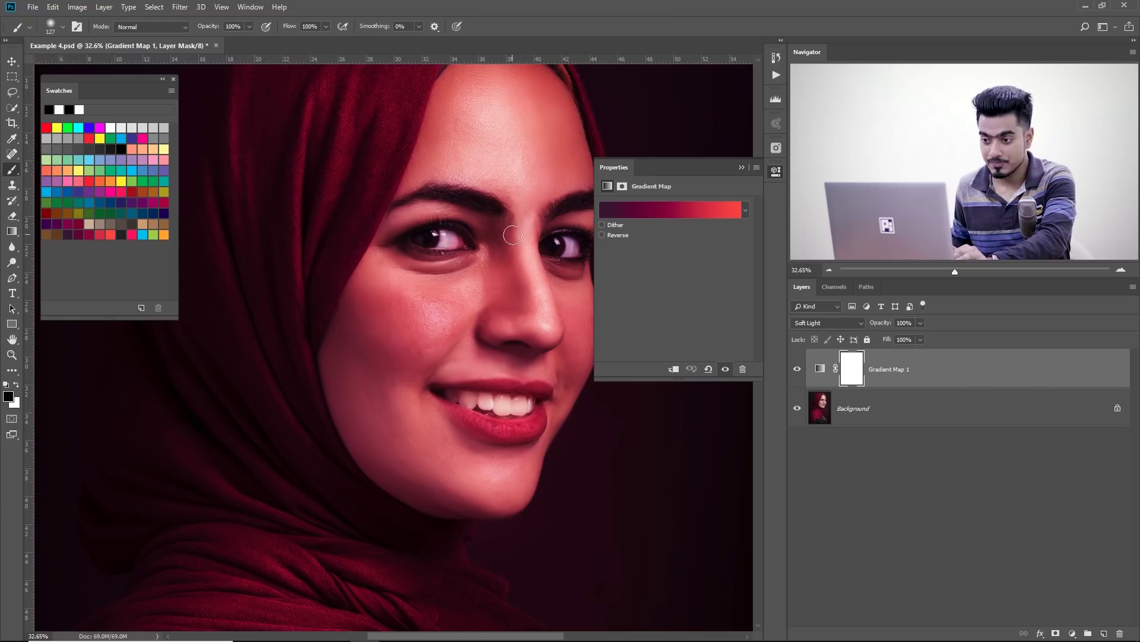
Step: Paint black on the mask with a ~280-pixel soft brush over the forehead, jaw and chin
drag(479, 224, 522, 225)
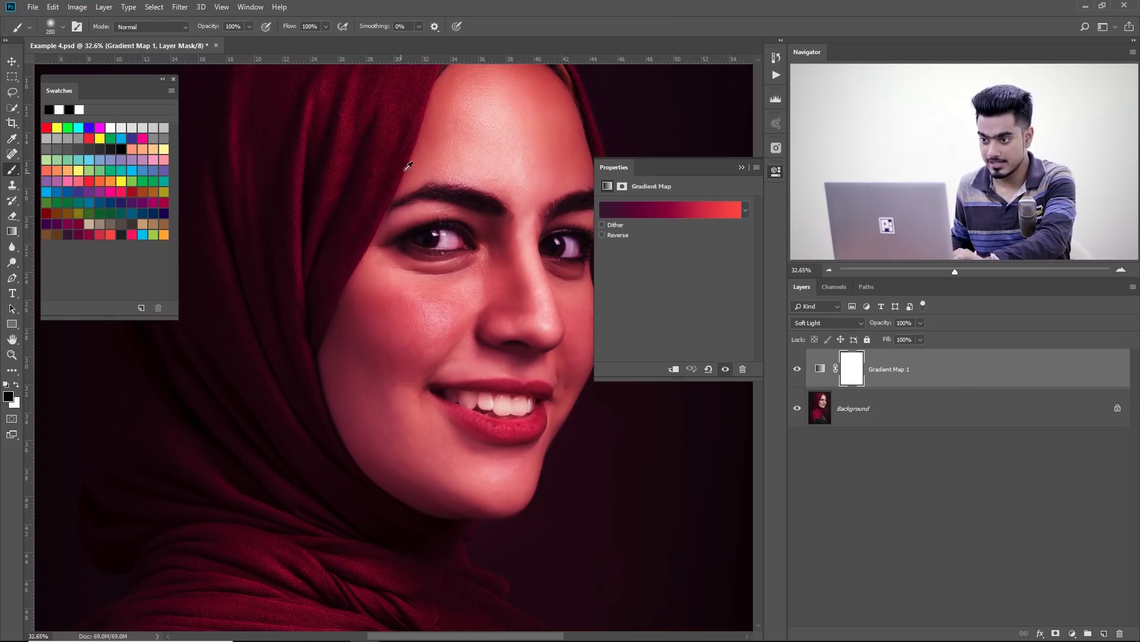
mouse_move(408, 166)
mouse_down()
mouse_move(426, 170)
mouse_move(415, 174)
mouse_up()
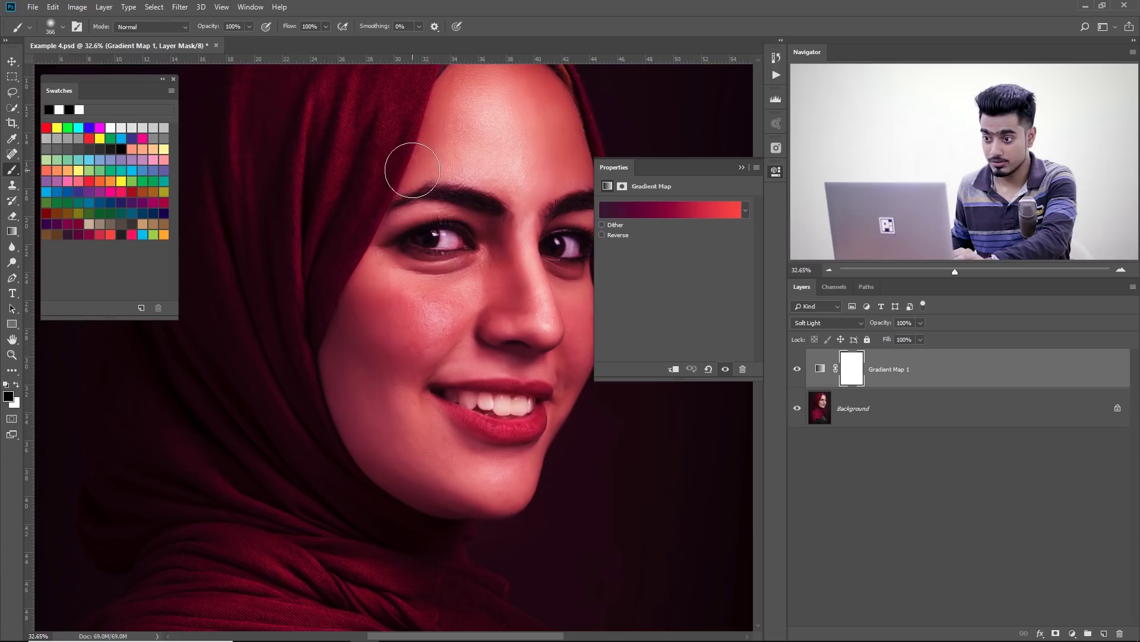
mouse_move(461, 117)
mouse_down()
mouse_move(436, 194)
mouse_move(447, 128)
mouse_move(419, 211)
mouse_move(349, 331)
mouse_move(341, 388)
mouse_move(392, 459)
mouse_move(501, 493)
mouse_up()
drag(445, 316, 413, 336)
mouse_move(446, 191)
mouse_down()
mouse_move(446, 145)
mouse_move(477, 134)
mouse_move(525, 209)
mouse_move(537, 299)
mouse_move(524, 434)
mouse_move(459, 560)
mouse_move(364, 377)
mouse_move(385, 298)
mouse_move(405, 379)
mouse_move(450, 423)
mouse_move(477, 307)
mouse_move(494, 325)
mouse_move(482, 351)
mouse_move(460, 184)
mouse_move(481, 248)
mouse_up()
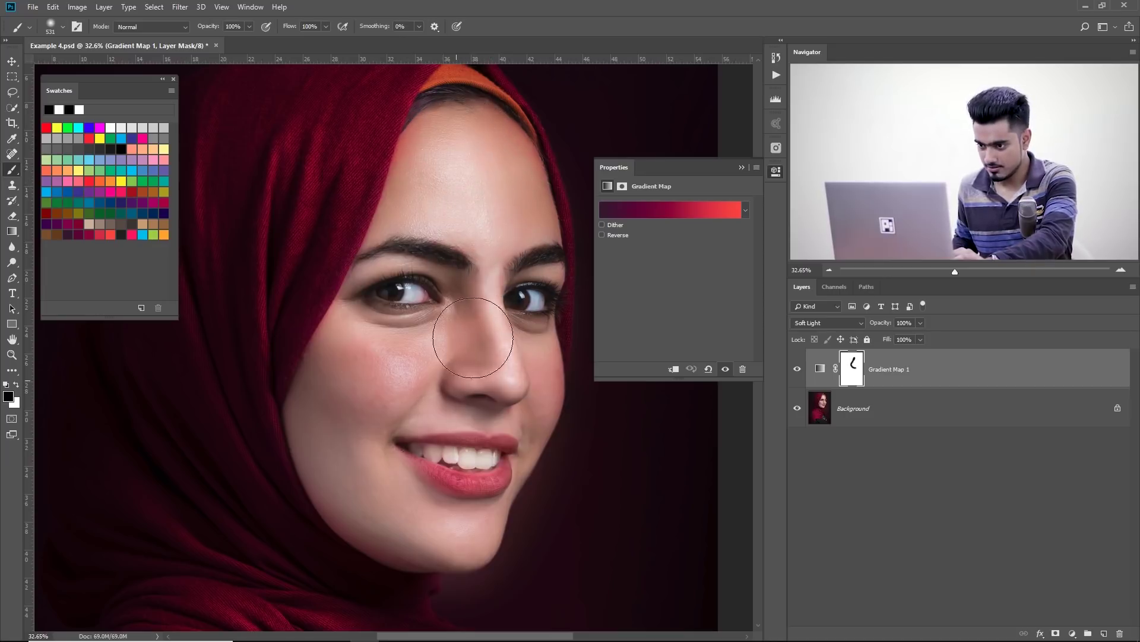
Step: Shrink the brush to about 213 pixels, compare against the original, and return to painting black
drag(397, 358, 348, 189)
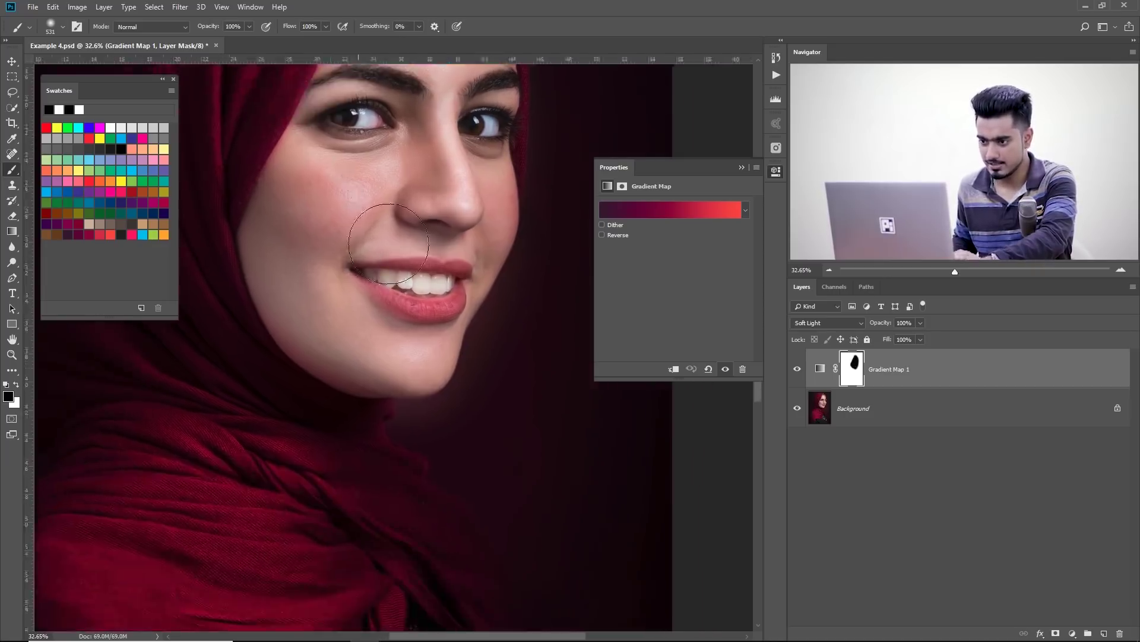
key(x)
drag(521, 337, 491, 339)
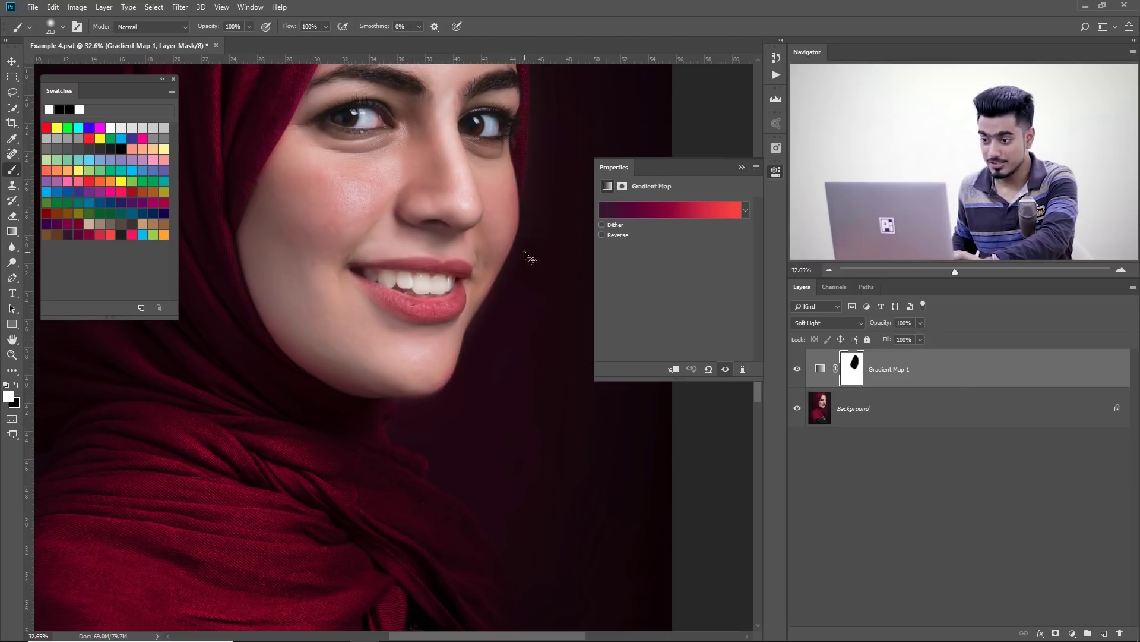
scroll(525, 253, down, 3)
click(797, 370)
click(797, 370)
key(x)
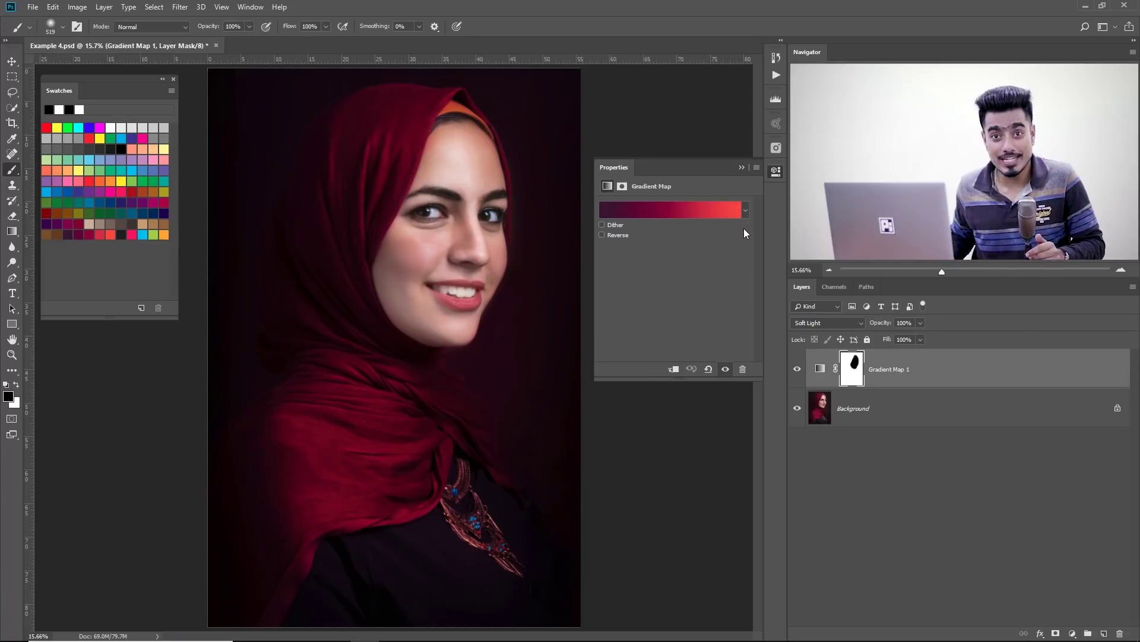
Step: Rename the portrait's purple-to-red gradient, add it as a new preset, and start saving presets
click(809, 363)
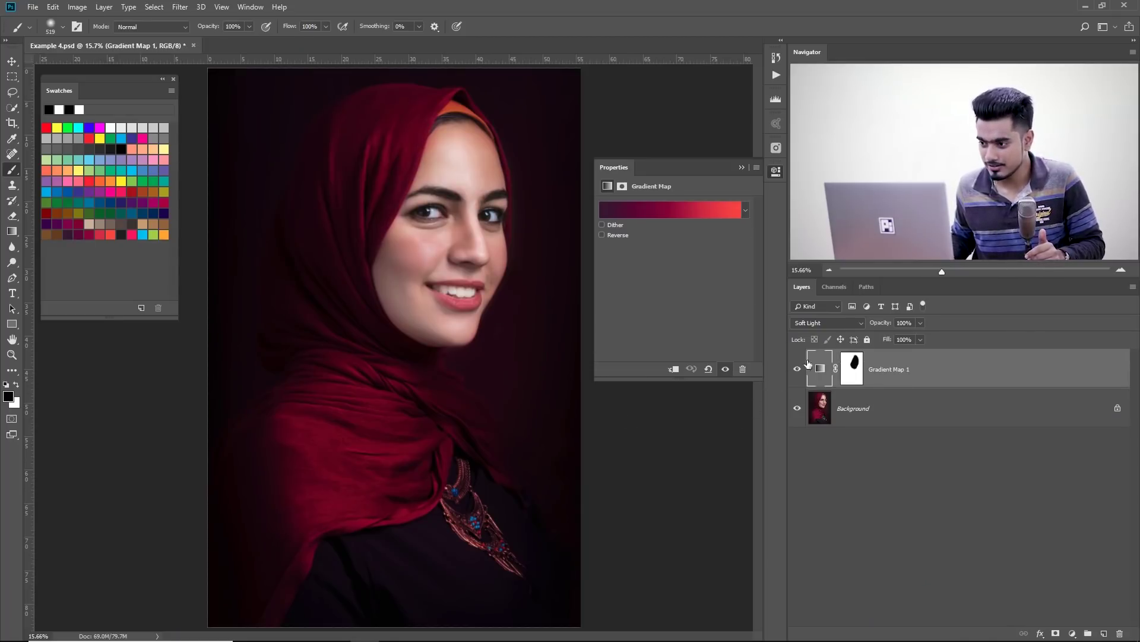
click(707, 213)
drag(767, 269, 509, 178)
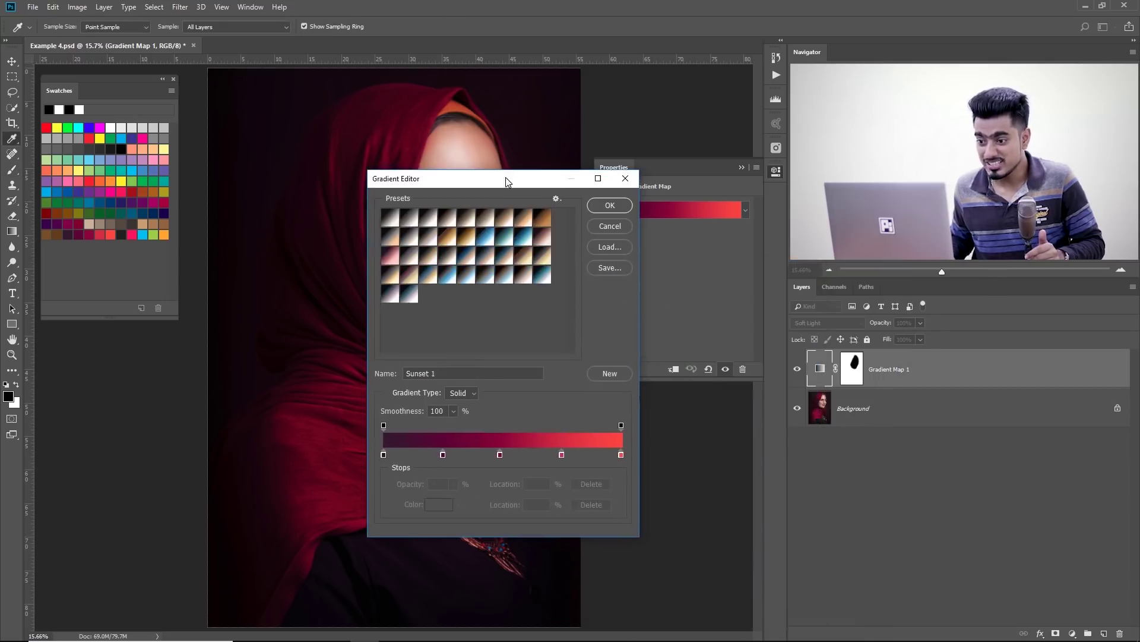
text(S)
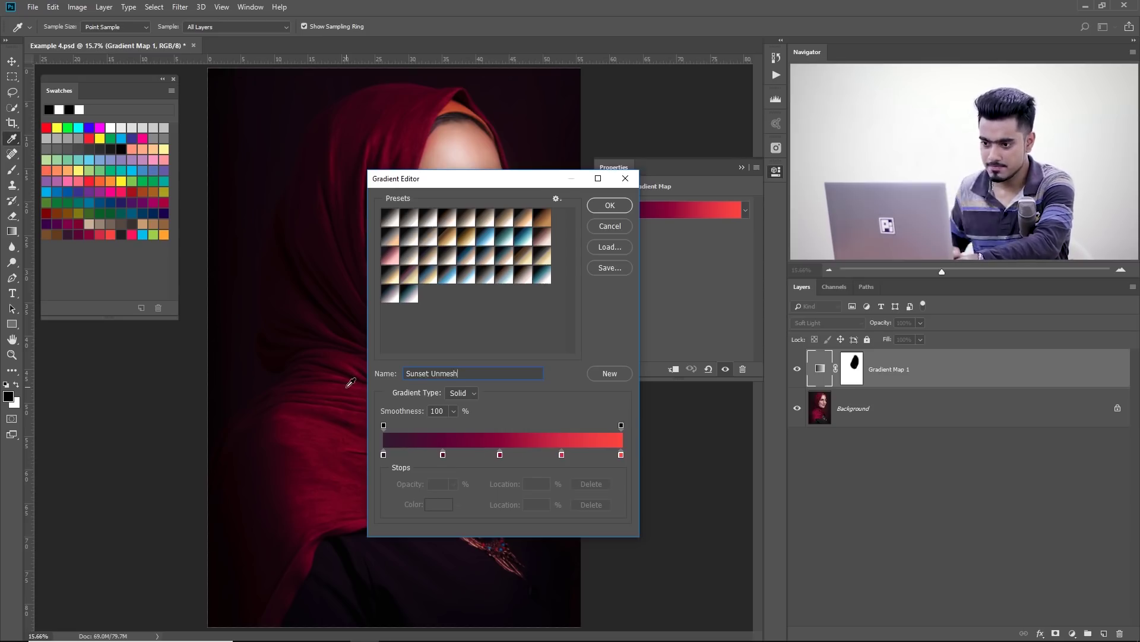
click(617, 375)
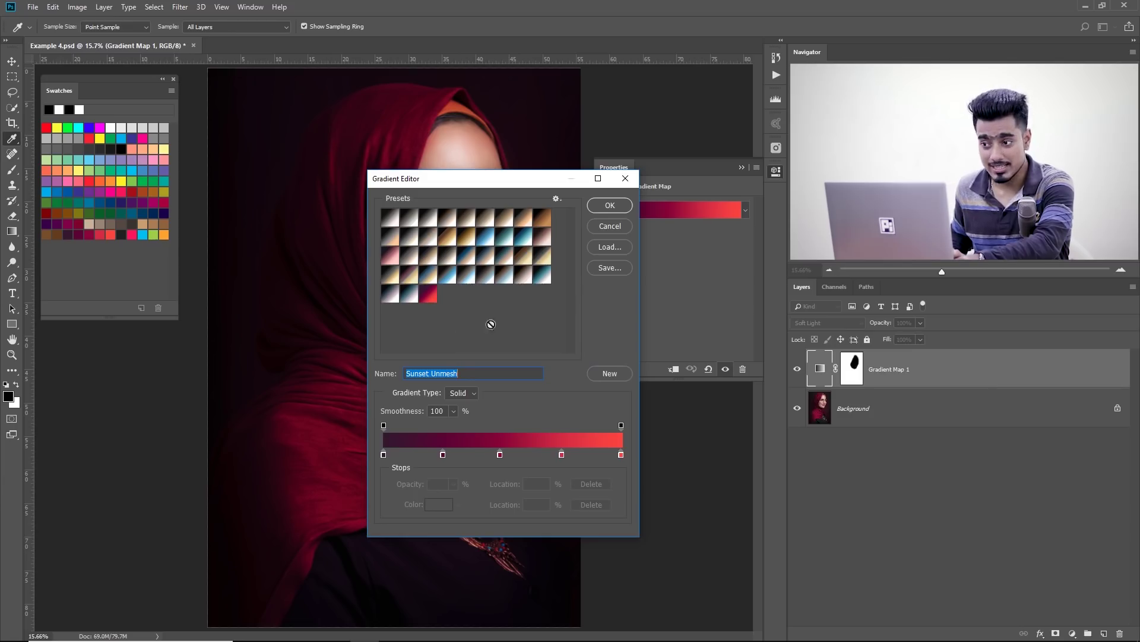
click(610, 267)
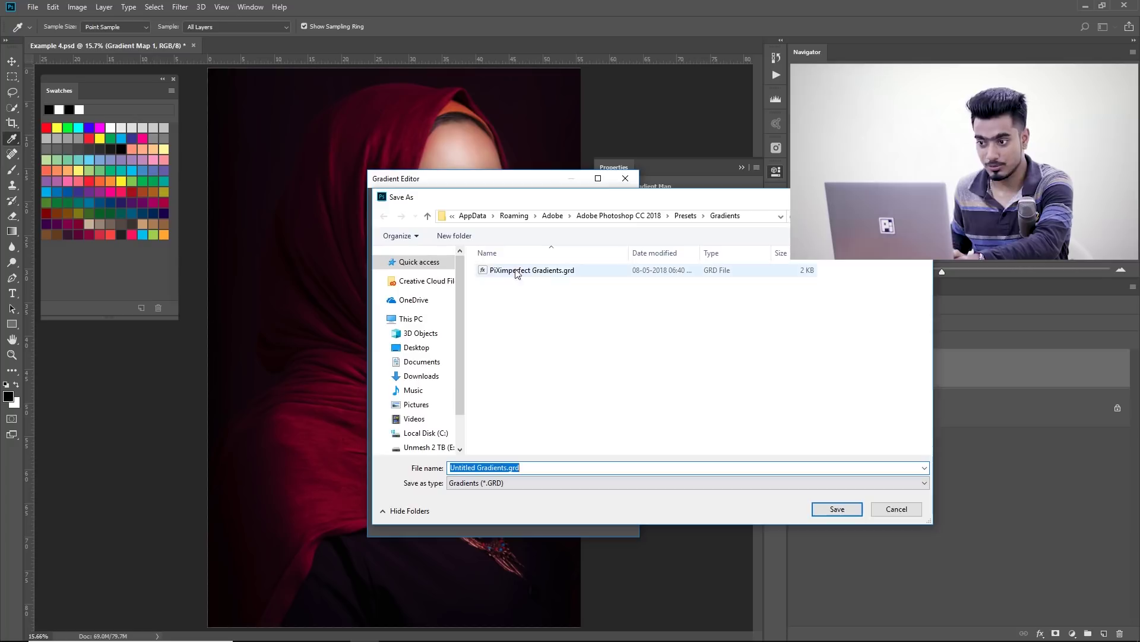
Step: Abandon the save, load the PiXimperfect Gradients.grd presets into the list, and close the Gradient Editor with OK
click(877, 509)
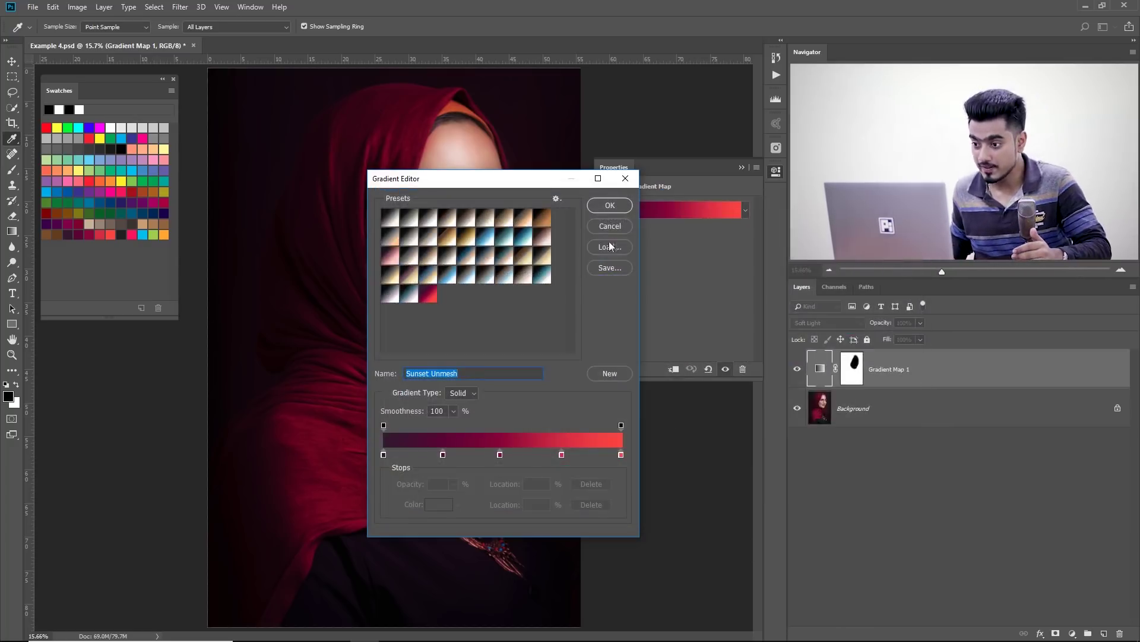
click(617, 246)
click(621, 270)
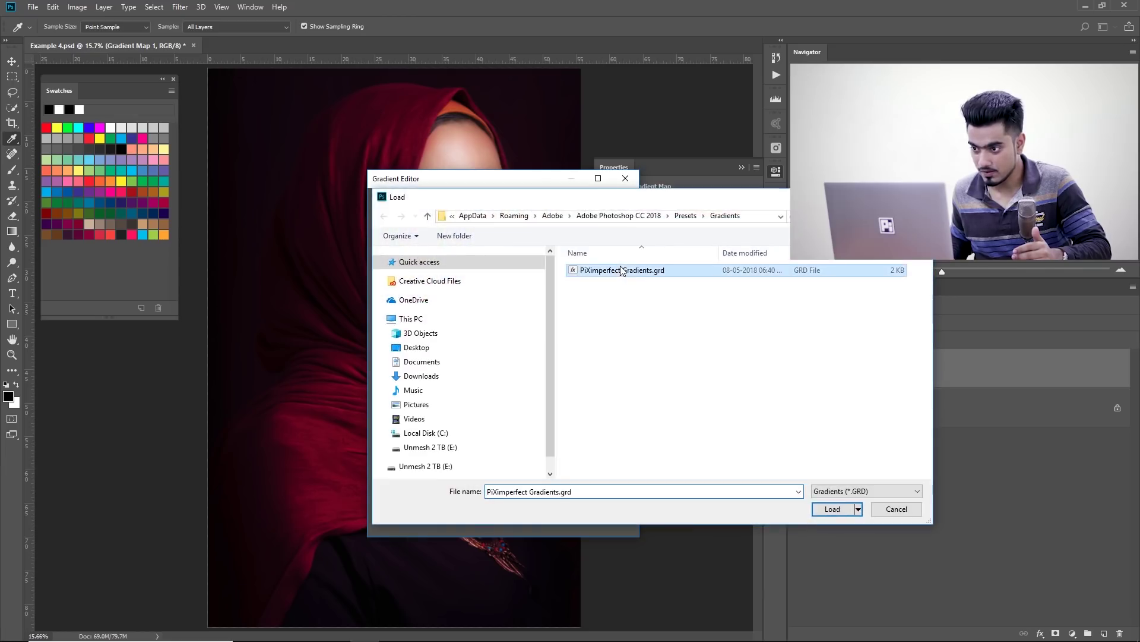
click(833, 508)
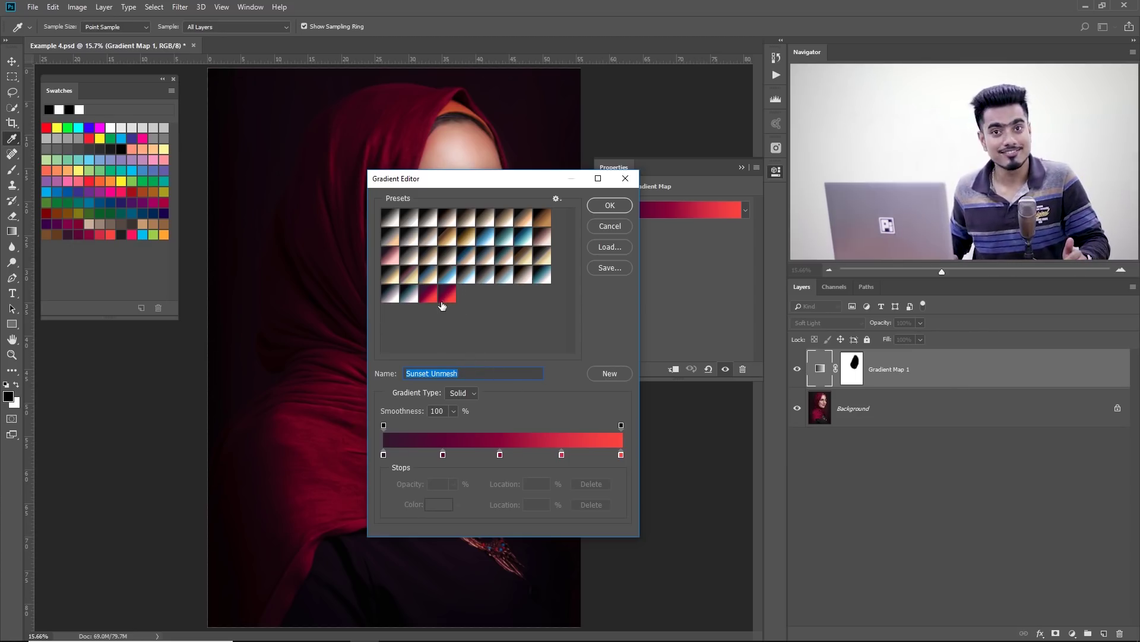
click(618, 206)
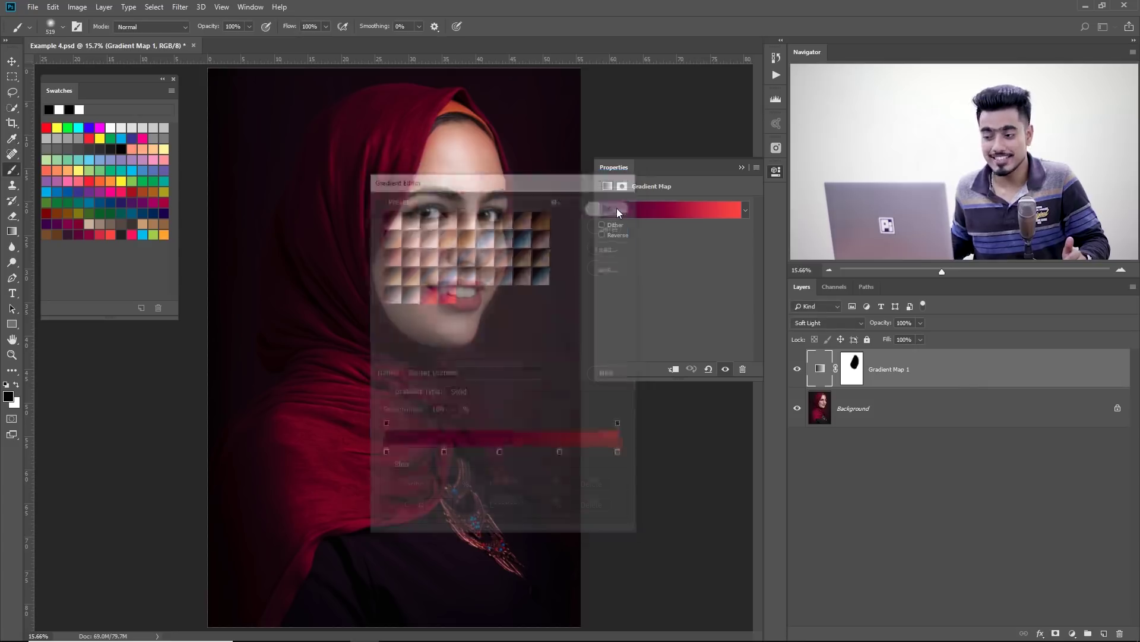